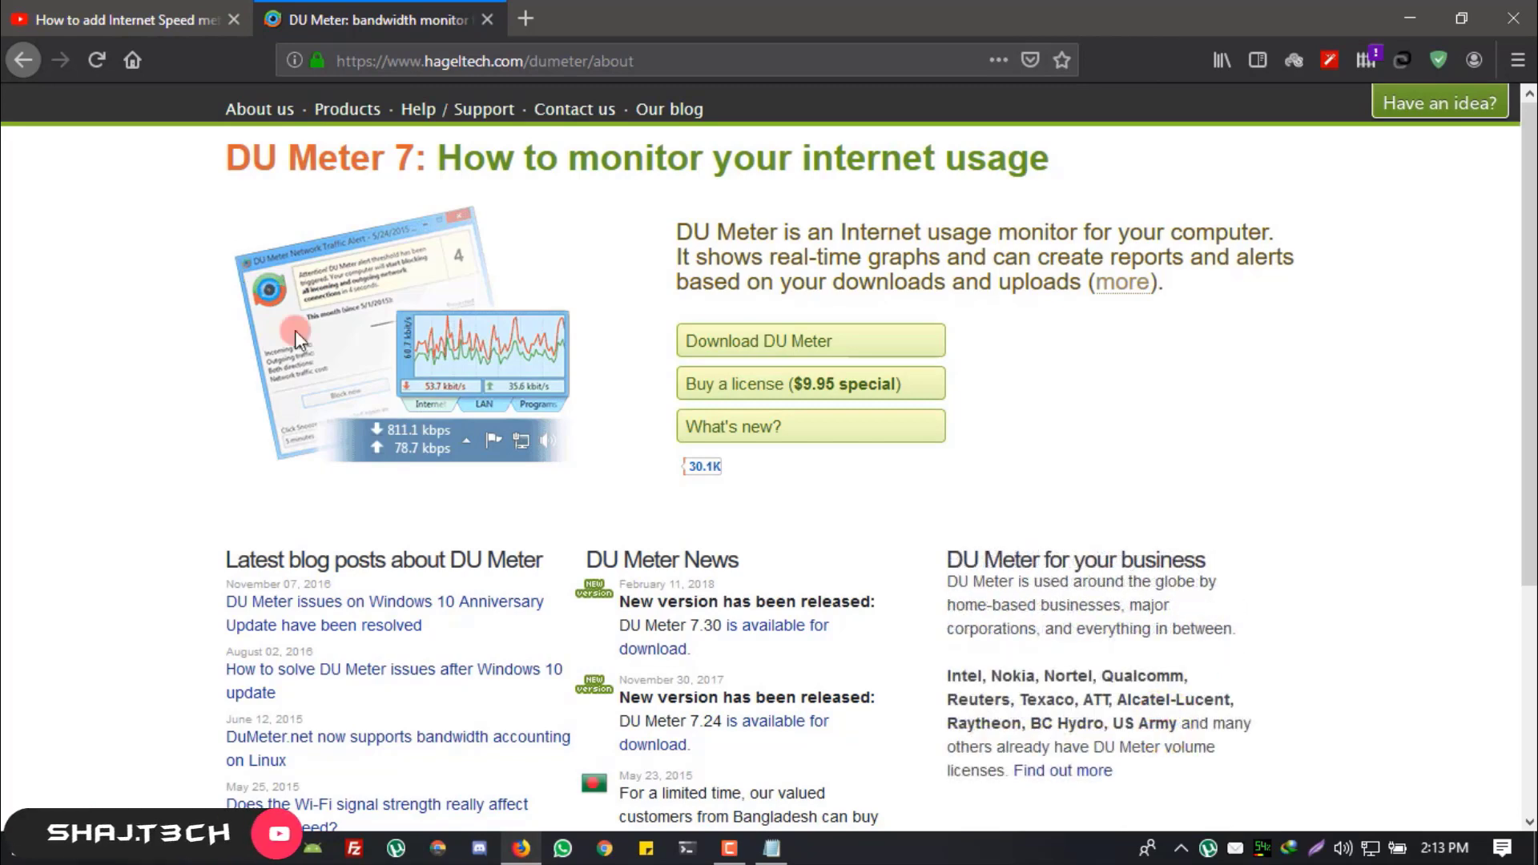
Step: View the LAN traffic graph and the per-program internet traffic in the DU Meter monitor window
{"action": "left_click", "coordinate": [65, 18]}
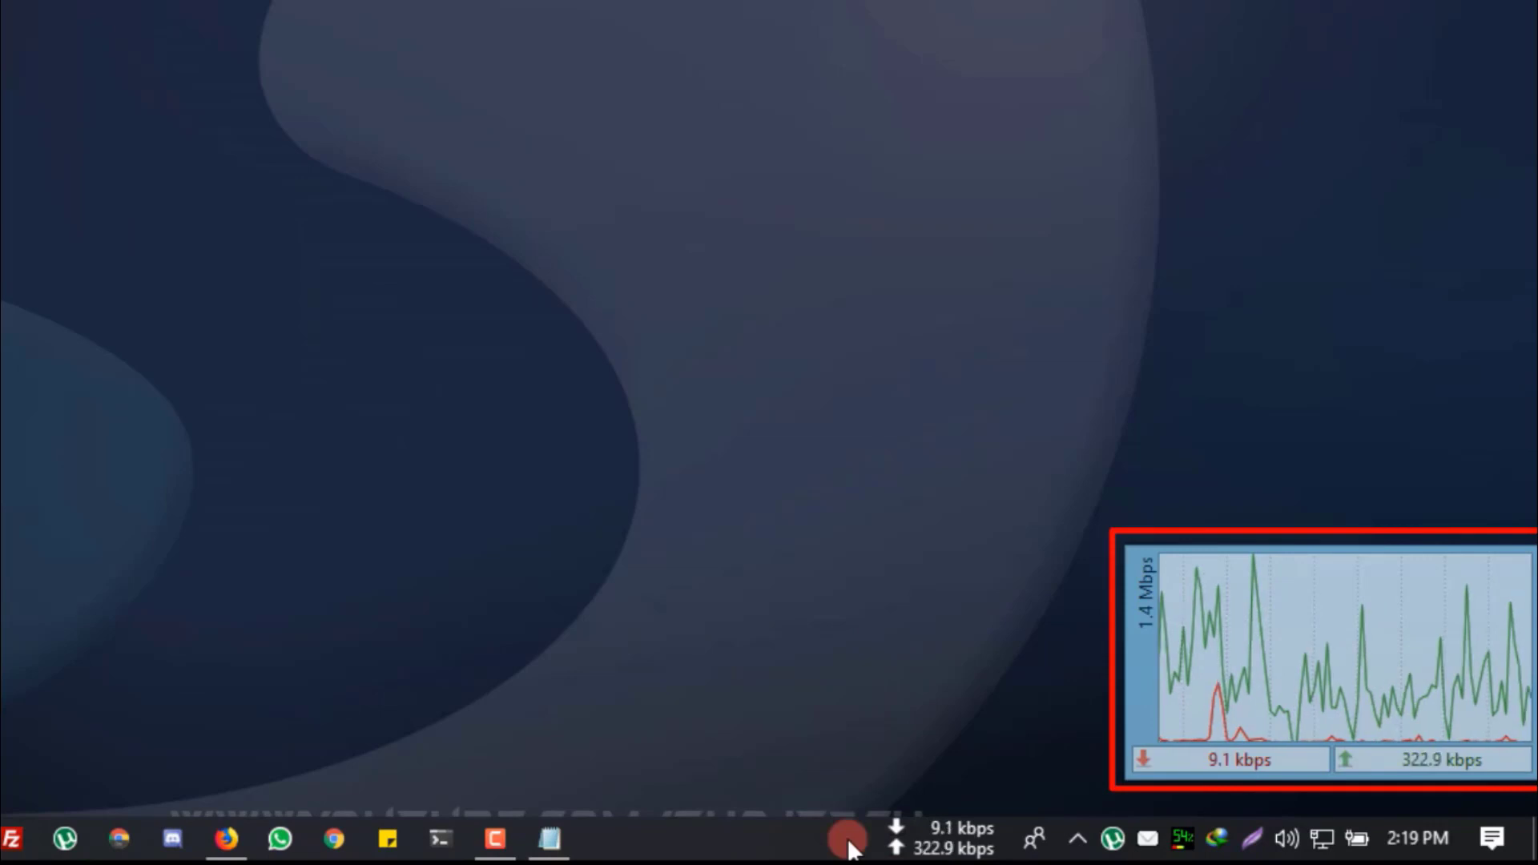
{"action": "mouse_move", "coordinate": [1359, 686]}
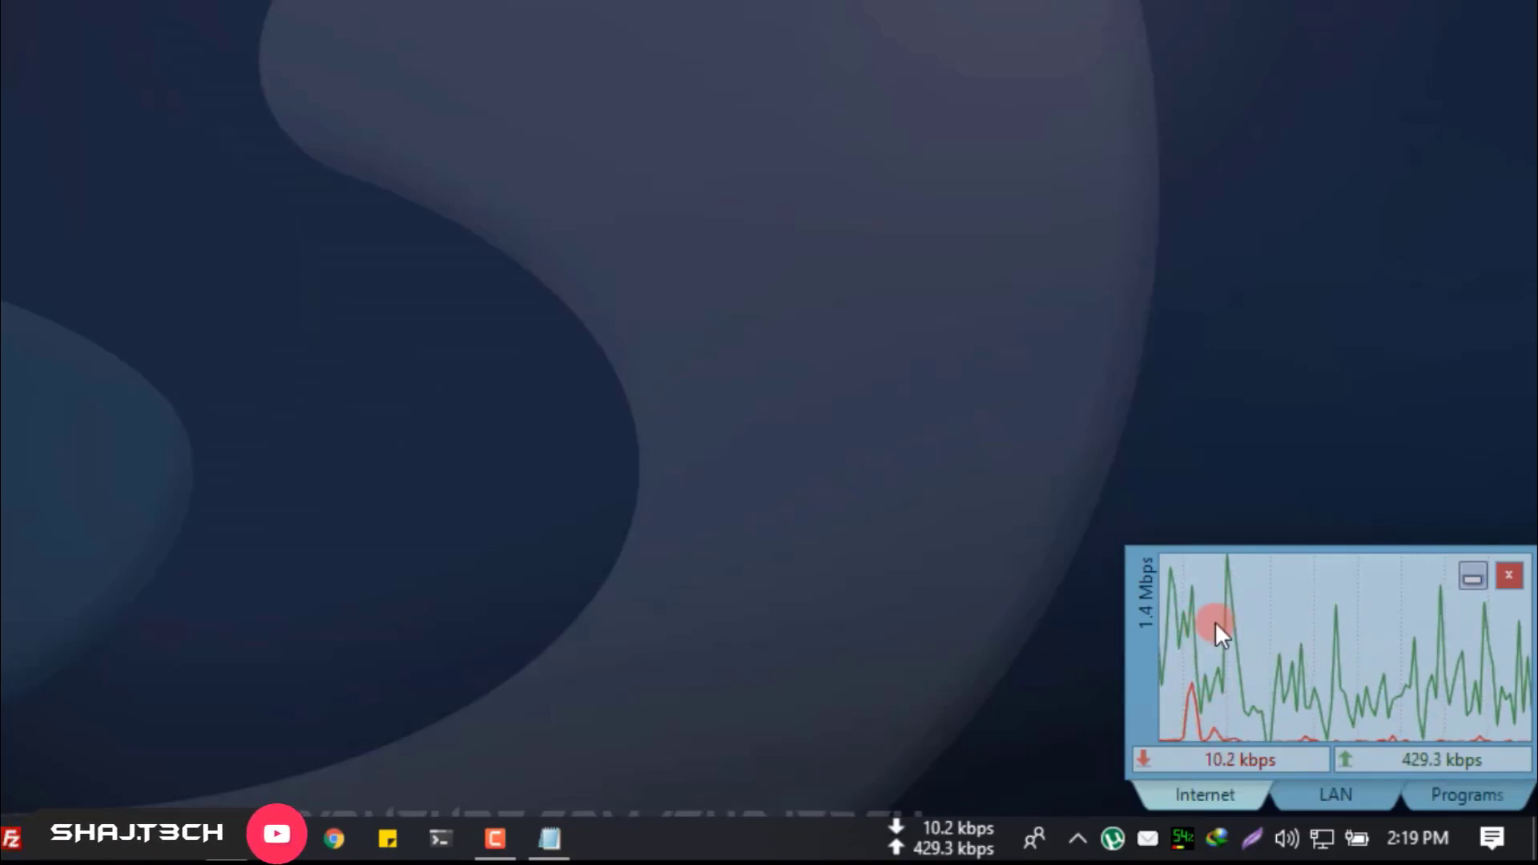
{"action": "left_click", "coordinate": [1342, 790]}
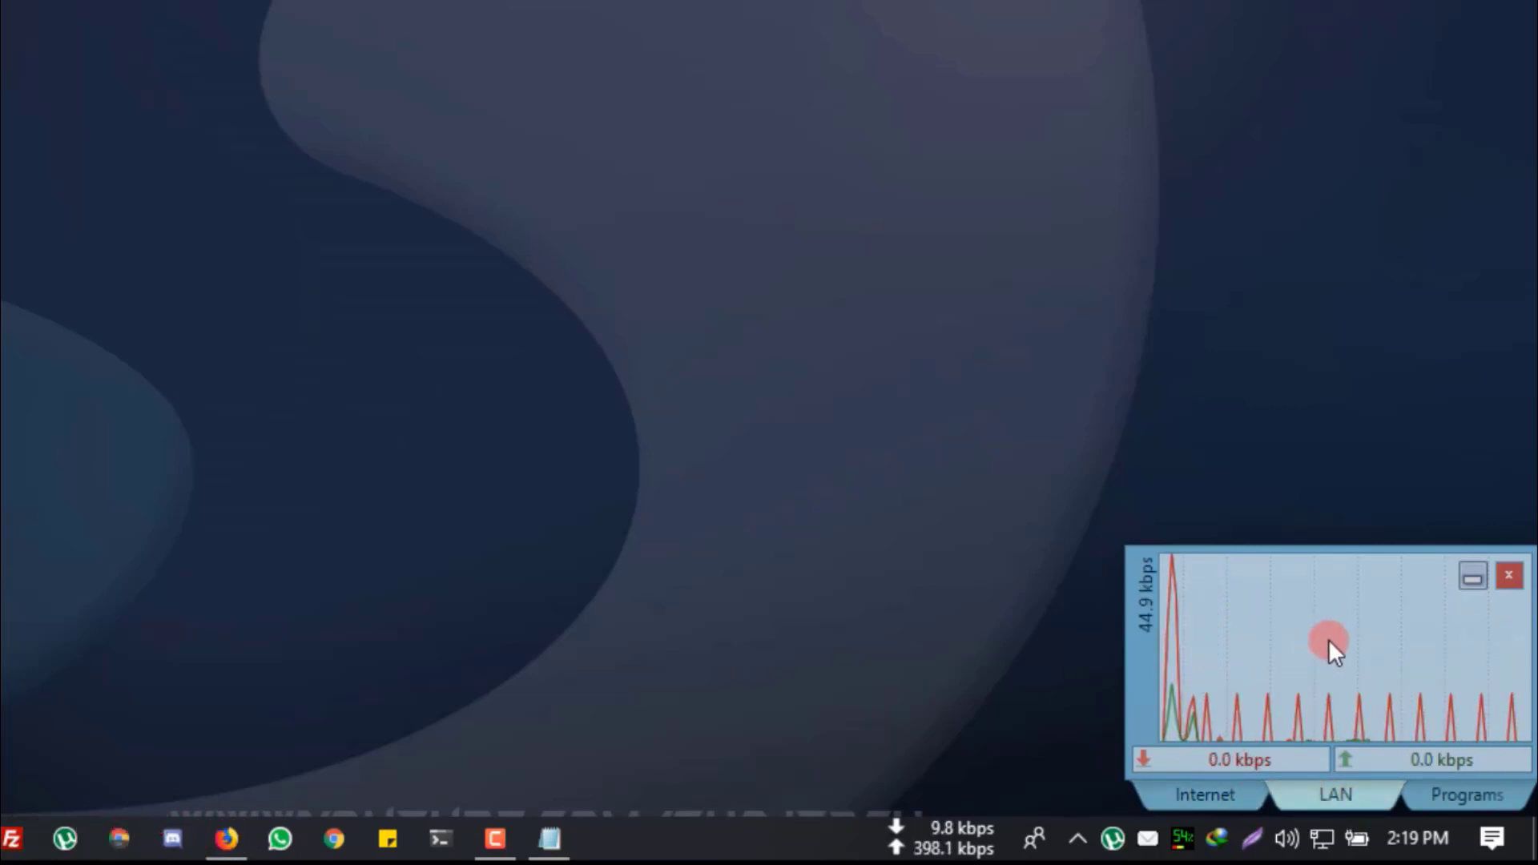
{"action": "left_click", "coordinate": [1463, 801]}
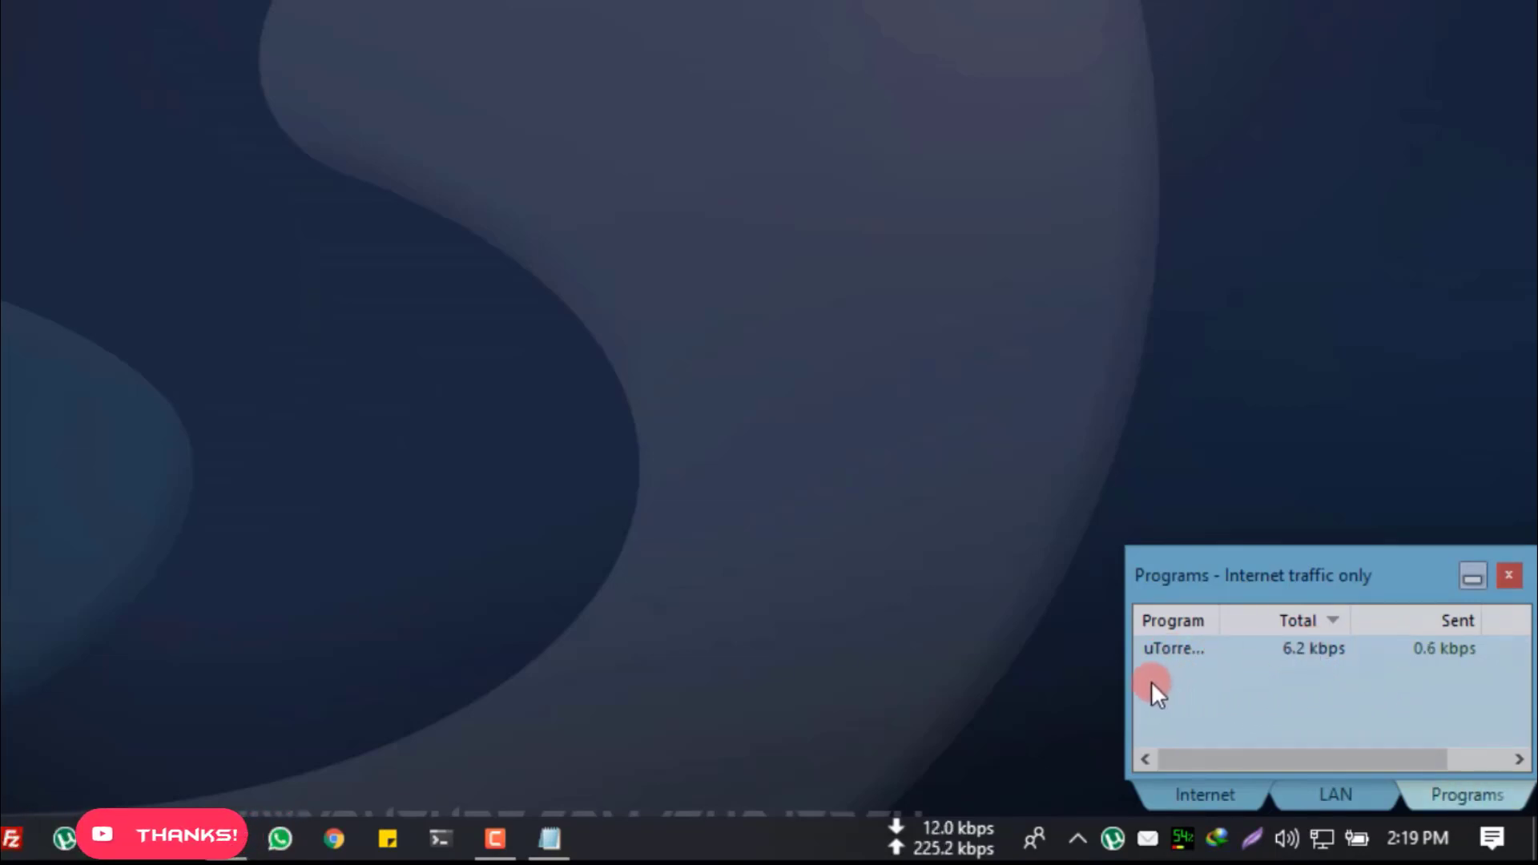
Step: Widen the DU Meter monitor window so all columns of the program traffic list fit, and close it
{"action": "left_click_drag", "start_coordinate": [1133, 679], "coordinate": [726, 677]}
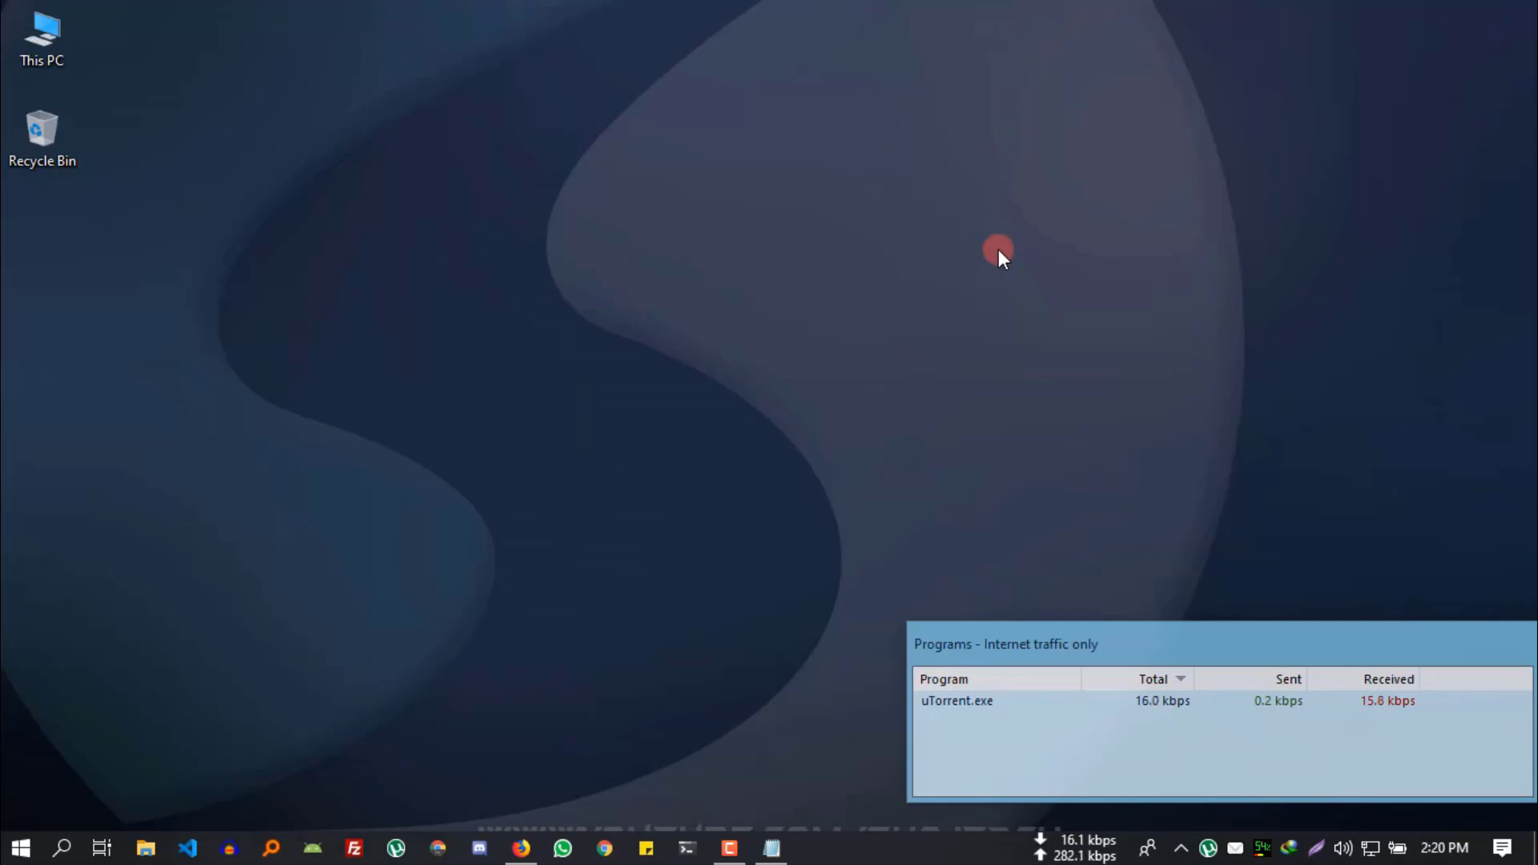
{"action": "mouse_move", "coordinate": [1161, 723]}
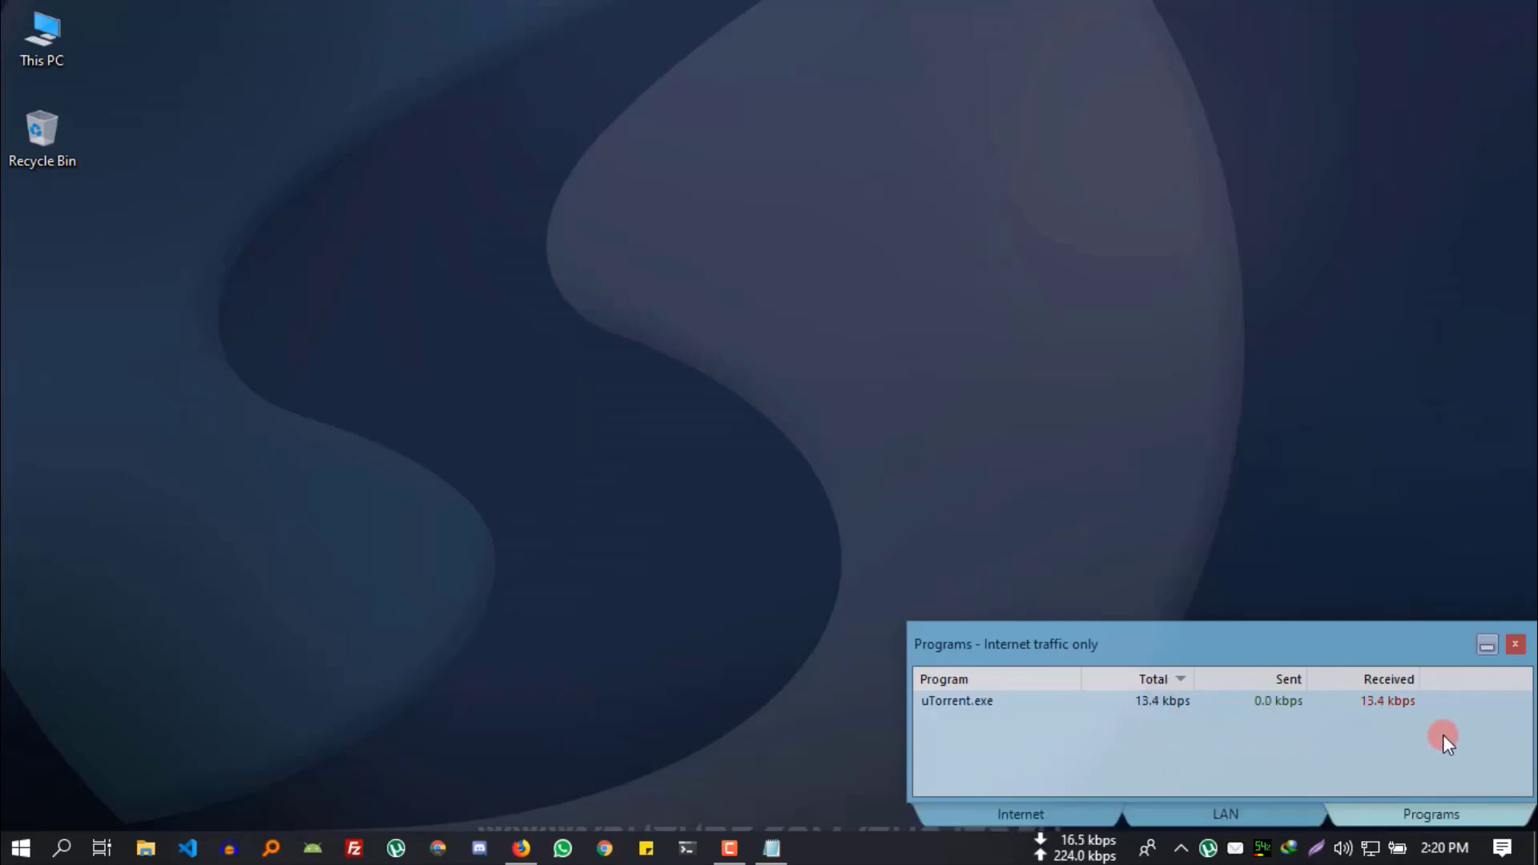
{"action": "left_click", "coordinate": [1515, 645]}
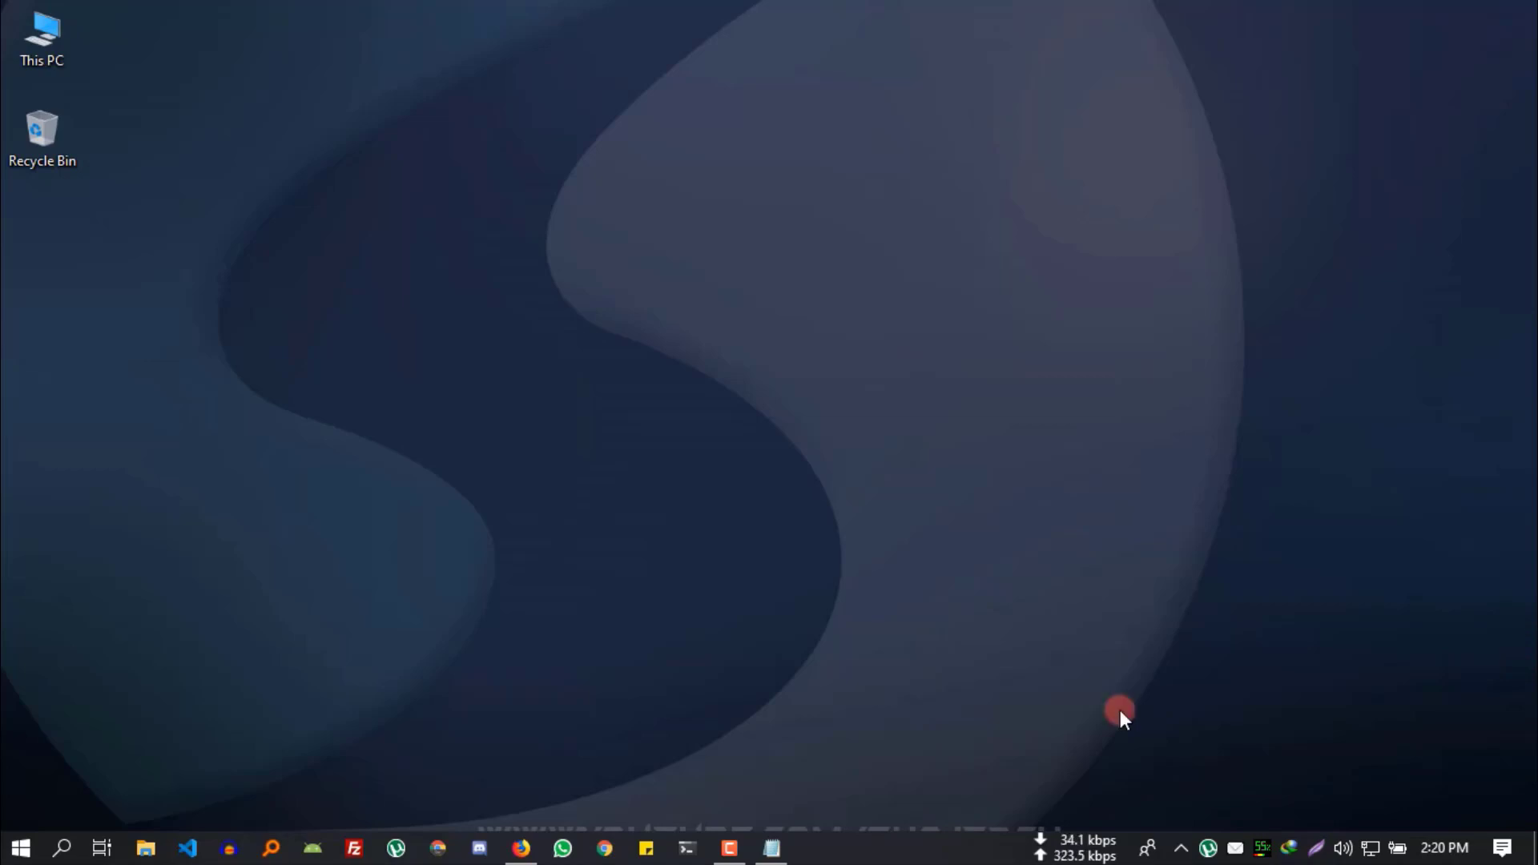
Step: Reopen the DU Meter monitor window, narrow it, and place it in the upper-right corner of the desktop
{"action": "right_click", "coordinate": [1071, 841]}
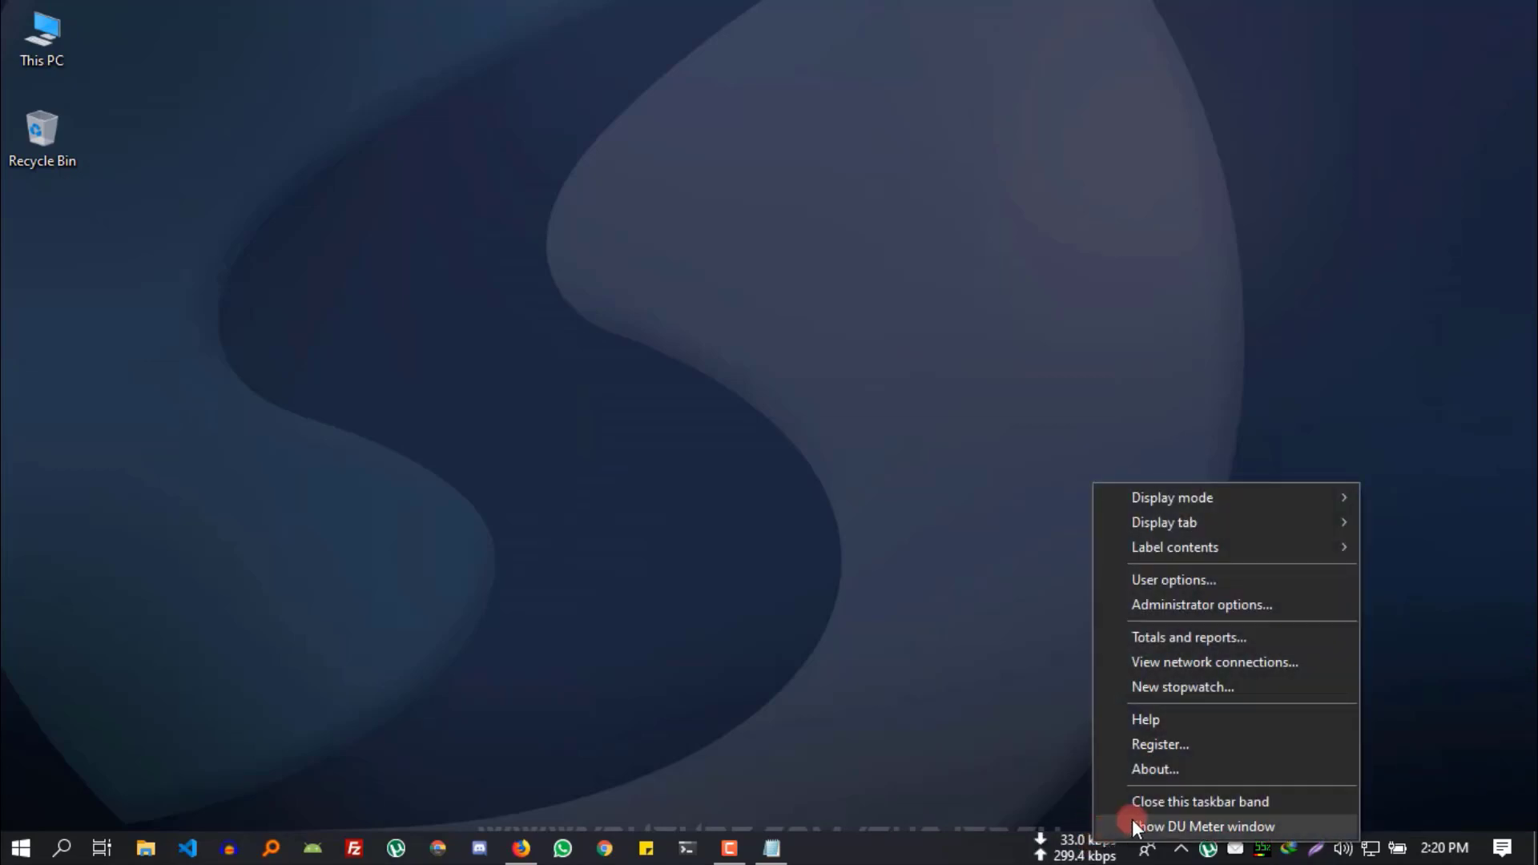
{"action": "left_click", "coordinate": [1202, 828]}
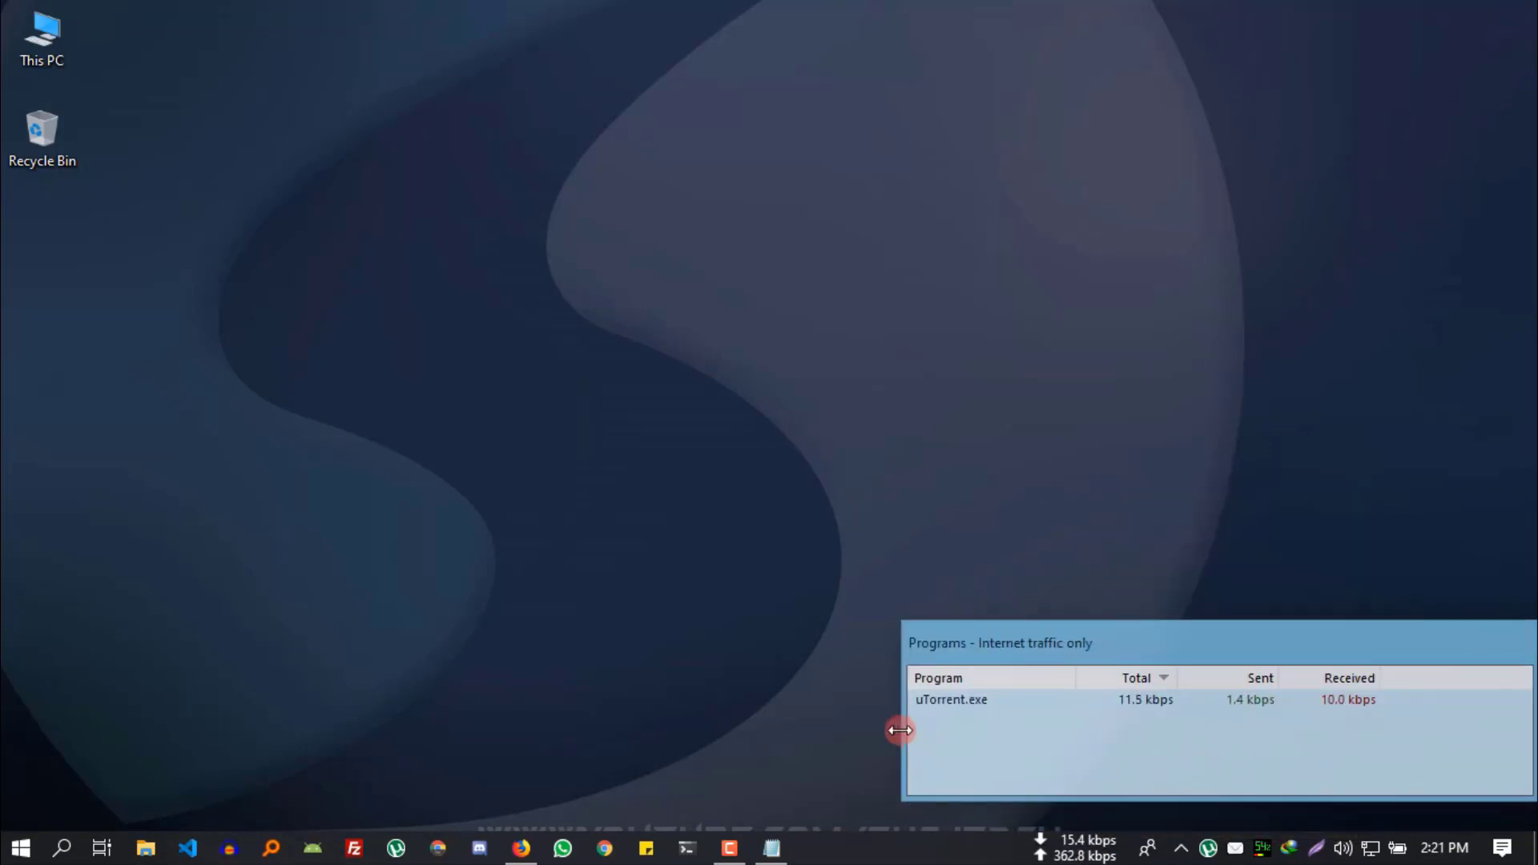
{"action": "left_click_drag", "start_coordinate": [901, 729], "coordinate": [1145, 730]}
{"action": "left_click_drag", "start_coordinate": [1337, 671], "coordinate": [1377, 20]}
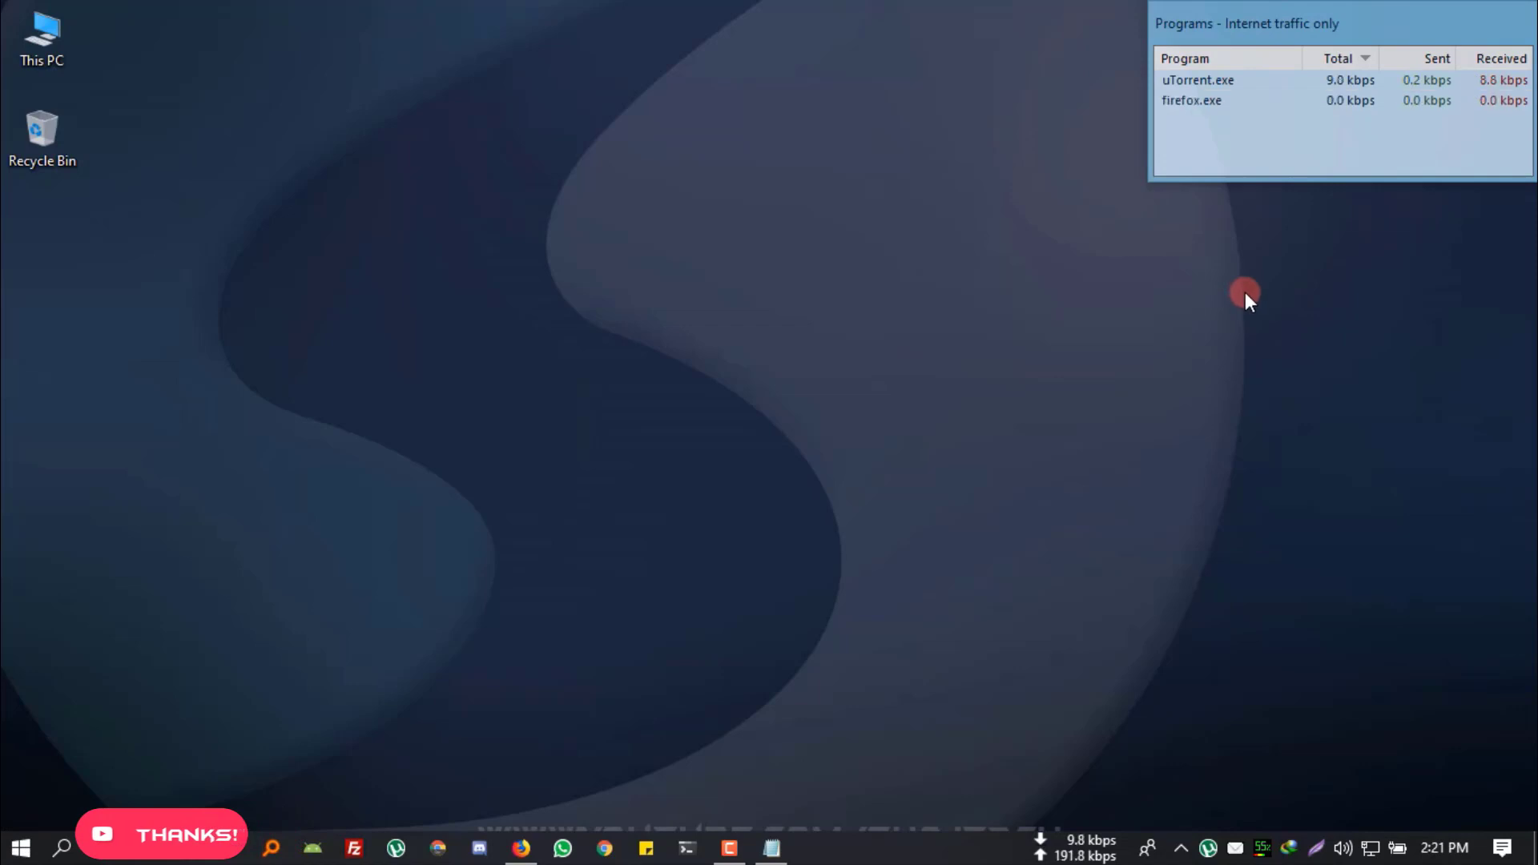
Step: Show the Internet traffic graph in the DU Meter monitor window and close the window
{"action": "mouse_move", "coordinate": [1372, 155]}
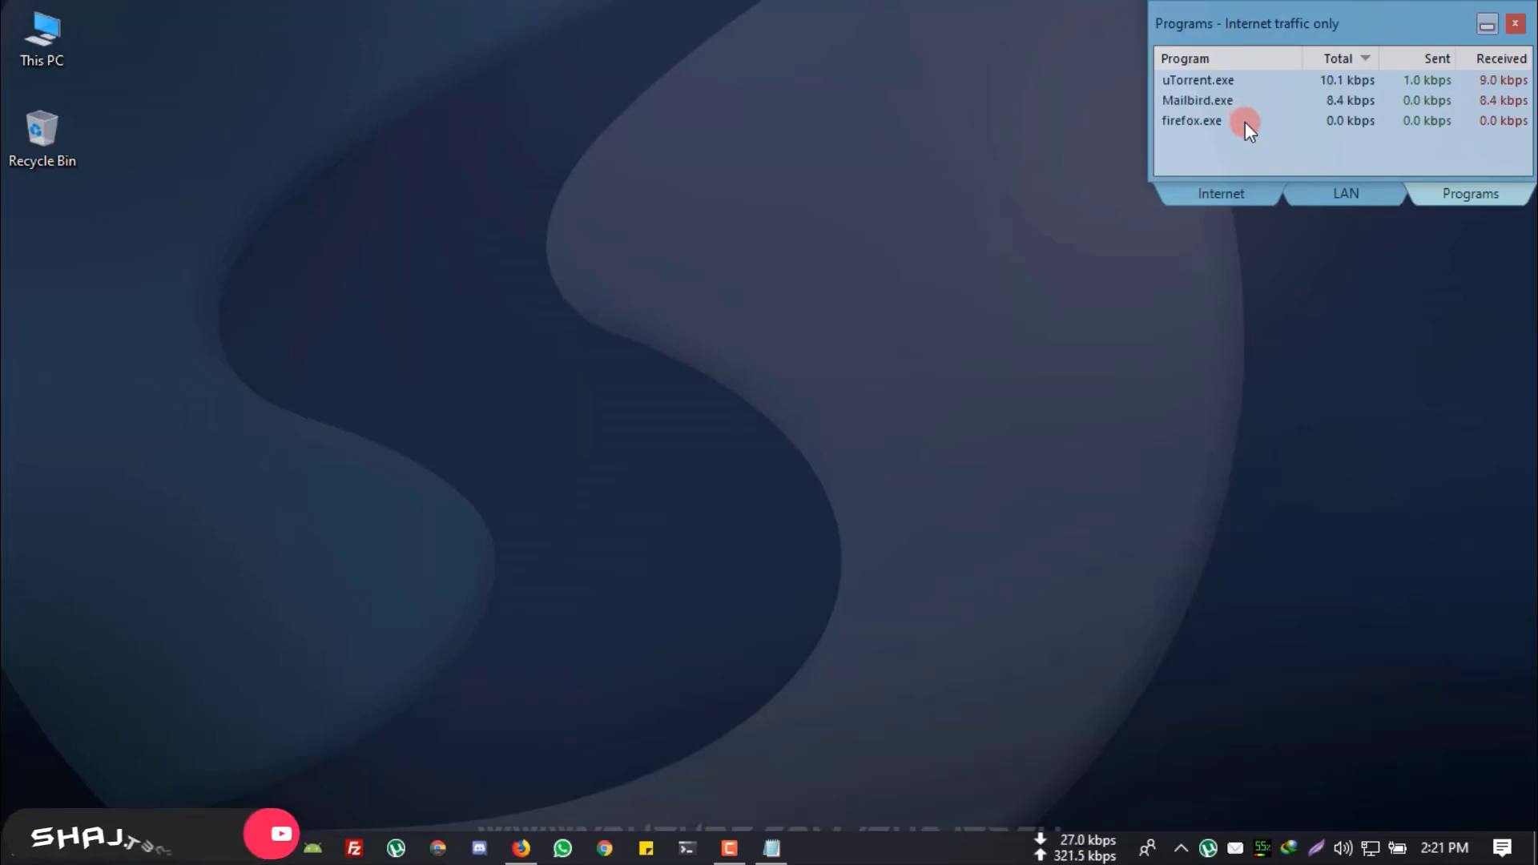
{"action": "left_click", "coordinate": [1213, 191]}
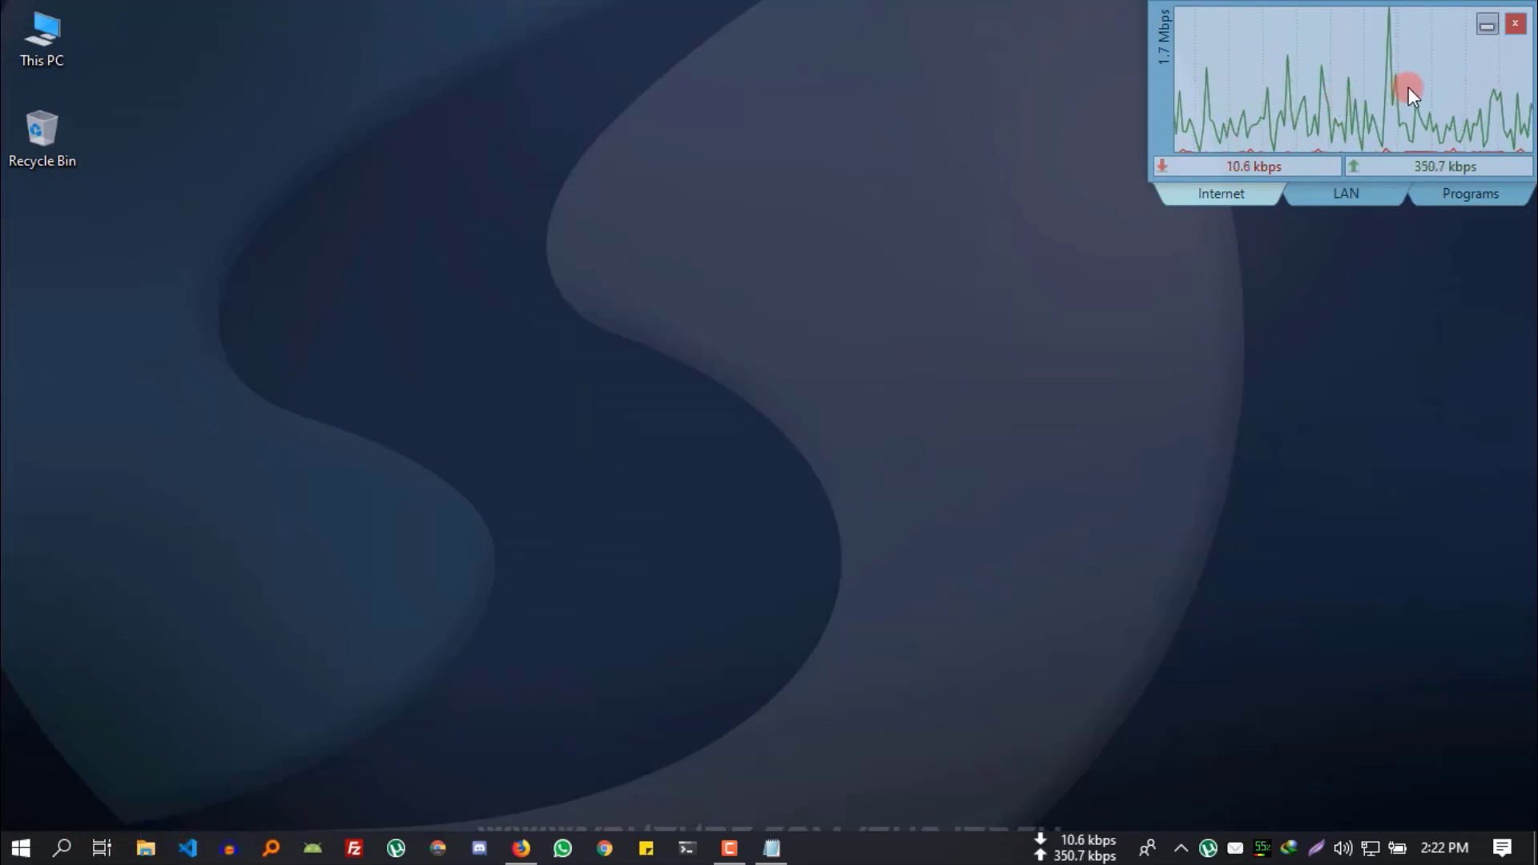
{"action": "left_click", "coordinate": [1515, 24]}
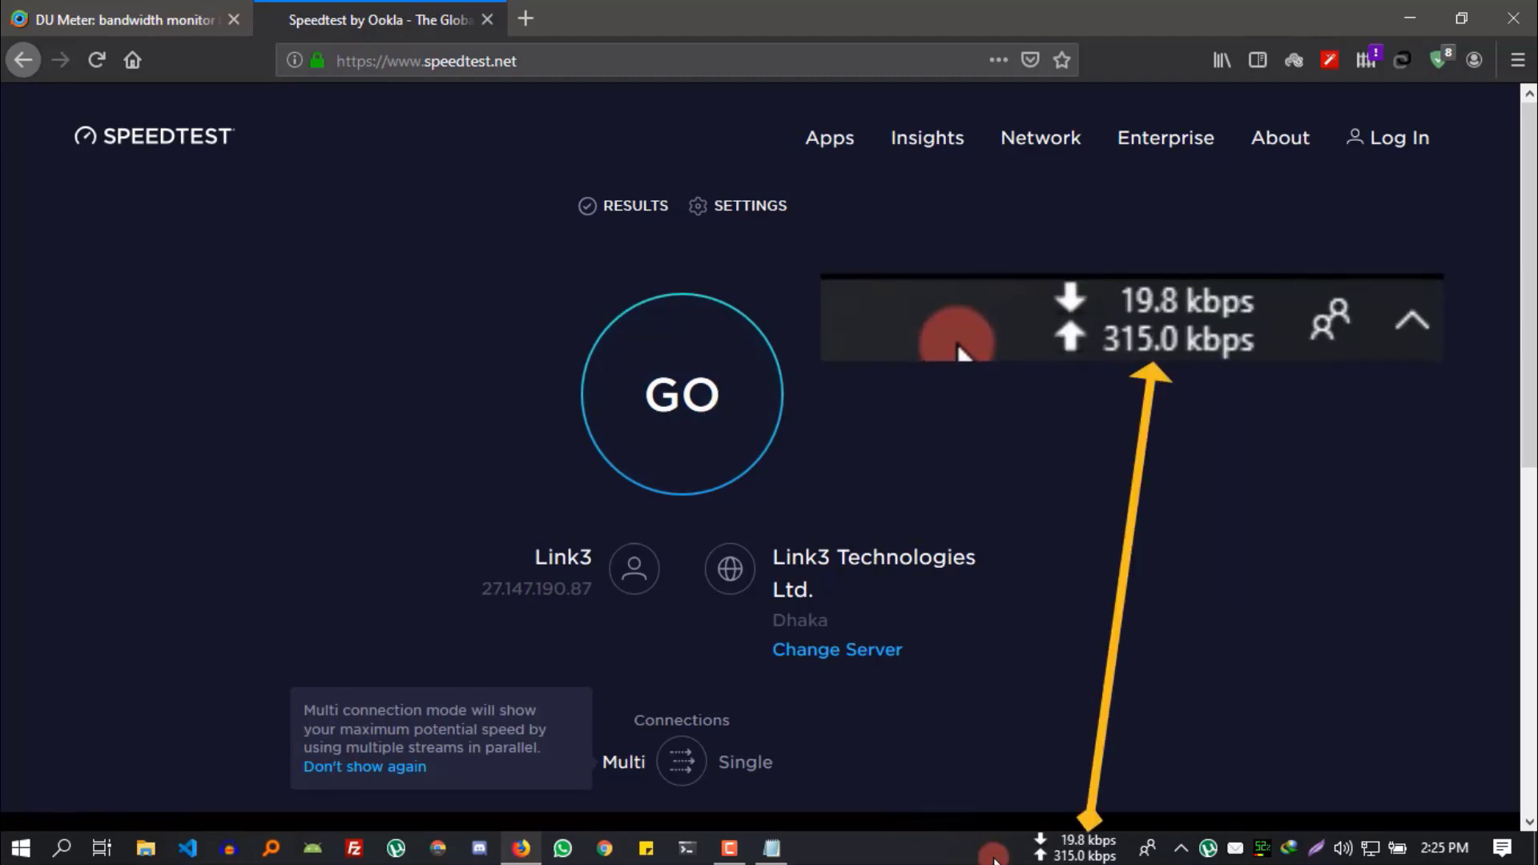
Step: Start an internet speed test on speedtest.net in the browser
{"action": "left_click", "coordinate": [645, 421]}
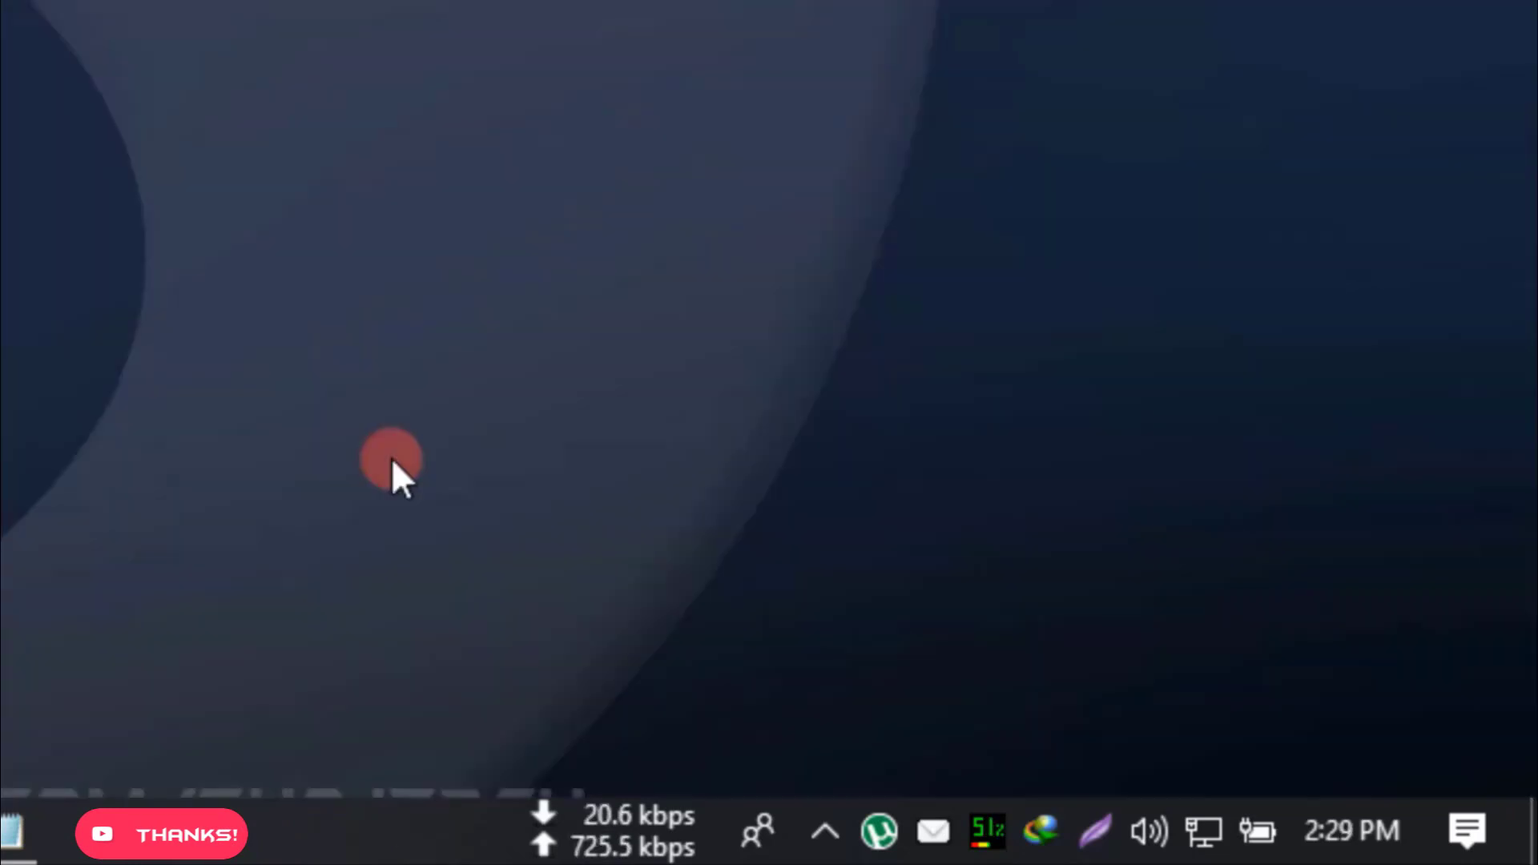
Step: Review DU Meter's traffic totals, traffic volume chart, and hourly, daily, weekly and monthly reports
{"action": "right_click", "coordinate": [625, 821]}
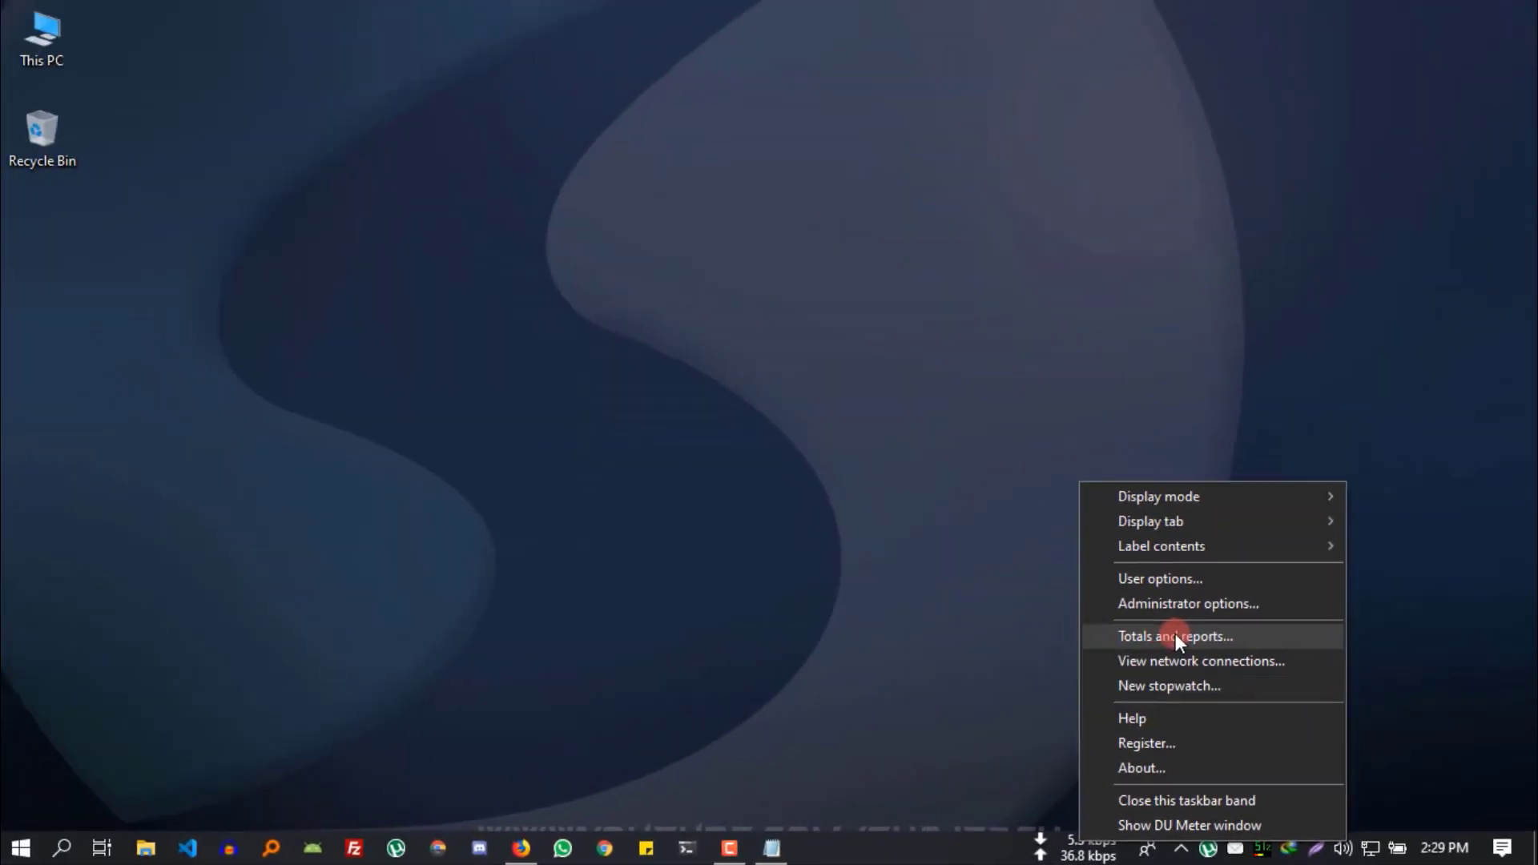
{"action": "left_click", "coordinate": [809, 409]}
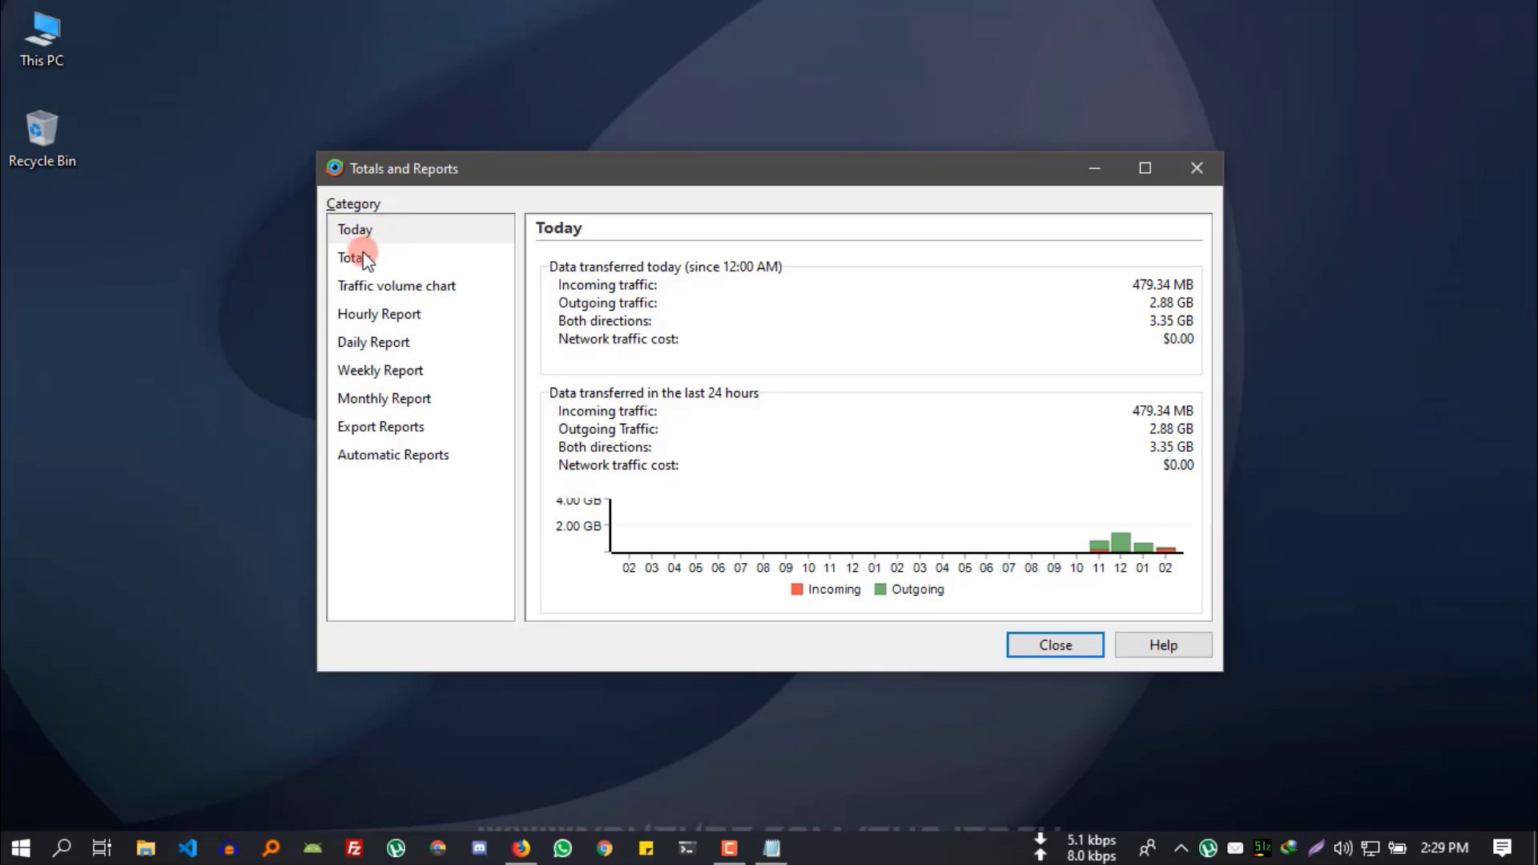
{"action": "left_click", "coordinate": [359, 257]}
{"action": "left_click", "coordinate": [377, 296]}
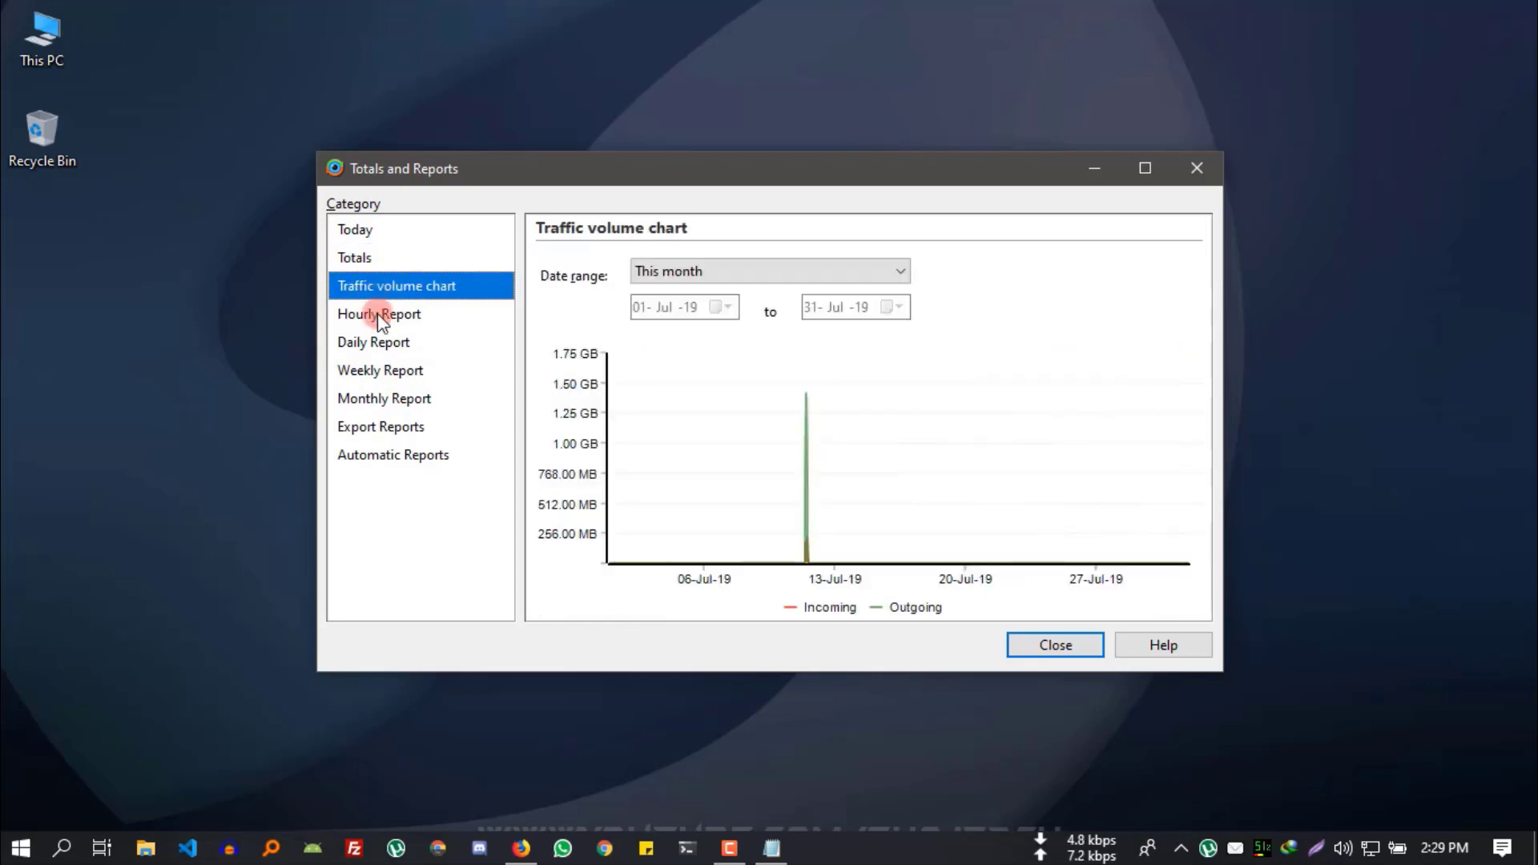
{"action": "left_click", "coordinate": [377, 314]}
{"action": "left_click", "coordinate": [377, 344]}
{"action": "left_click", "coordinate": [377, 372]}
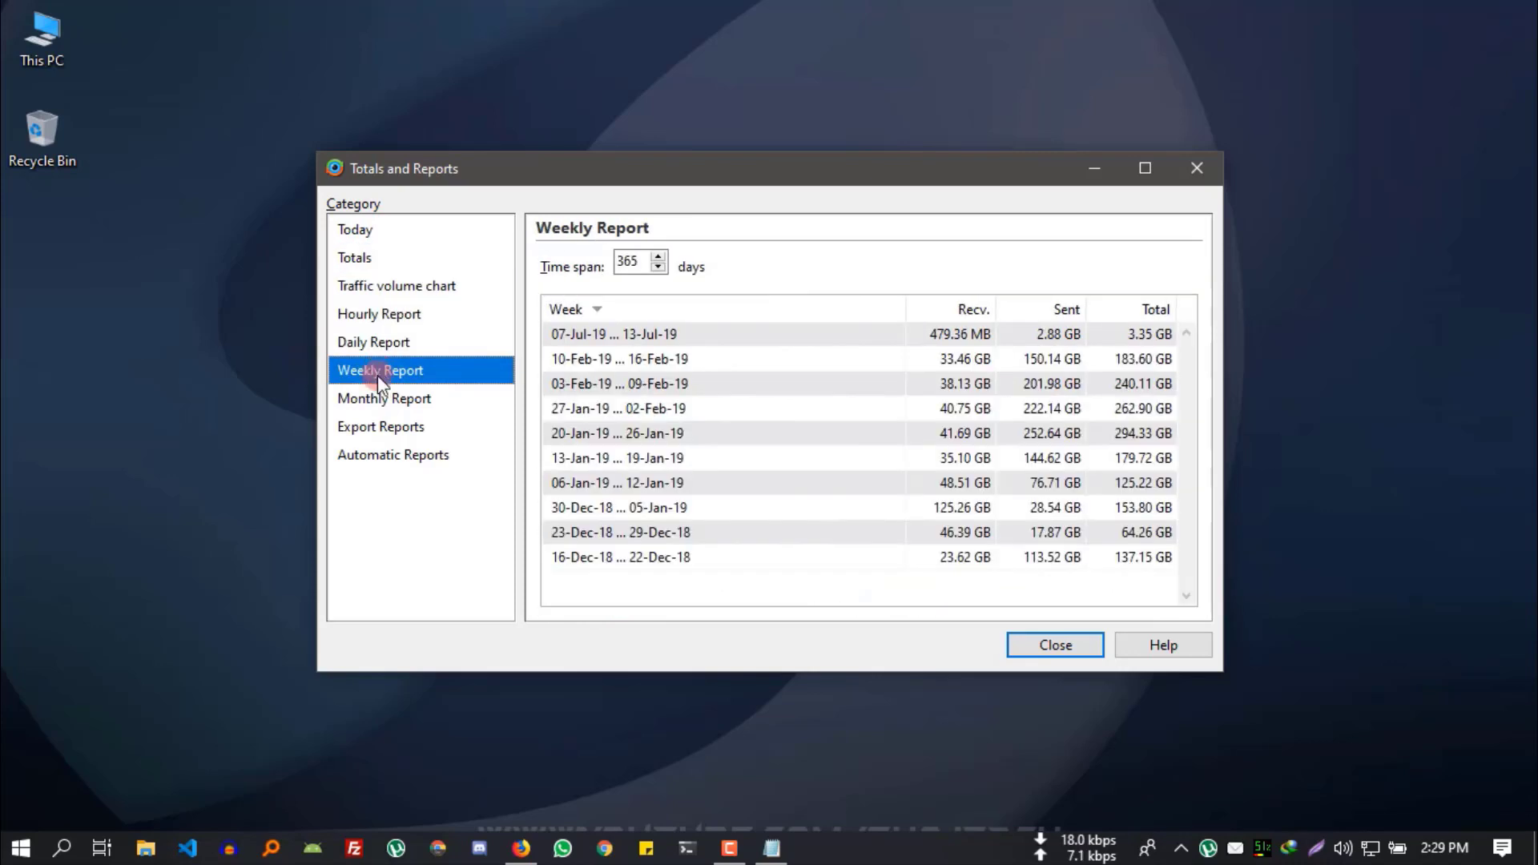
{"action": "left_click", "coordinate": [375, 401]}
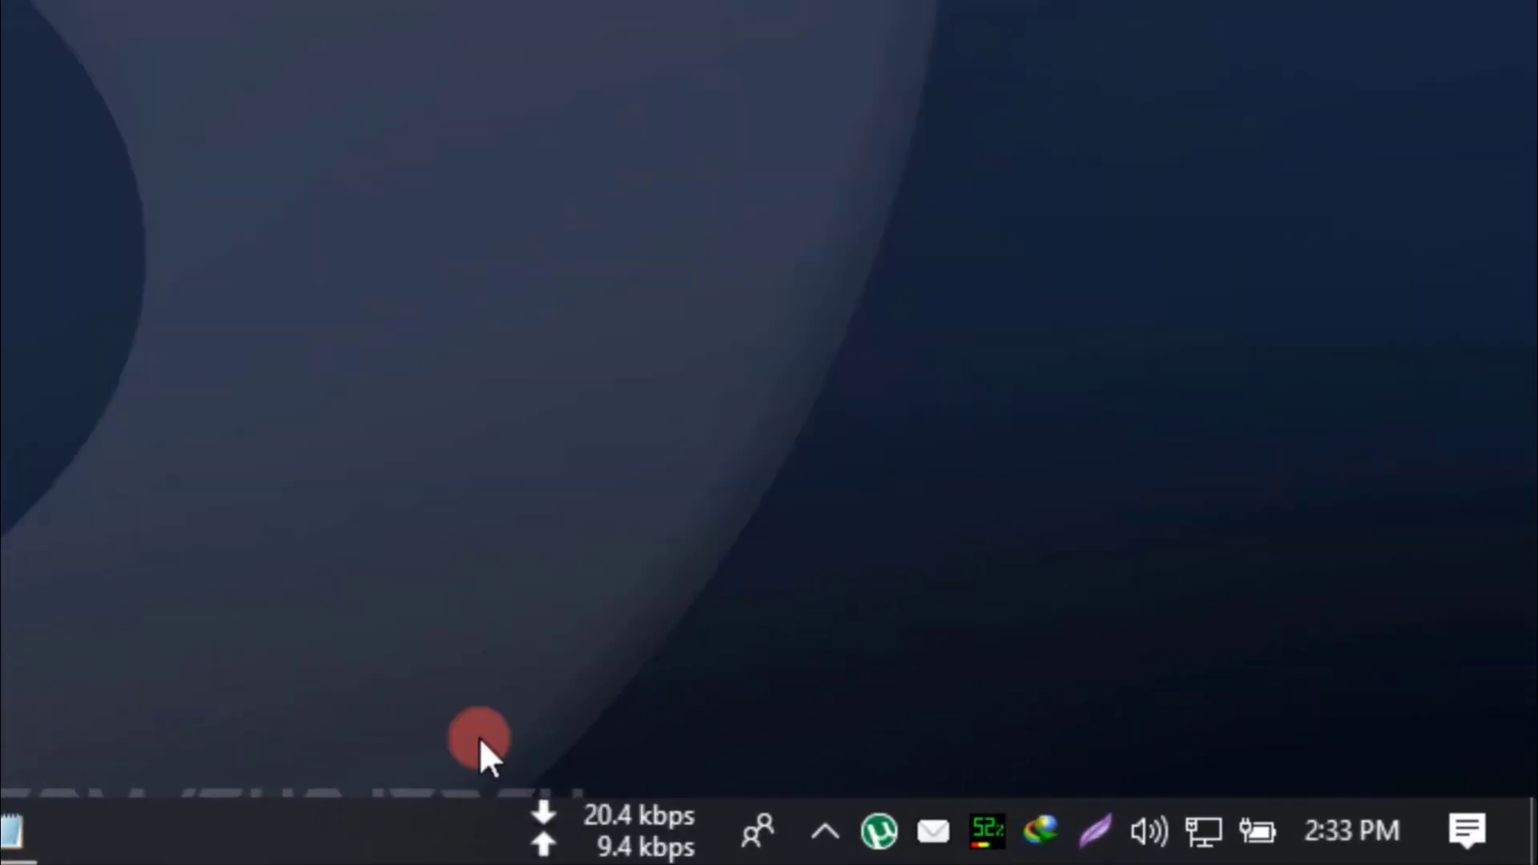
Step: Open DU Meter's administrator options and examine the short period and long period alert settings
{"action": "right_click", "coordinate": [622, 837]}
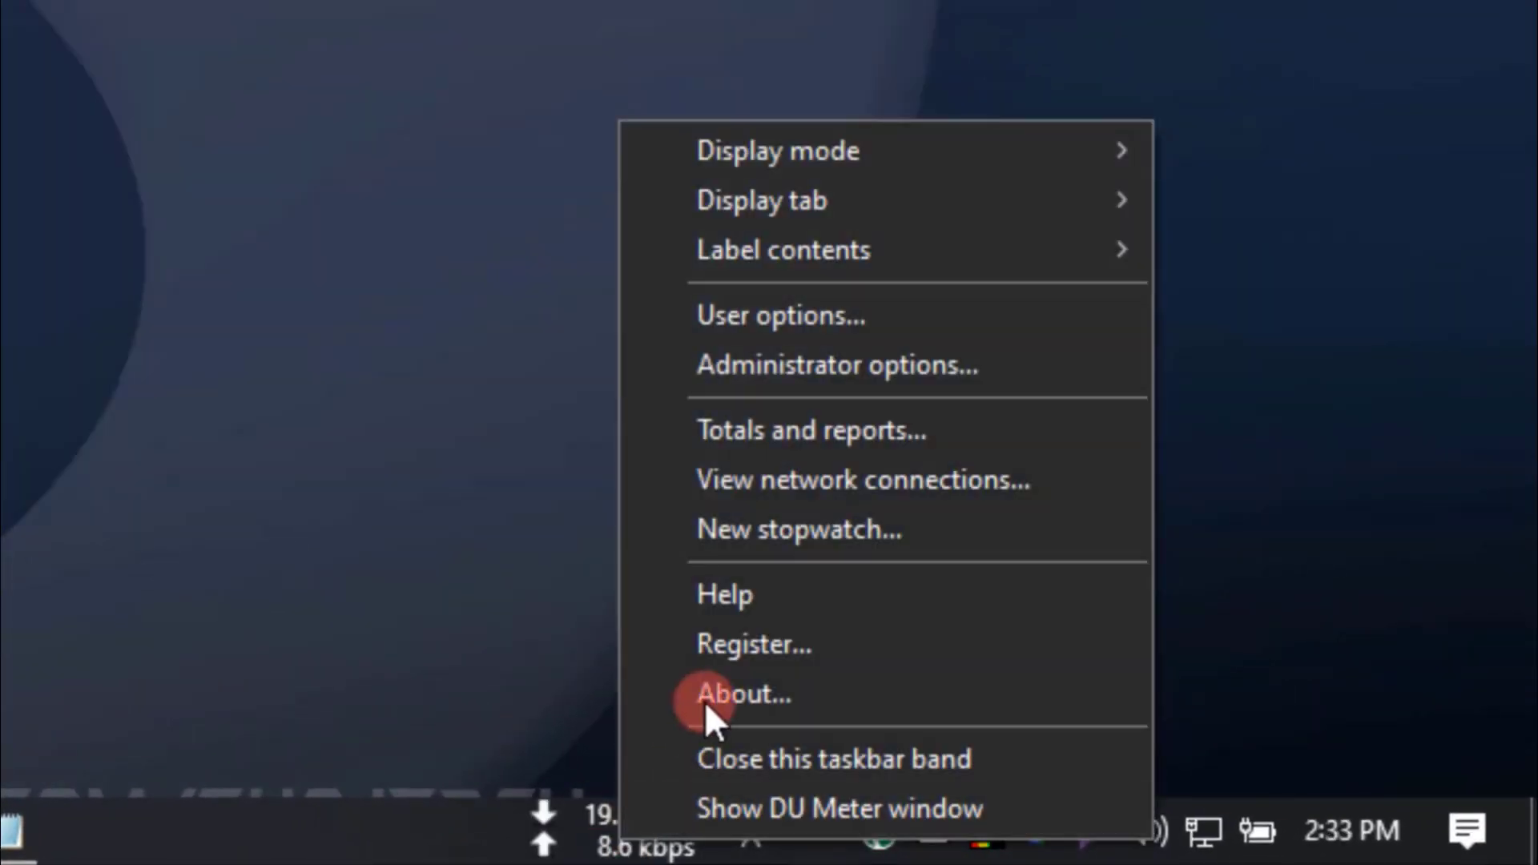
{"action": "left_click", "coordinate": [726, 365]}
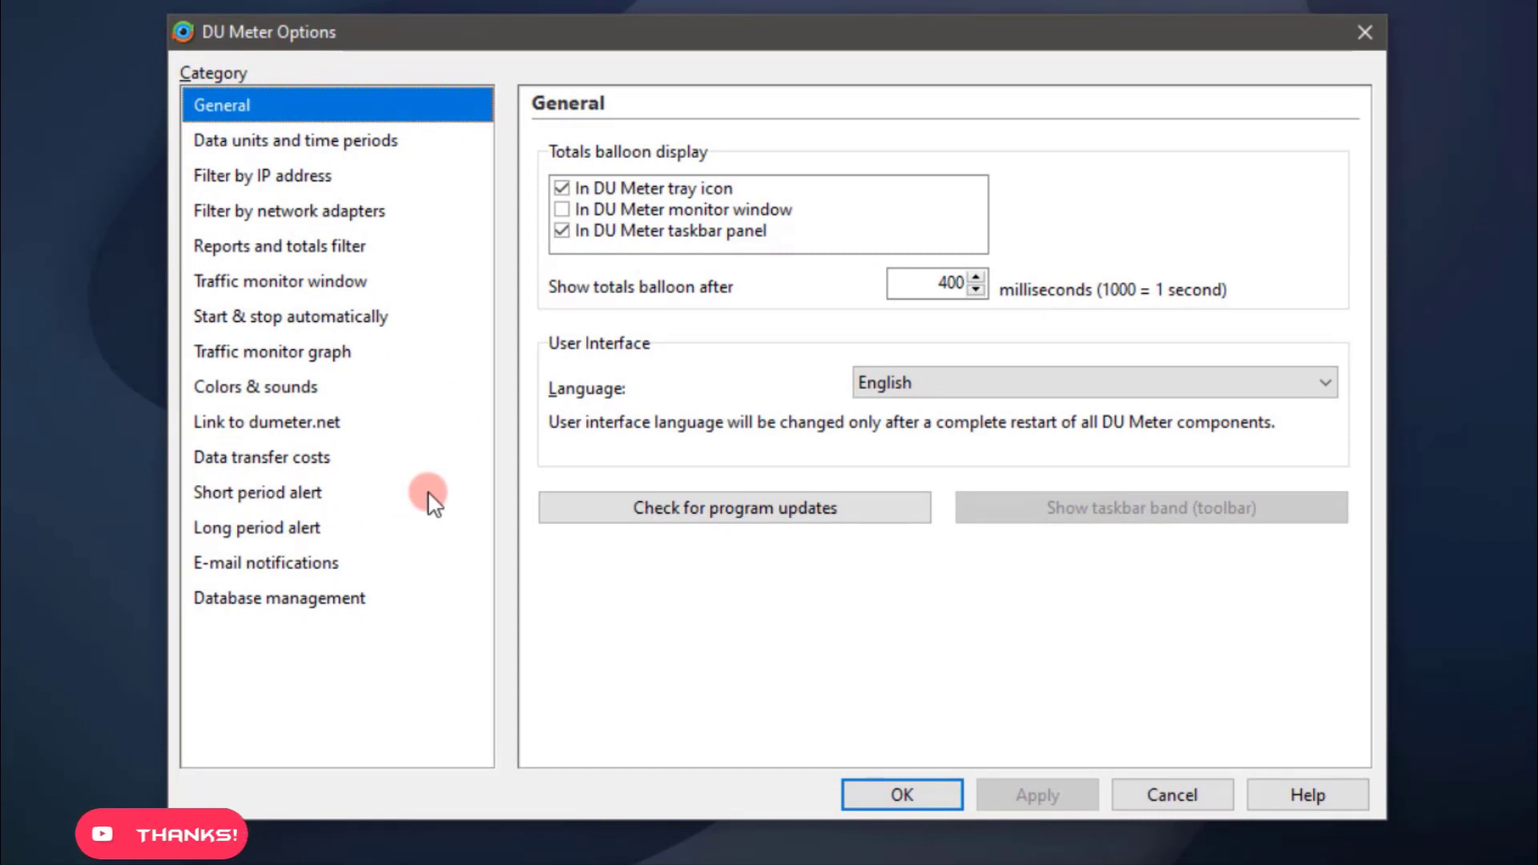
{"action": "left_click", "coordinate": [251, 493]}
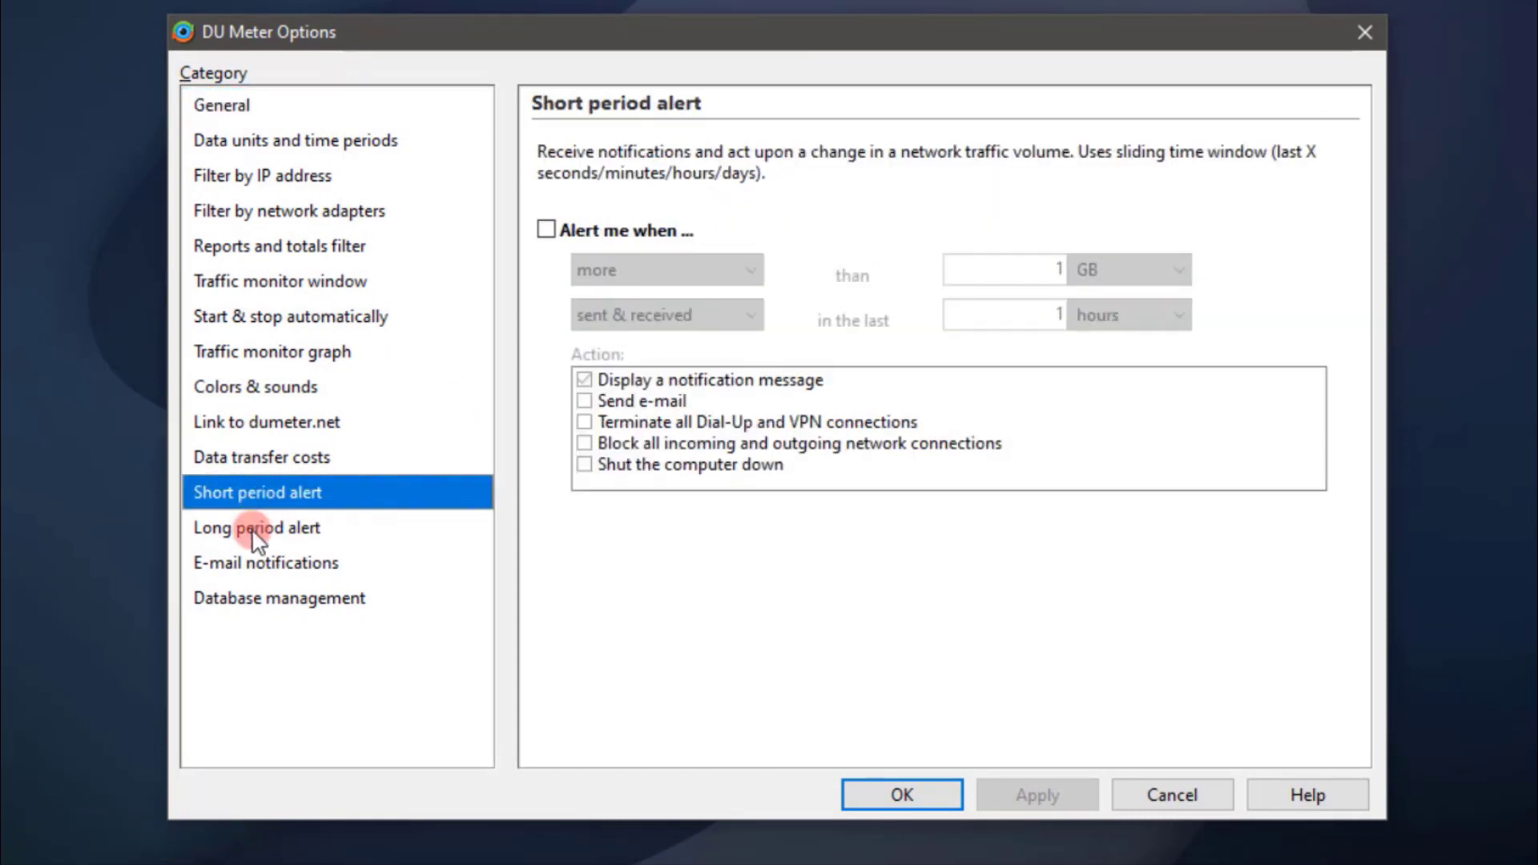
{"action": "left_click", "coordinate": [255, 529]}
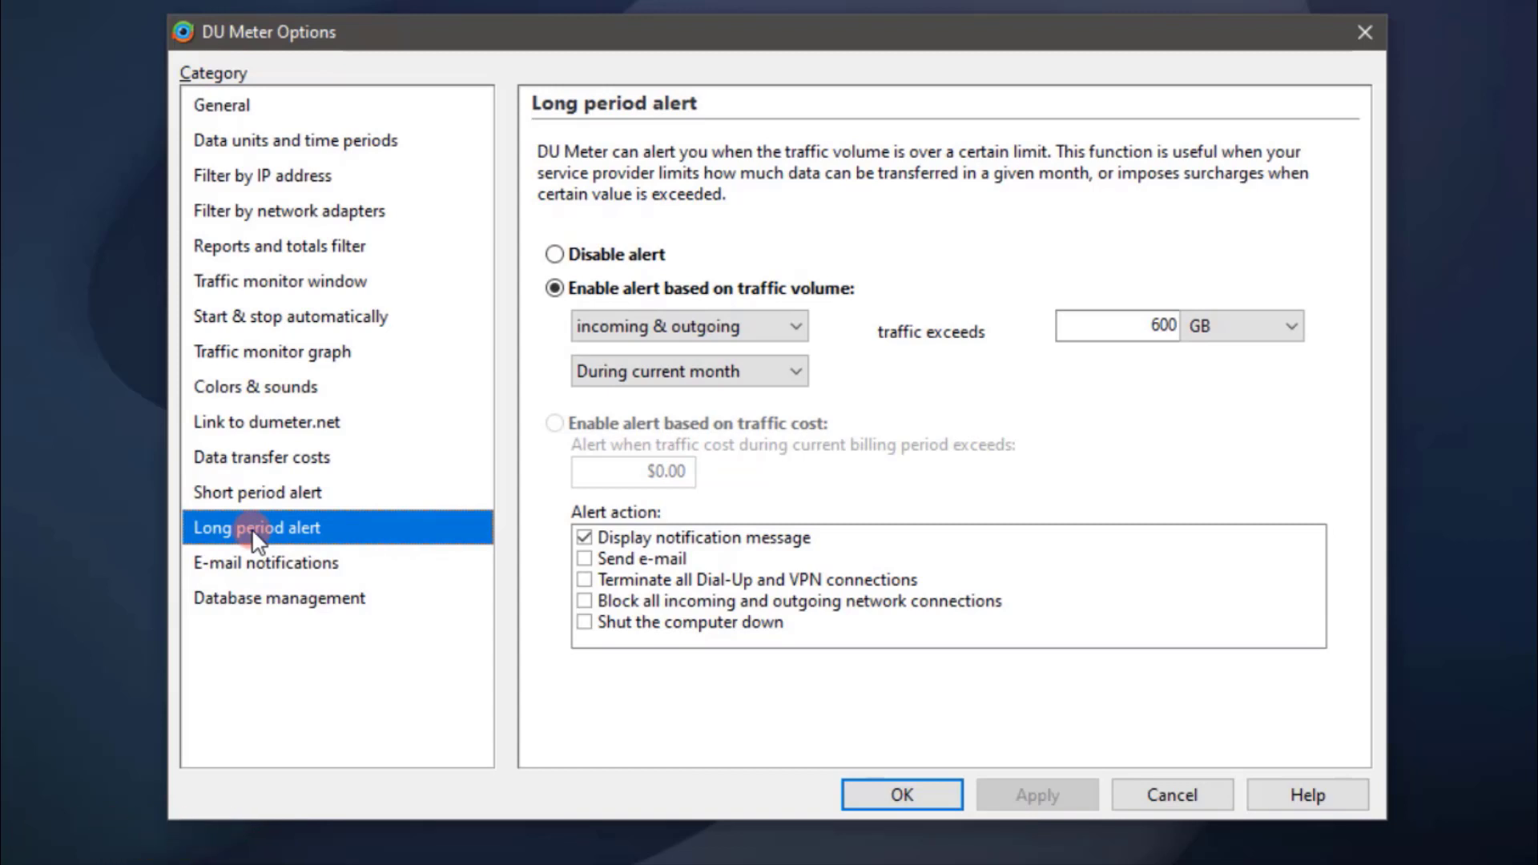
Step: Enable the short period alert for more than 1 GB sent and received in the last 1 minute
{"action": "left_click", "coordinate": [213, 494]}
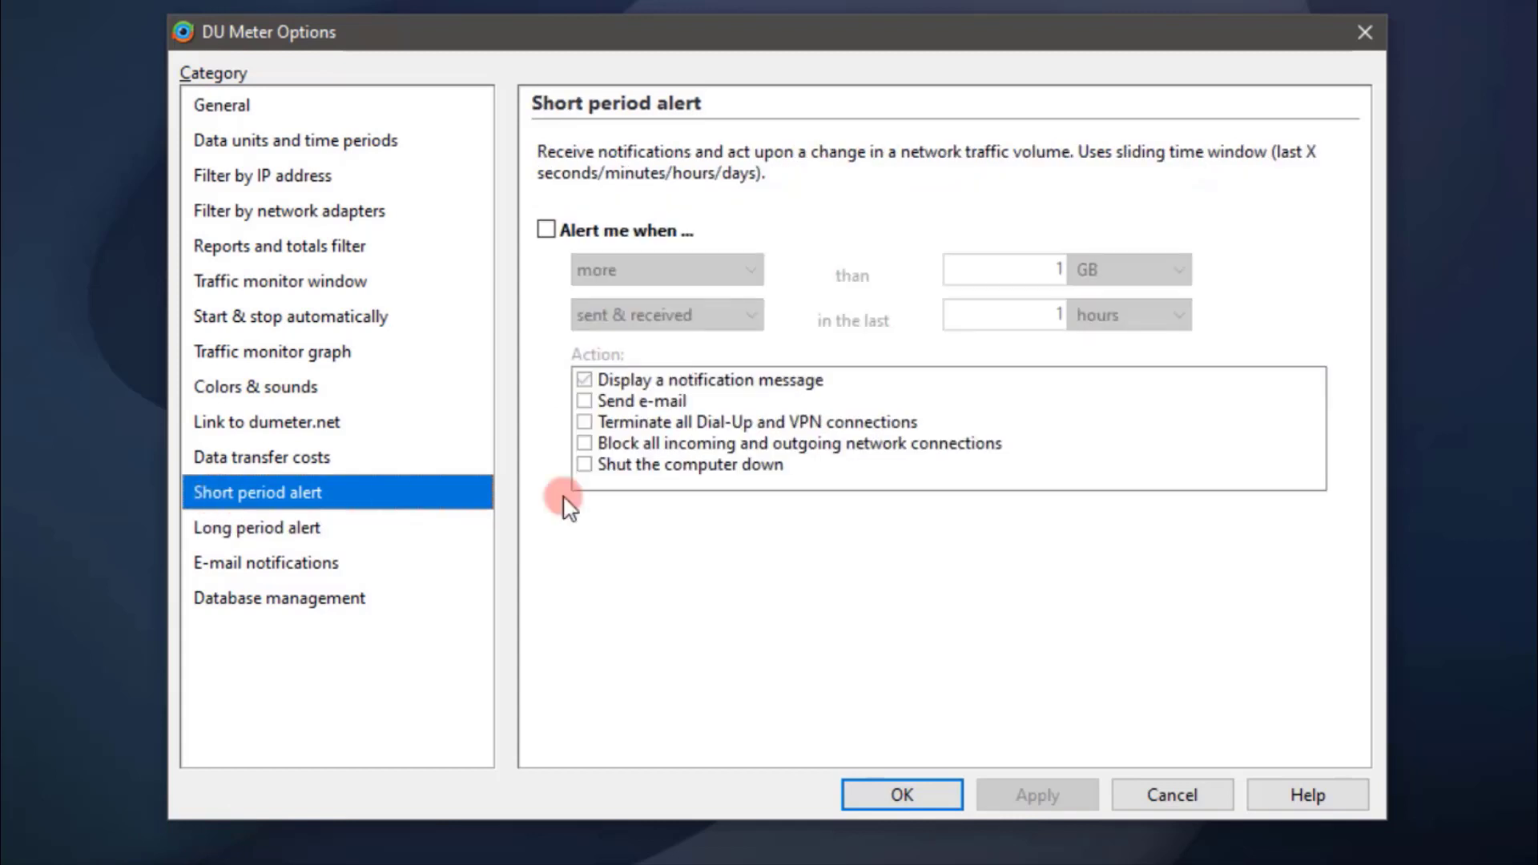
{"action": "left_click", "coordinate": [545, 231]}
{"action": "left_click", "coordinate": [1050, 270]}
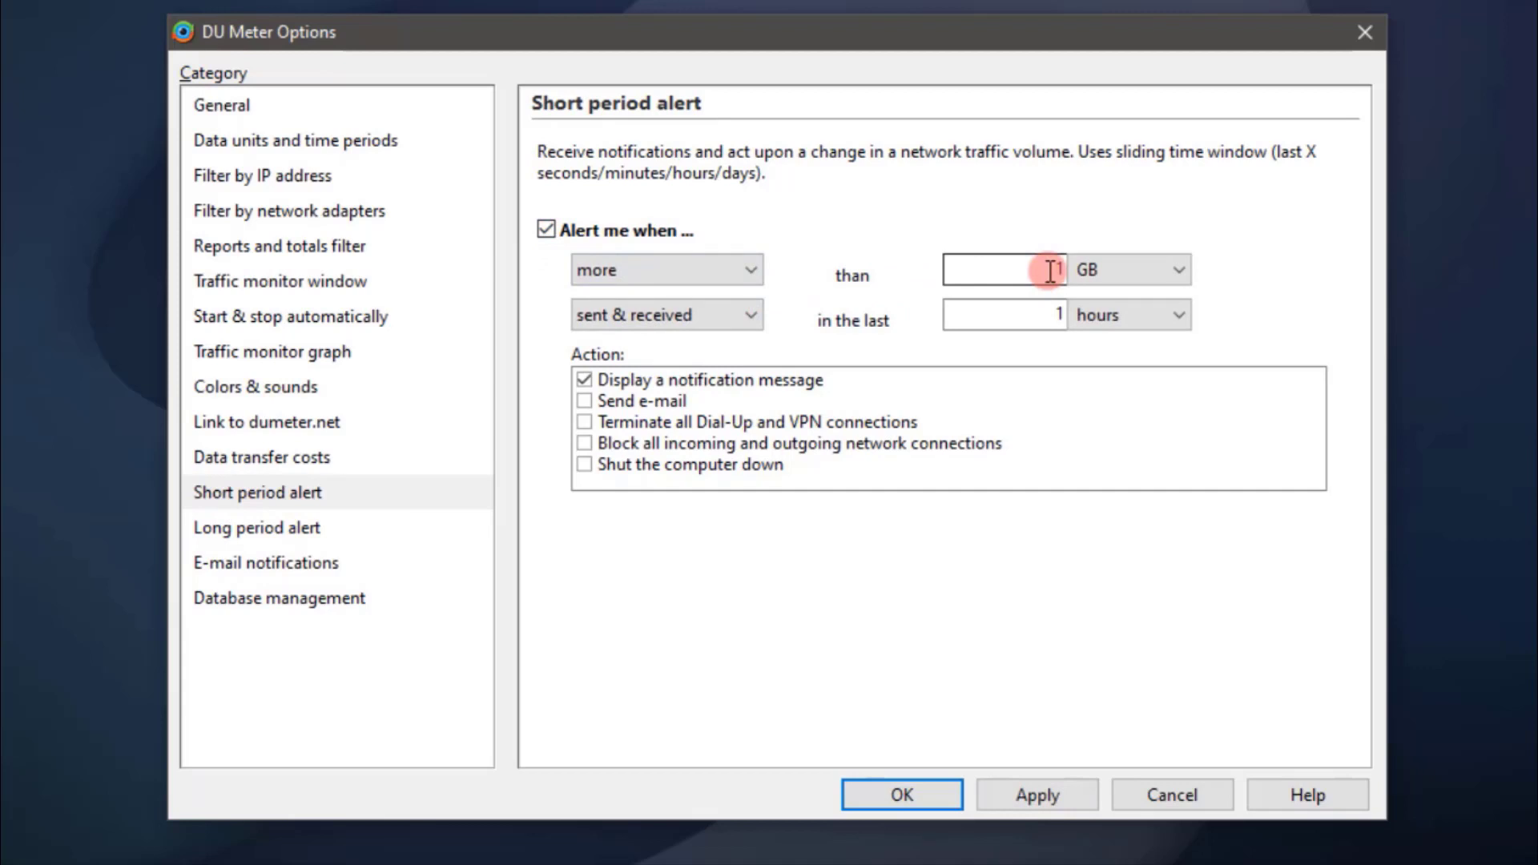
{"action": "left_click", "coordinate": [282, 480]}
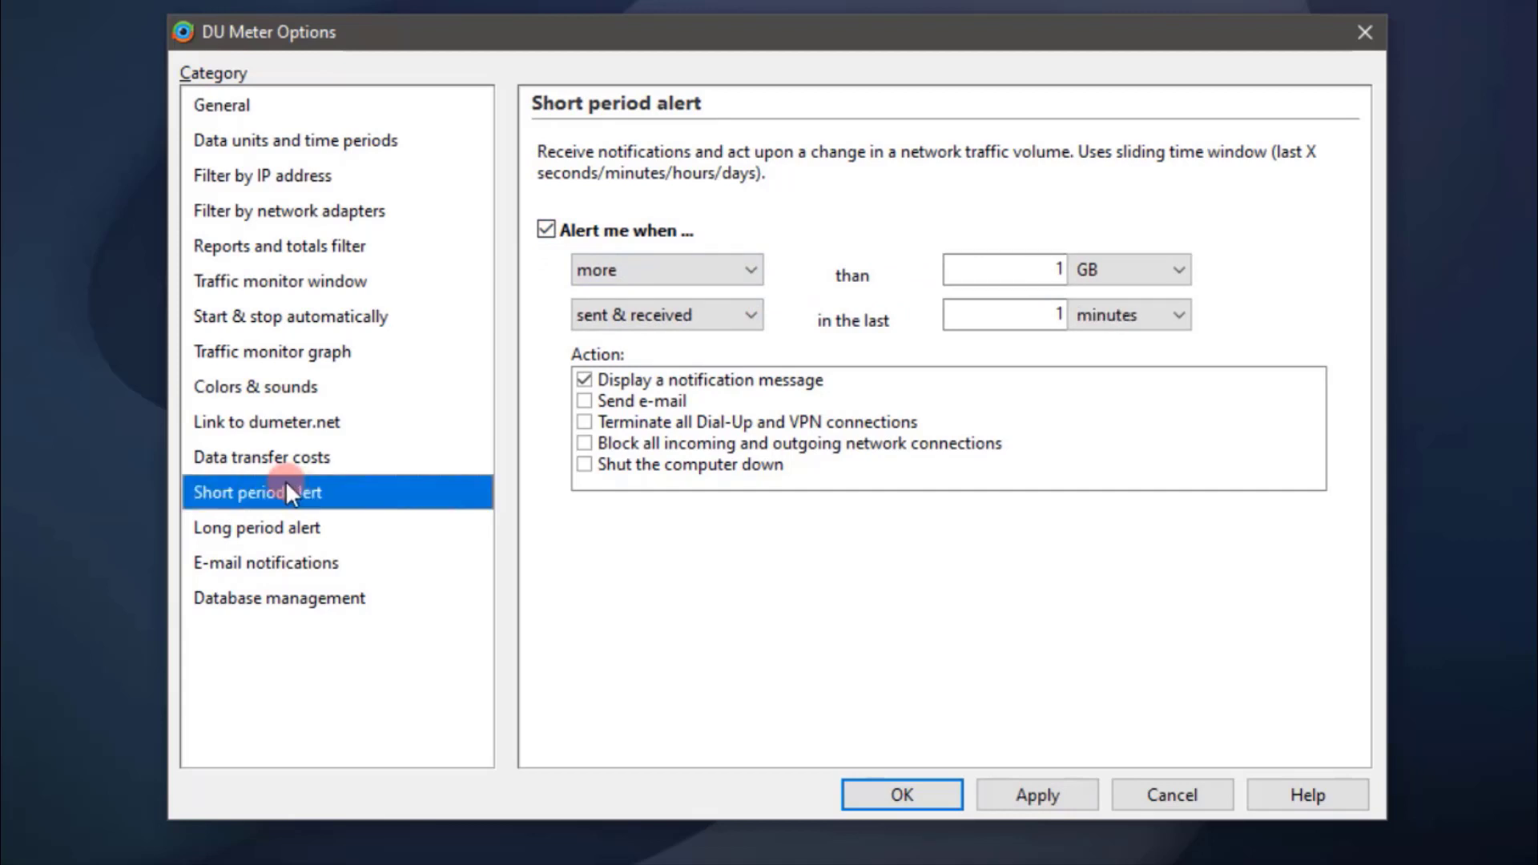
Step: Set the long period alert's traffic limit to 9 GB and confirm the options
{"action": "left_click", "coordinate": [248, 528]}
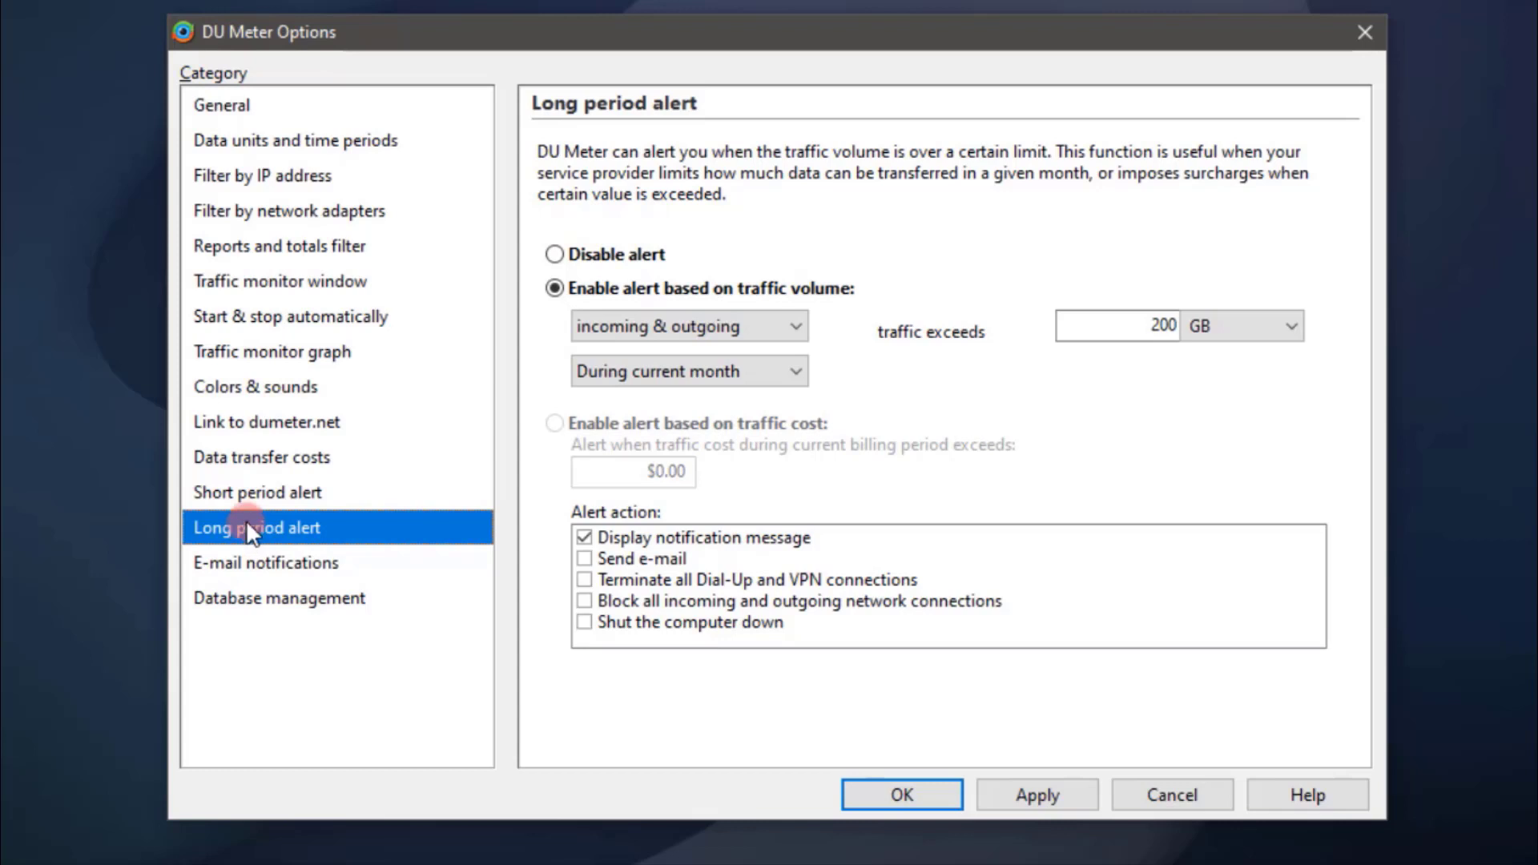
{"action": "left_click", "coordinate": [1147, 328]}
{"action": "double_click", "coordinate": [1147, 328]}
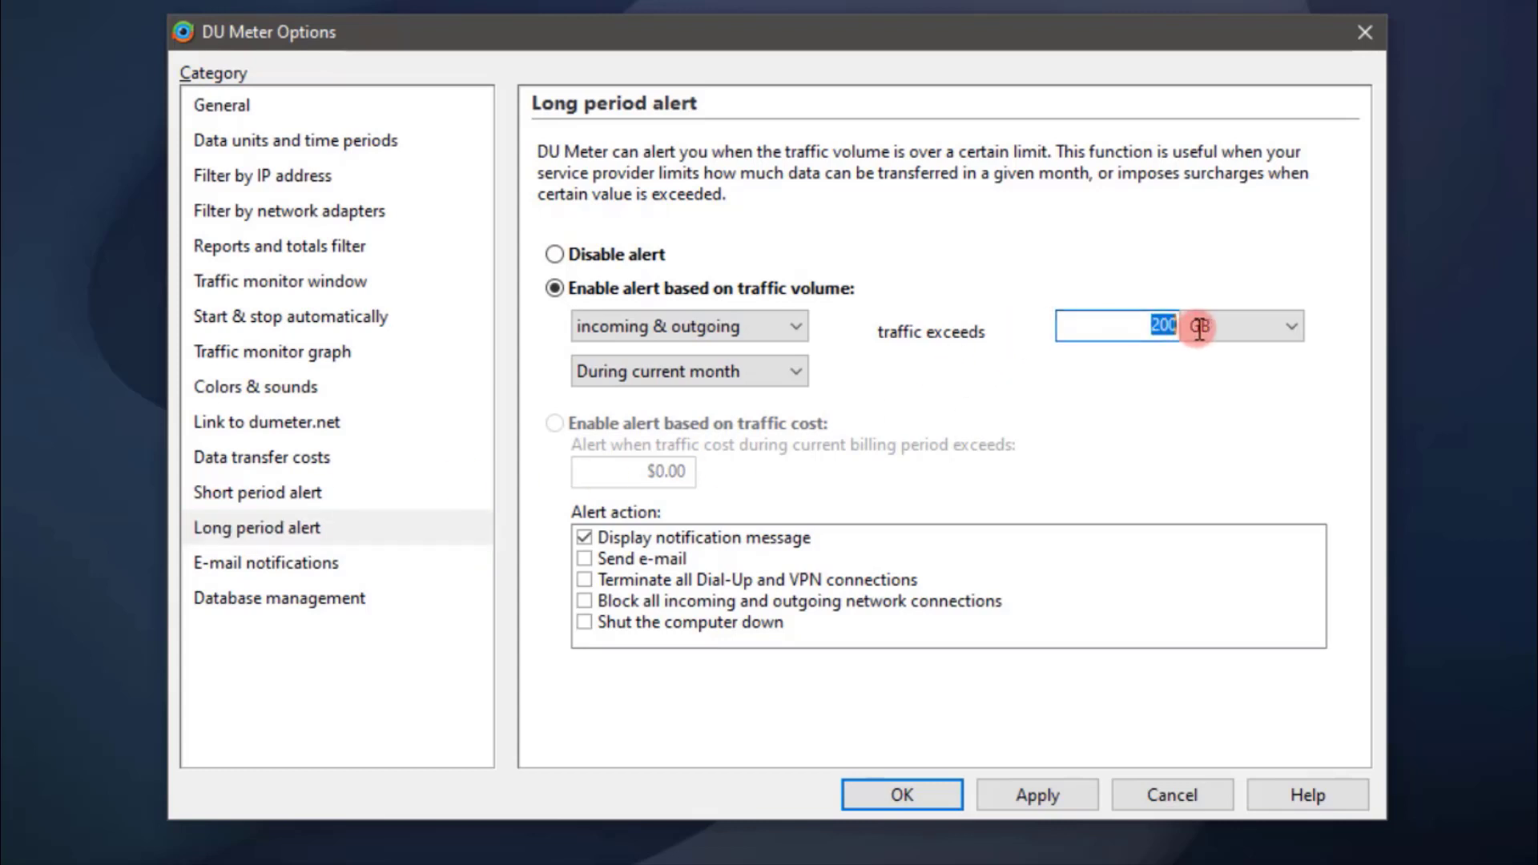
{"action": "type", "text": "9"}
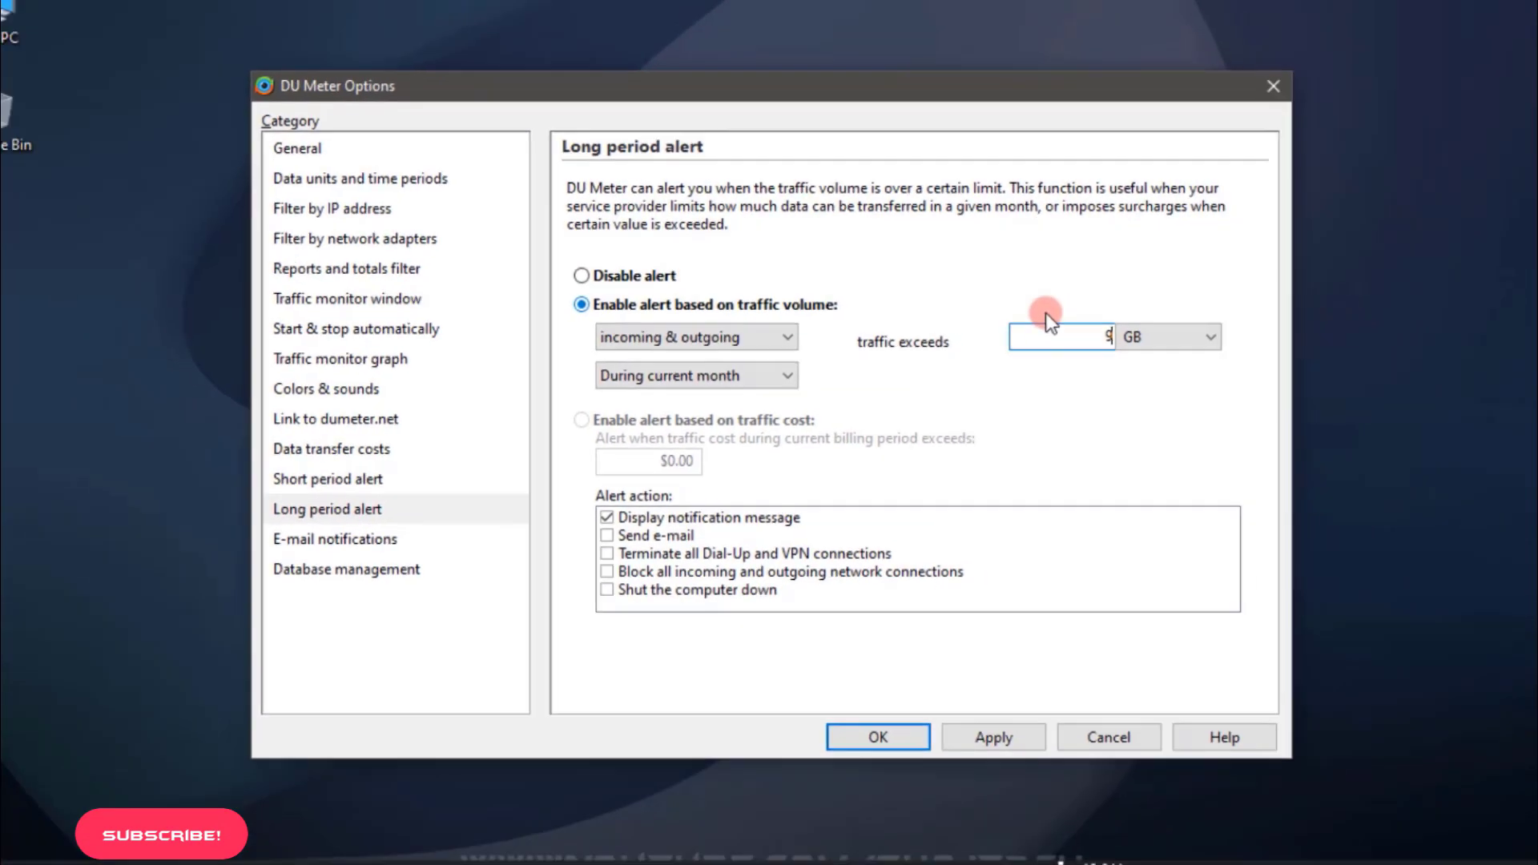
{"action": "key", "text": "Return"}
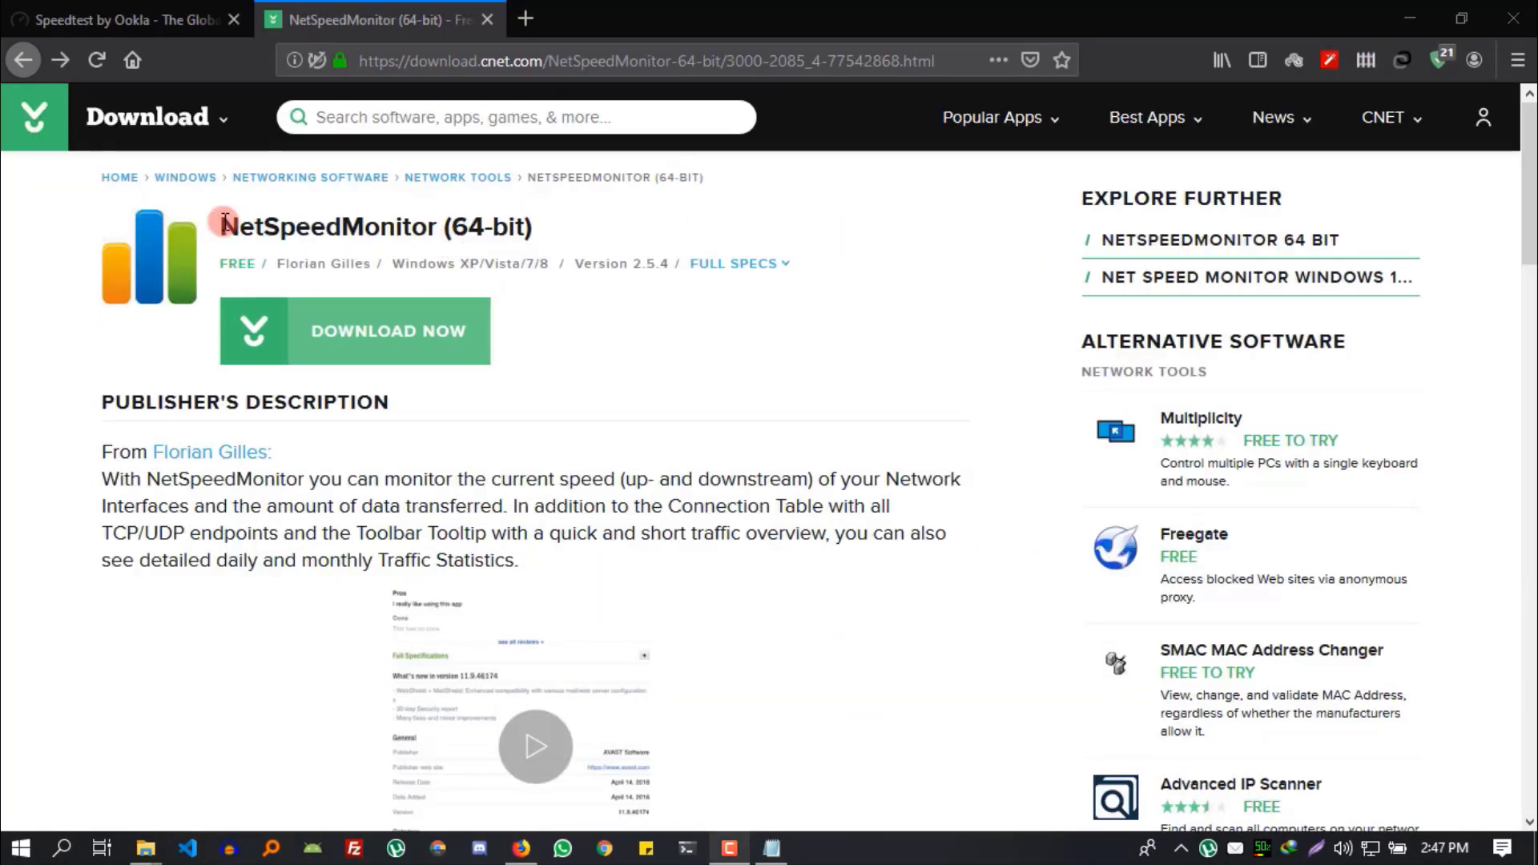
Step: Highlight the NetSpeedMonitor name on its CNET download page in the browser
{"action": "left_click_drag", "start_coordinate": [221, 227], "coordinate": [439, 222]}
{"action": "left_click", "coordinate": [606, 229]}
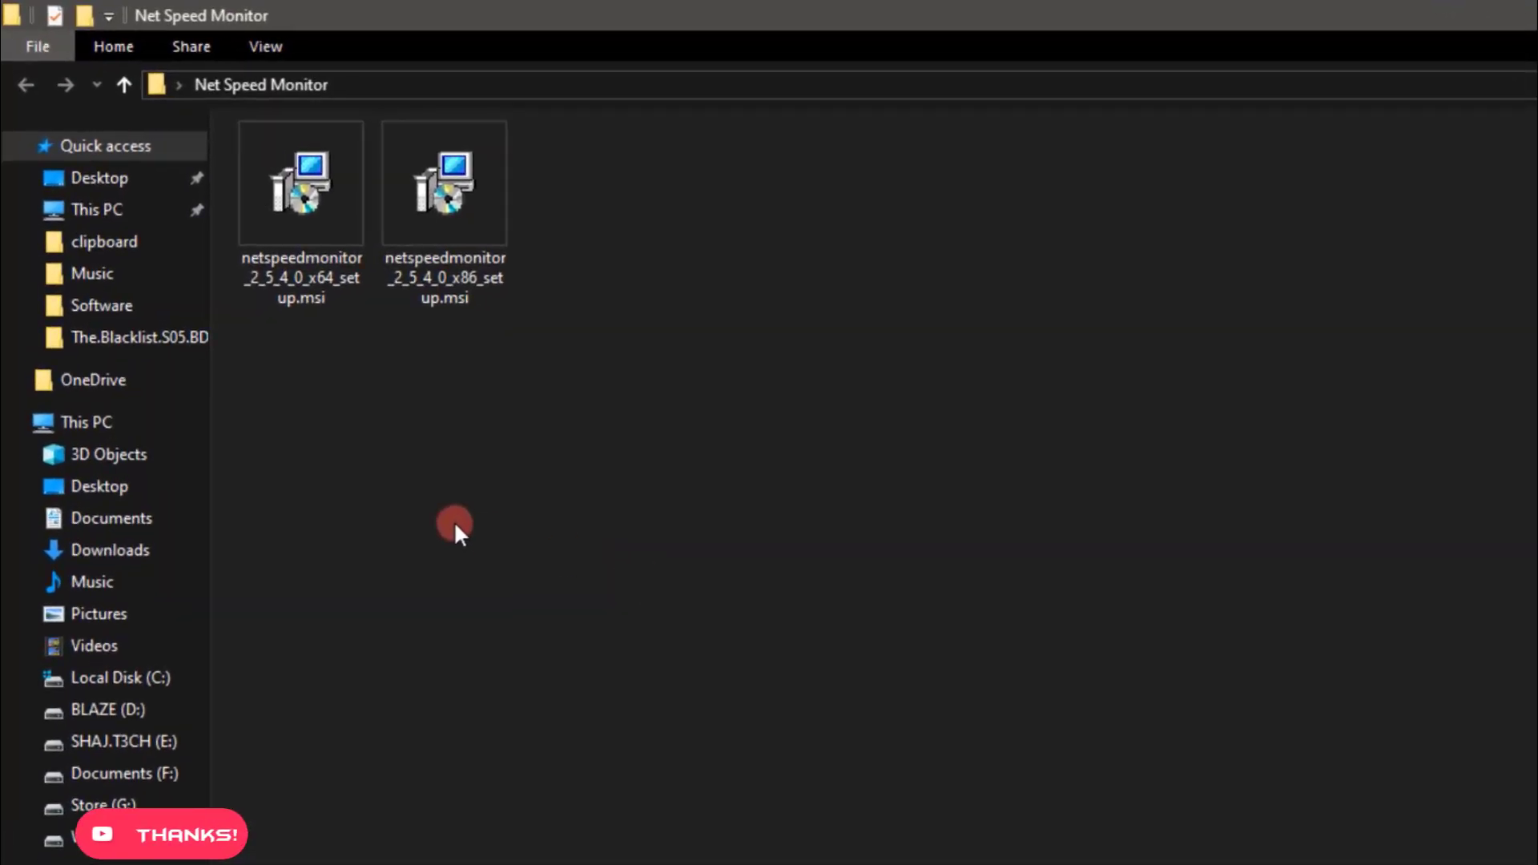
Step: Examine the x64 and x86 NetSpeedMonitor 2.5.4.0 installers in the Net Speed Monitor folder
{"action": "left_click_drag", "start_coordinate": [276, 412], "coordinate": [537, 207]}
{"action": "left_click", "coordinate": [660, 439]}
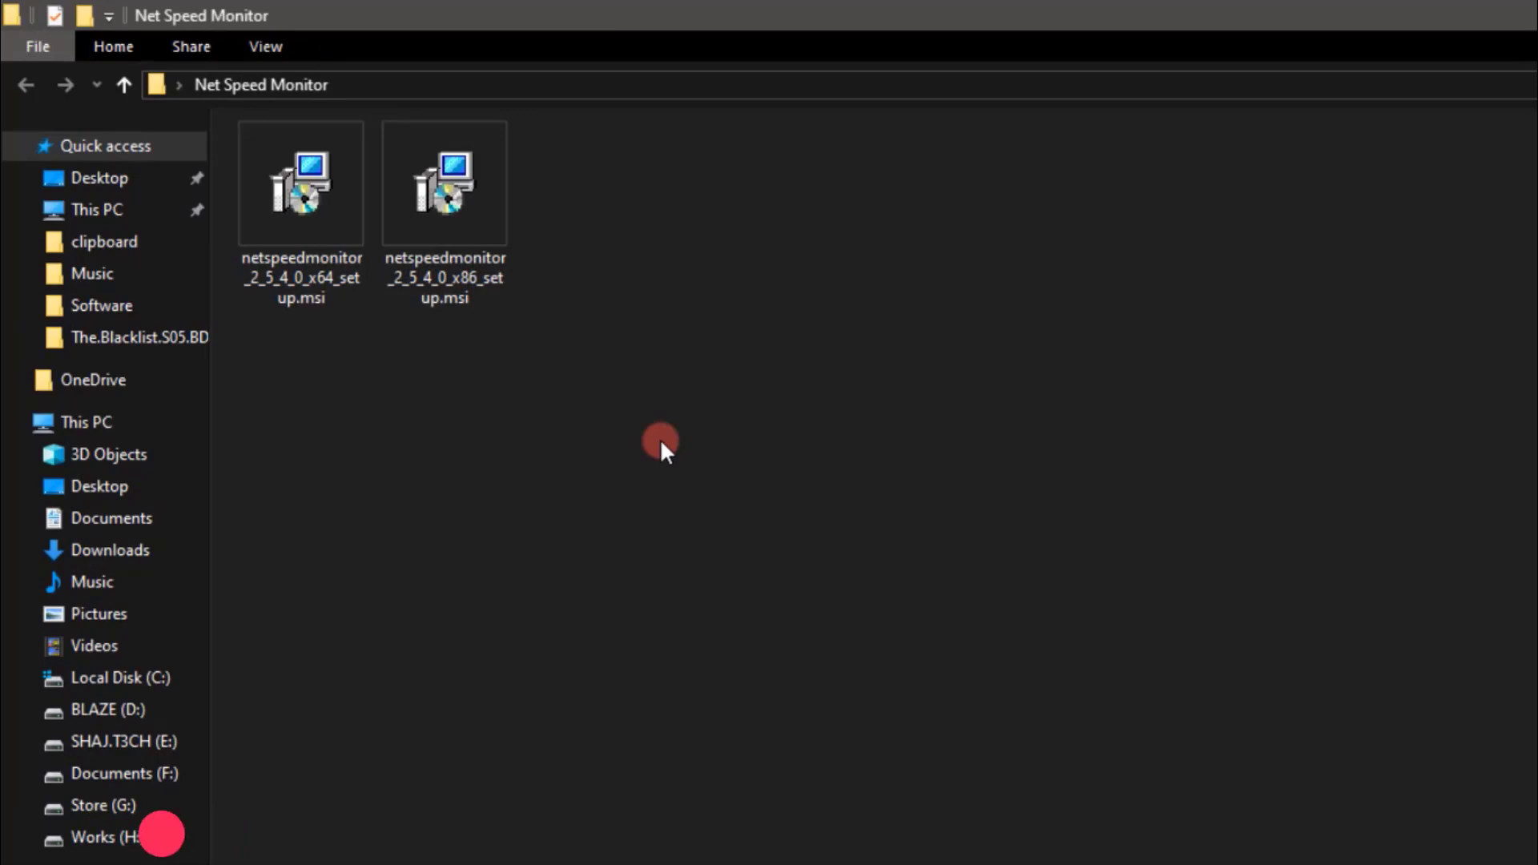
{"action": "left_click", "coordinate": [325, 192]}
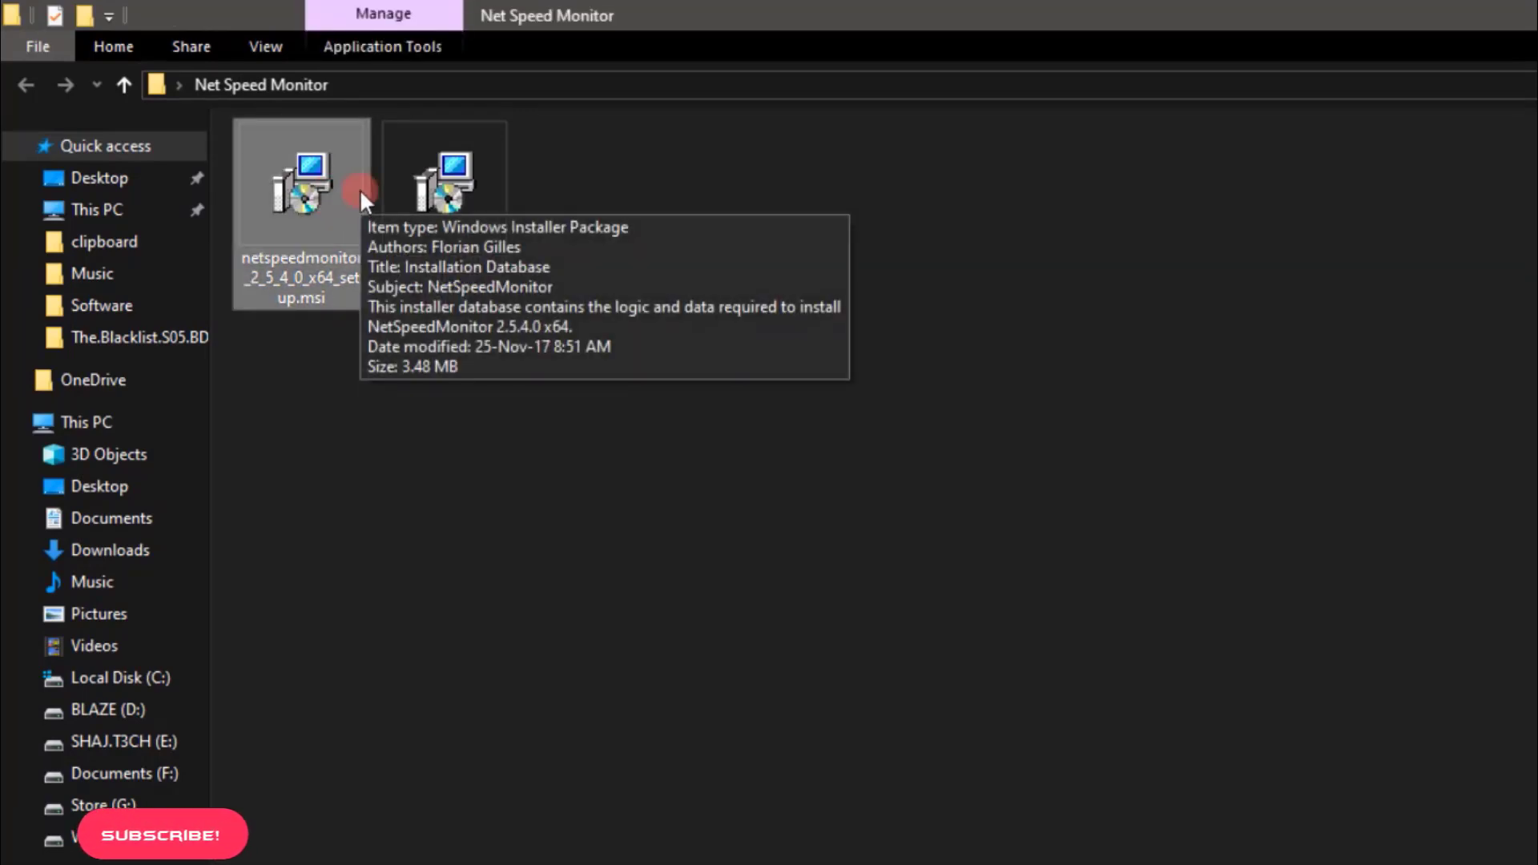
{"action": "left_click", "coordinate": [440, 181], "text": "ctrl"}
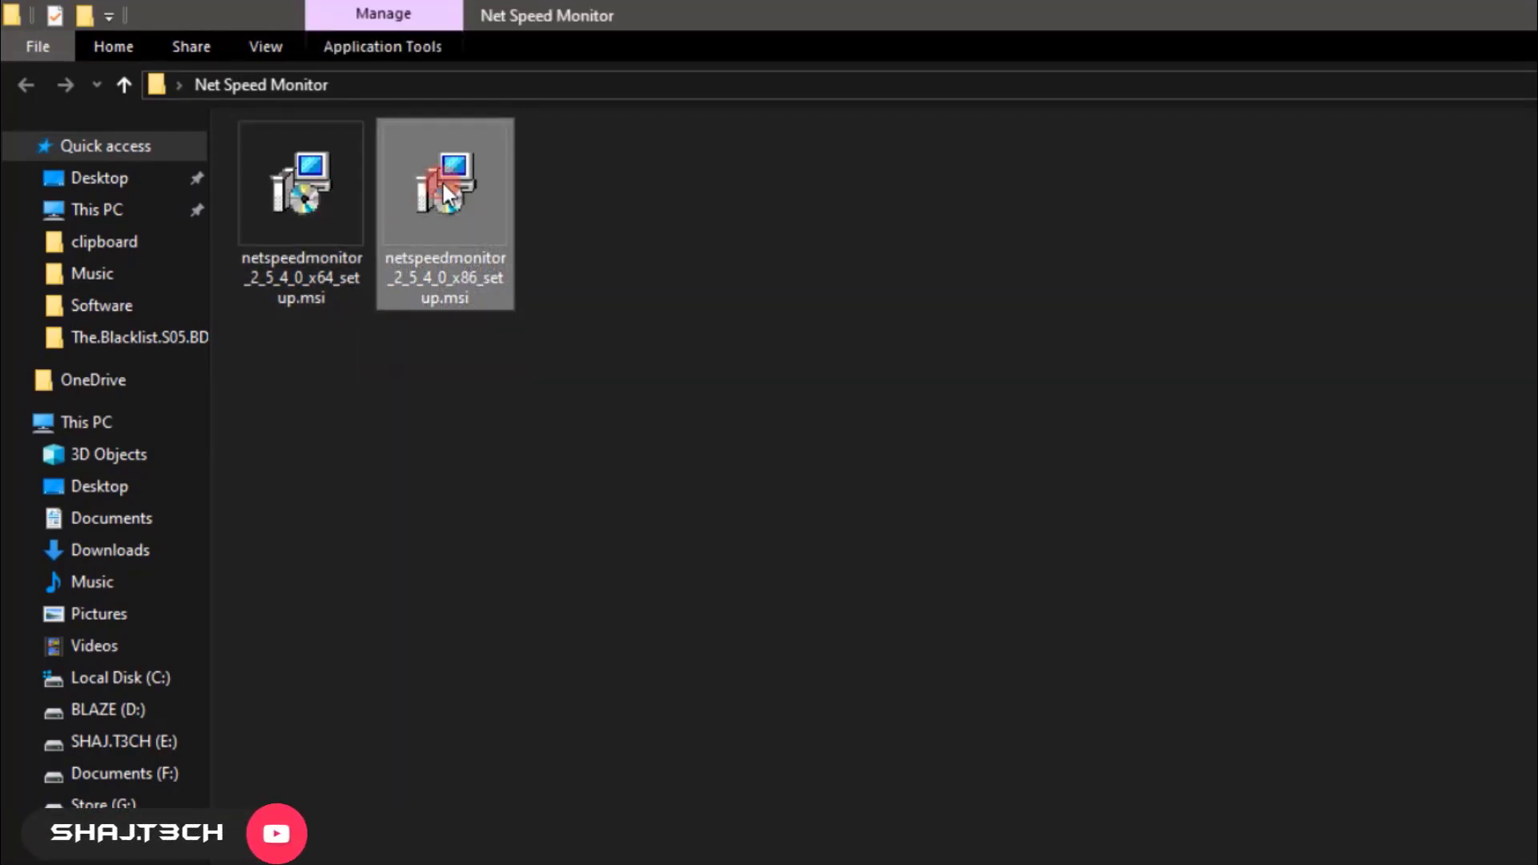
{"action": "left_click", "coordinate": [709, 231]}
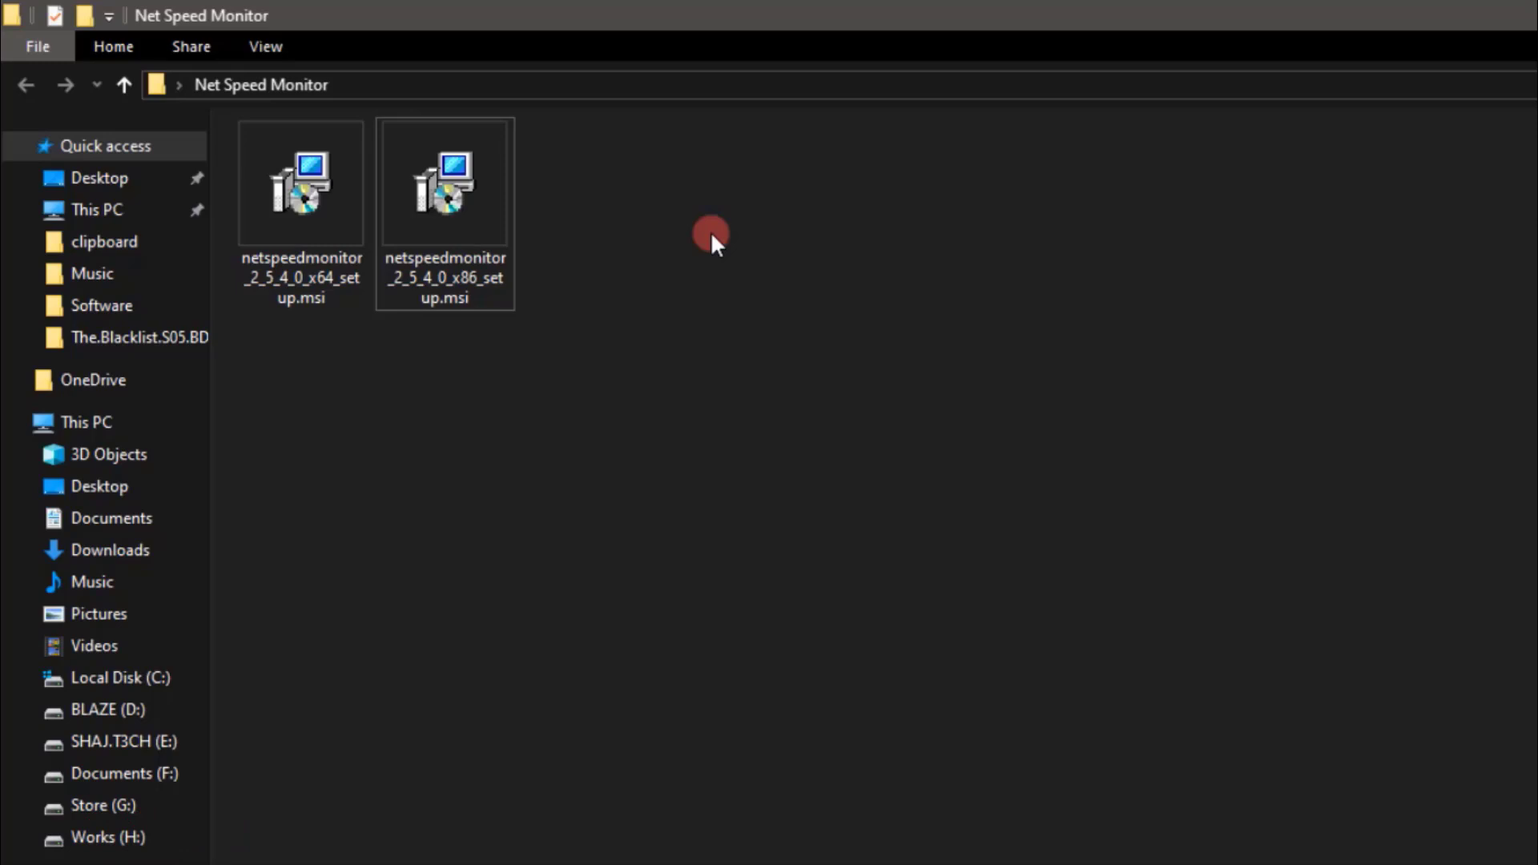
Step: Try to install NetSpeedMonitor from the 2.5.4.0 x64 installer package
{"action": "double_click", "coordinate": [305, 226]}
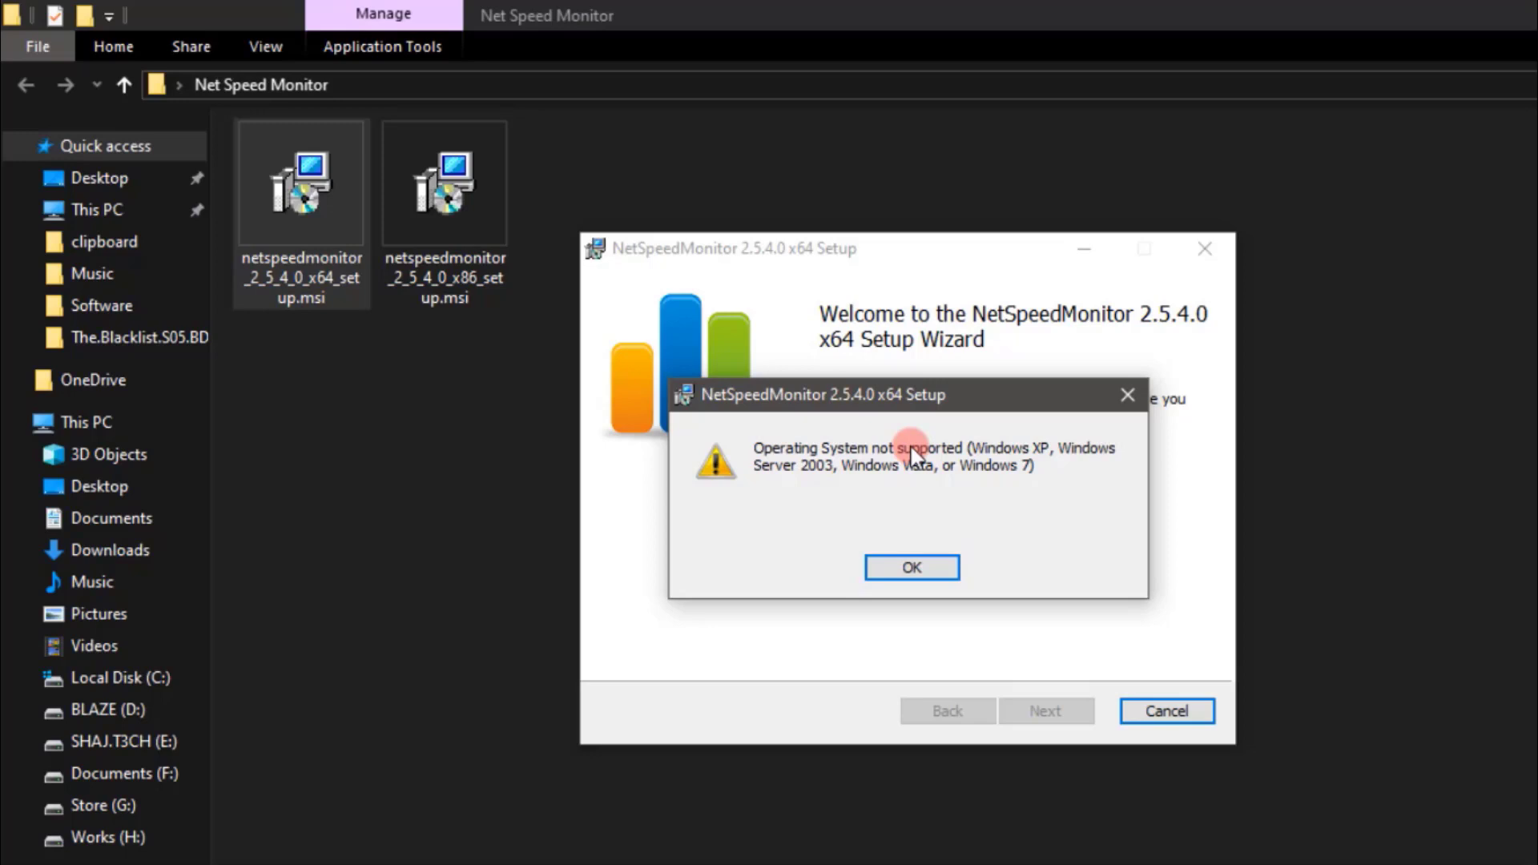
{"action": "left_click", "coordinate": [882, 560]}
{"action": "left_click", "coordinate": [1044, 711]}
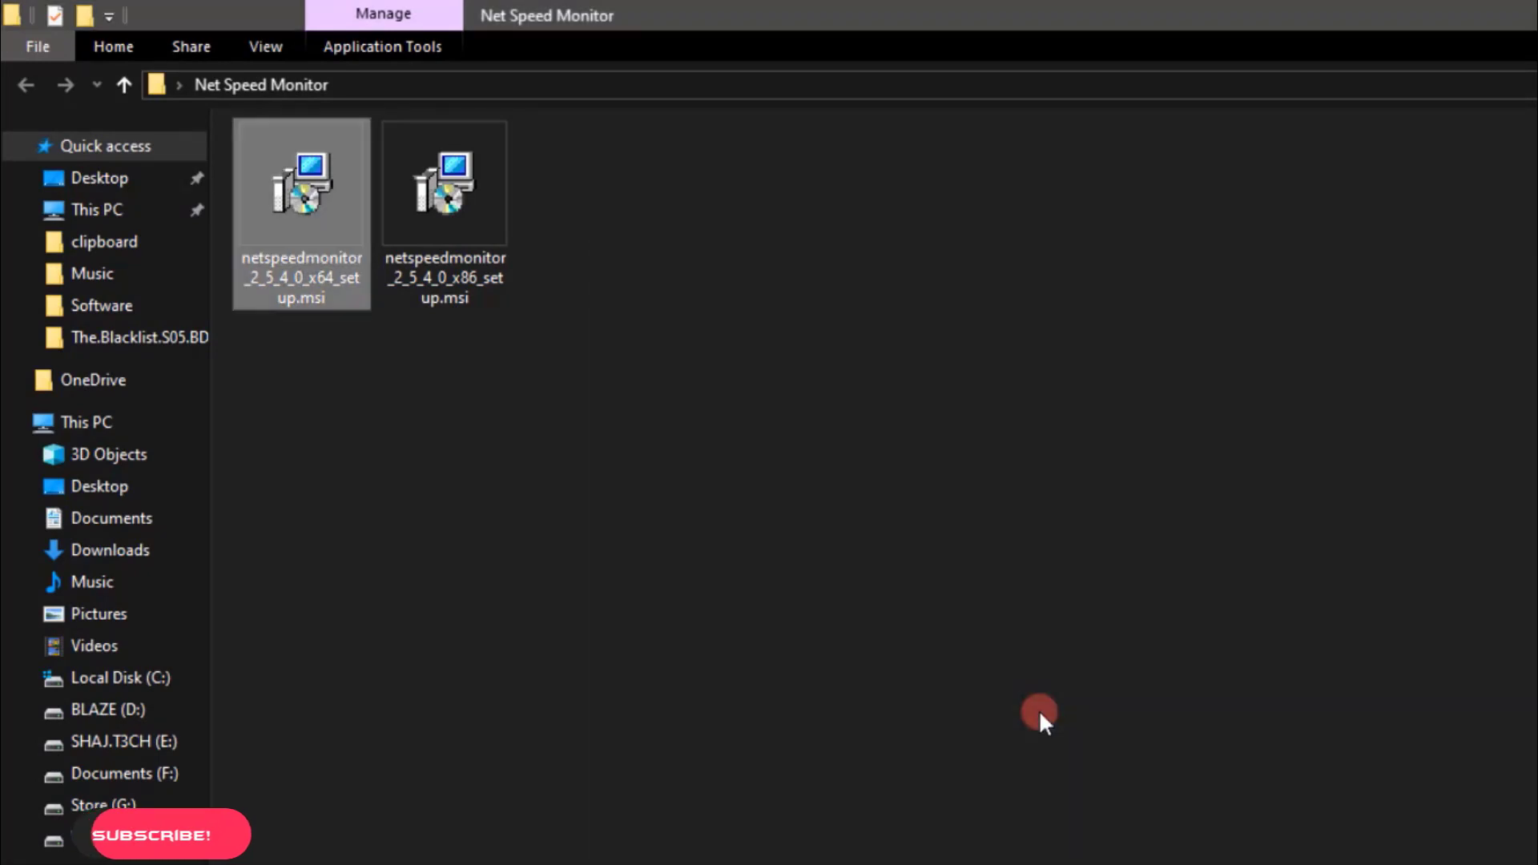
Step: Set the x64 NetSpeedMonitor installer to run in compatibility mode for the previous version of Windows and apply the properties
{"action": "right_click", "coordinate": [329, 222]}
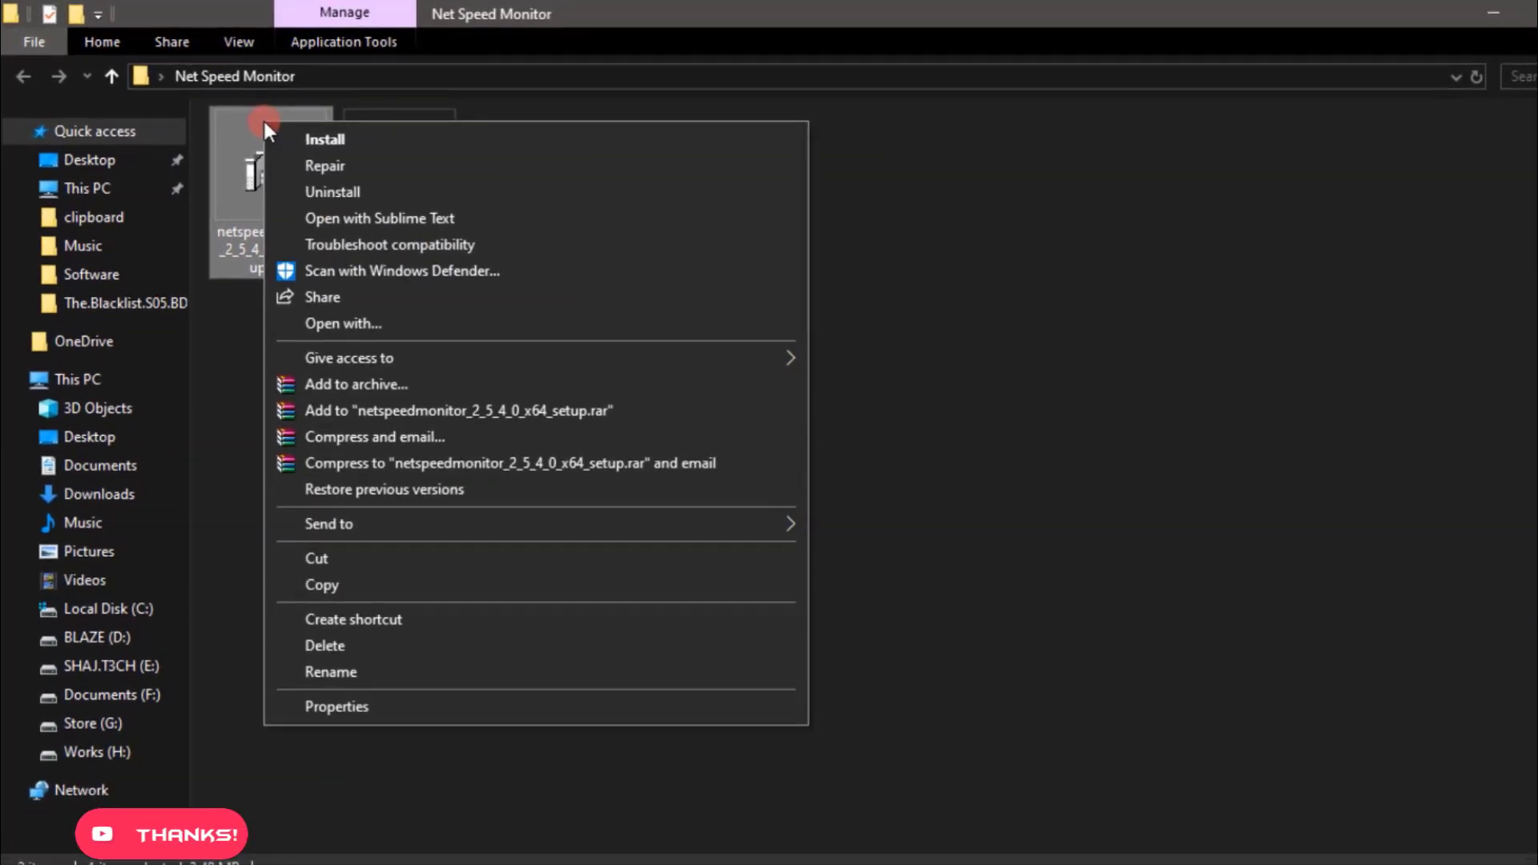
{"action": "left_click", "coordinate": [328, 731]}
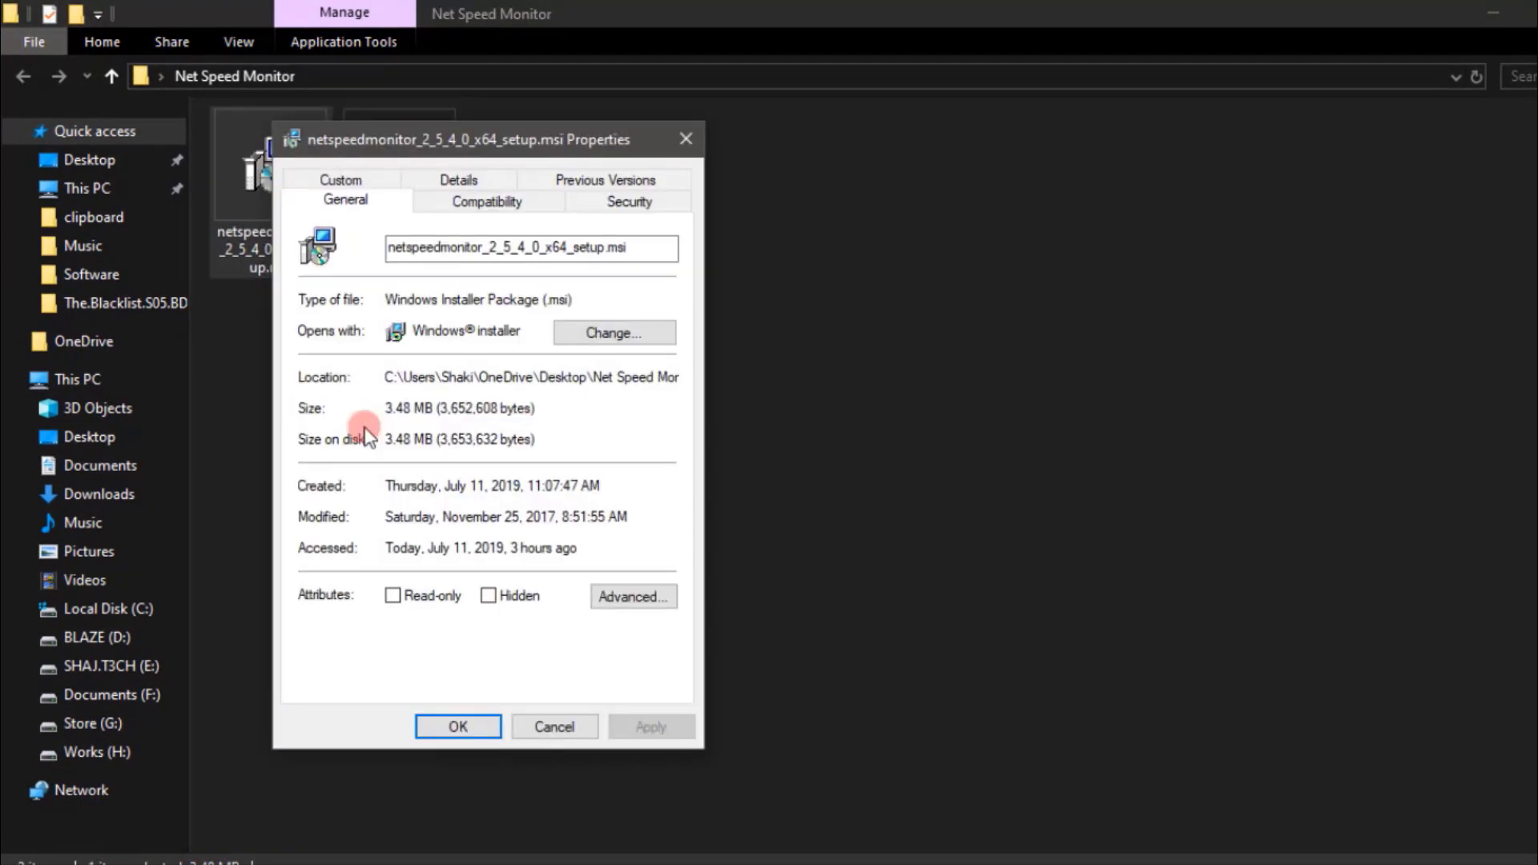
{"action": "left_click", "coordinate": [440, 207]}
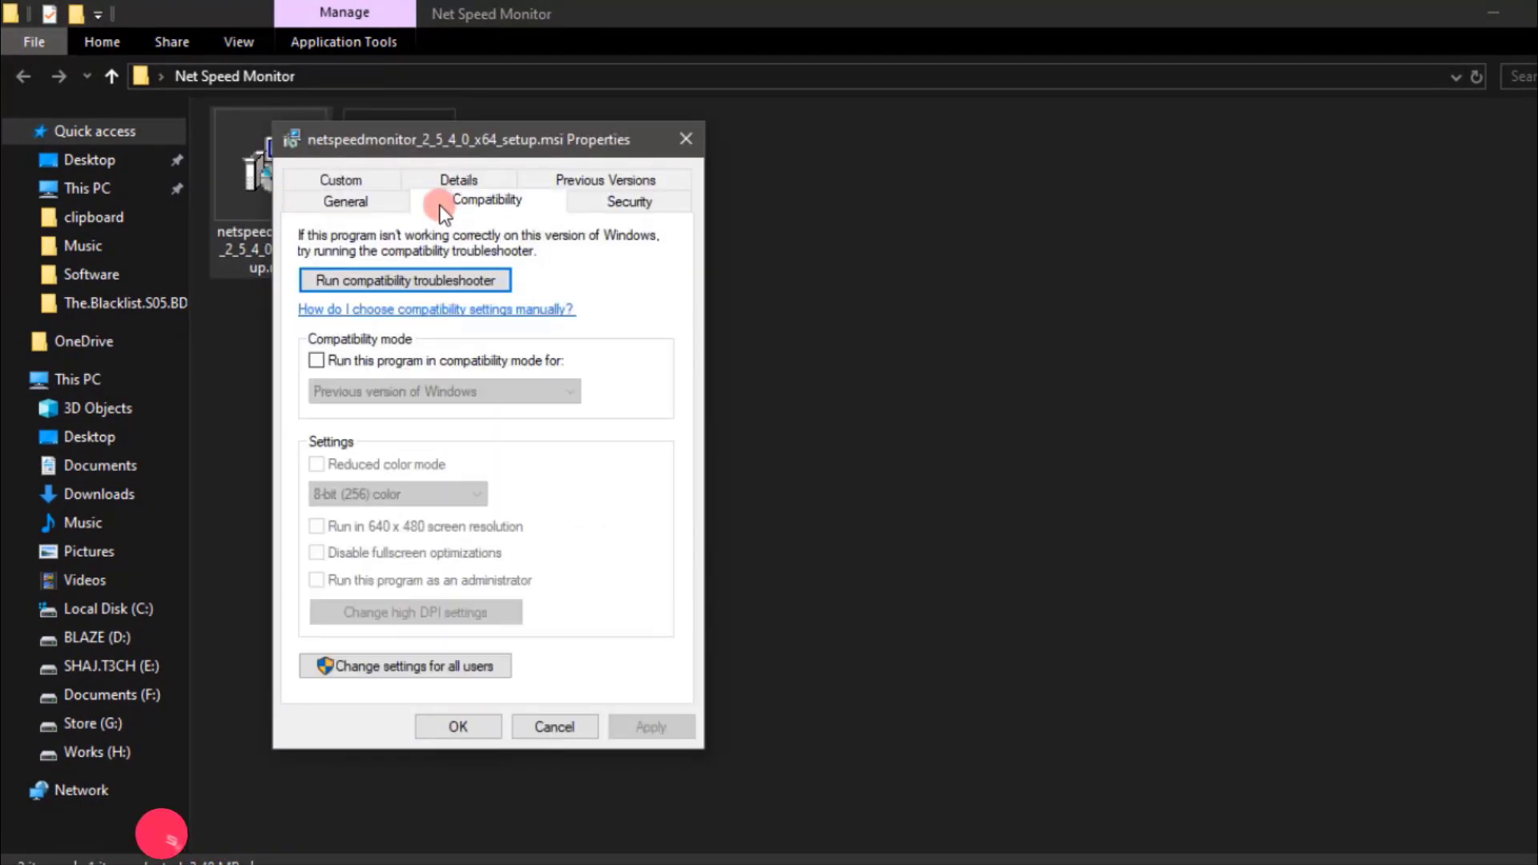
{"action": "left_click", "coordinate": [315, 362]}
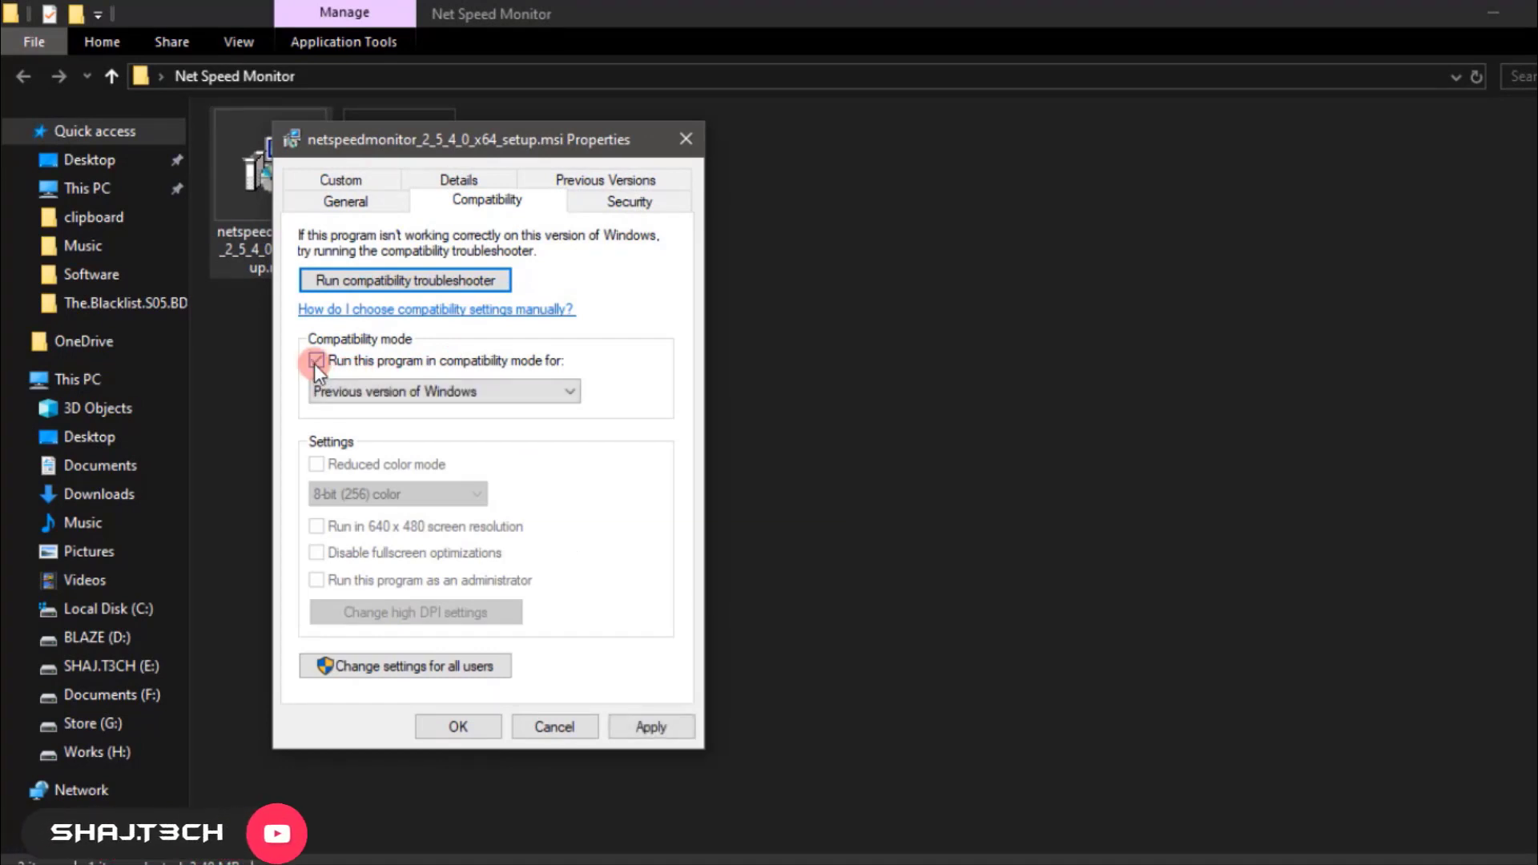
{"action": "left_click", "coordinate": [671, 726]}
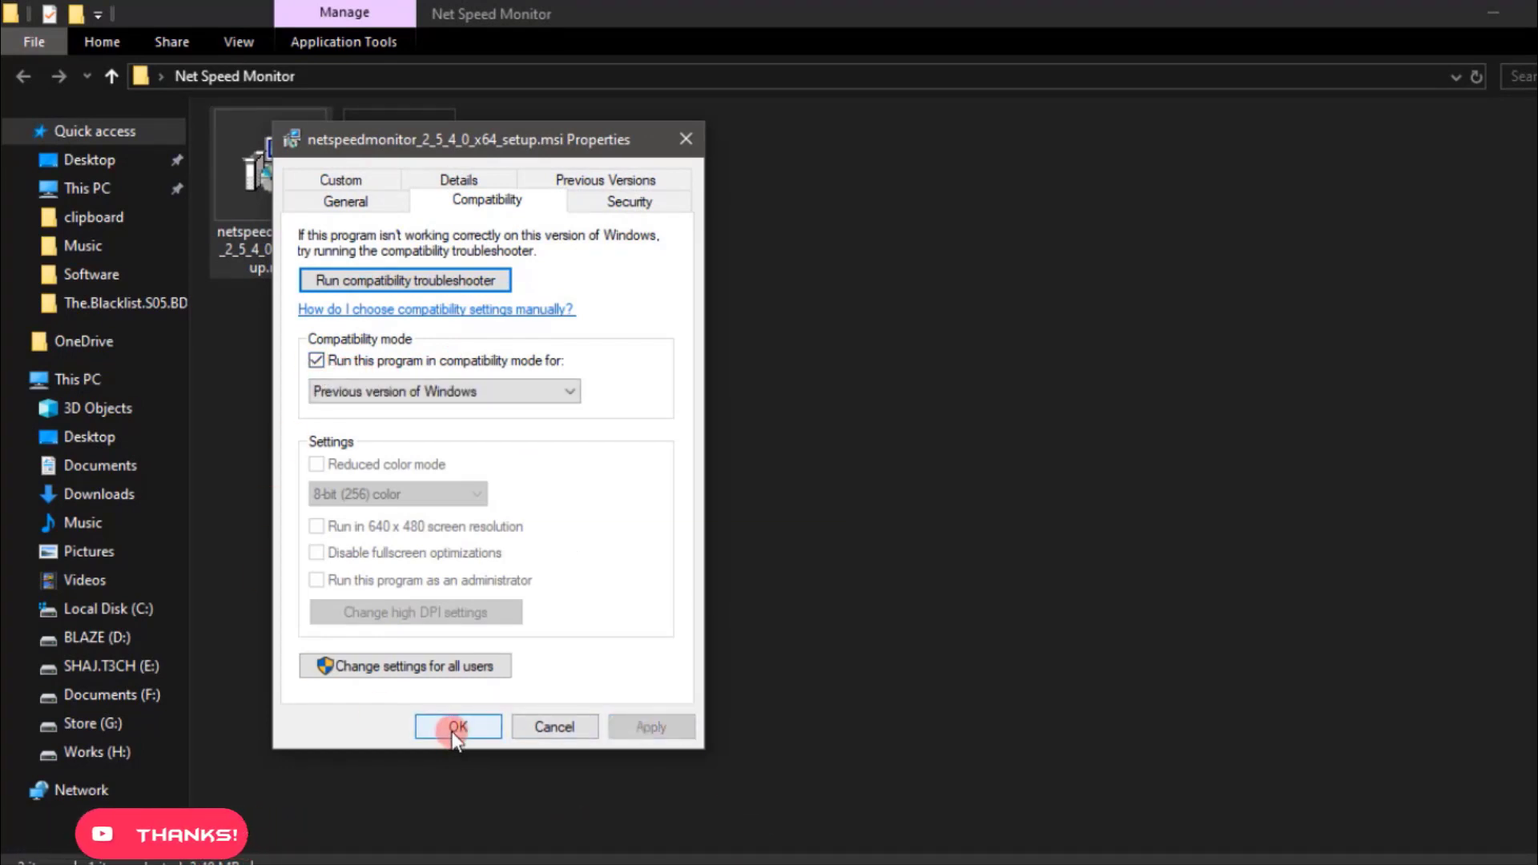
{"action": "left_click", "coordinate": [450, 725]}
Step: Install NetSpeedMonitor 2.5.4.0 x64 with its setup wizard, accepting the license agreement, and finish the setup
{"action": "double_click", "coordinate": [294, 205]}
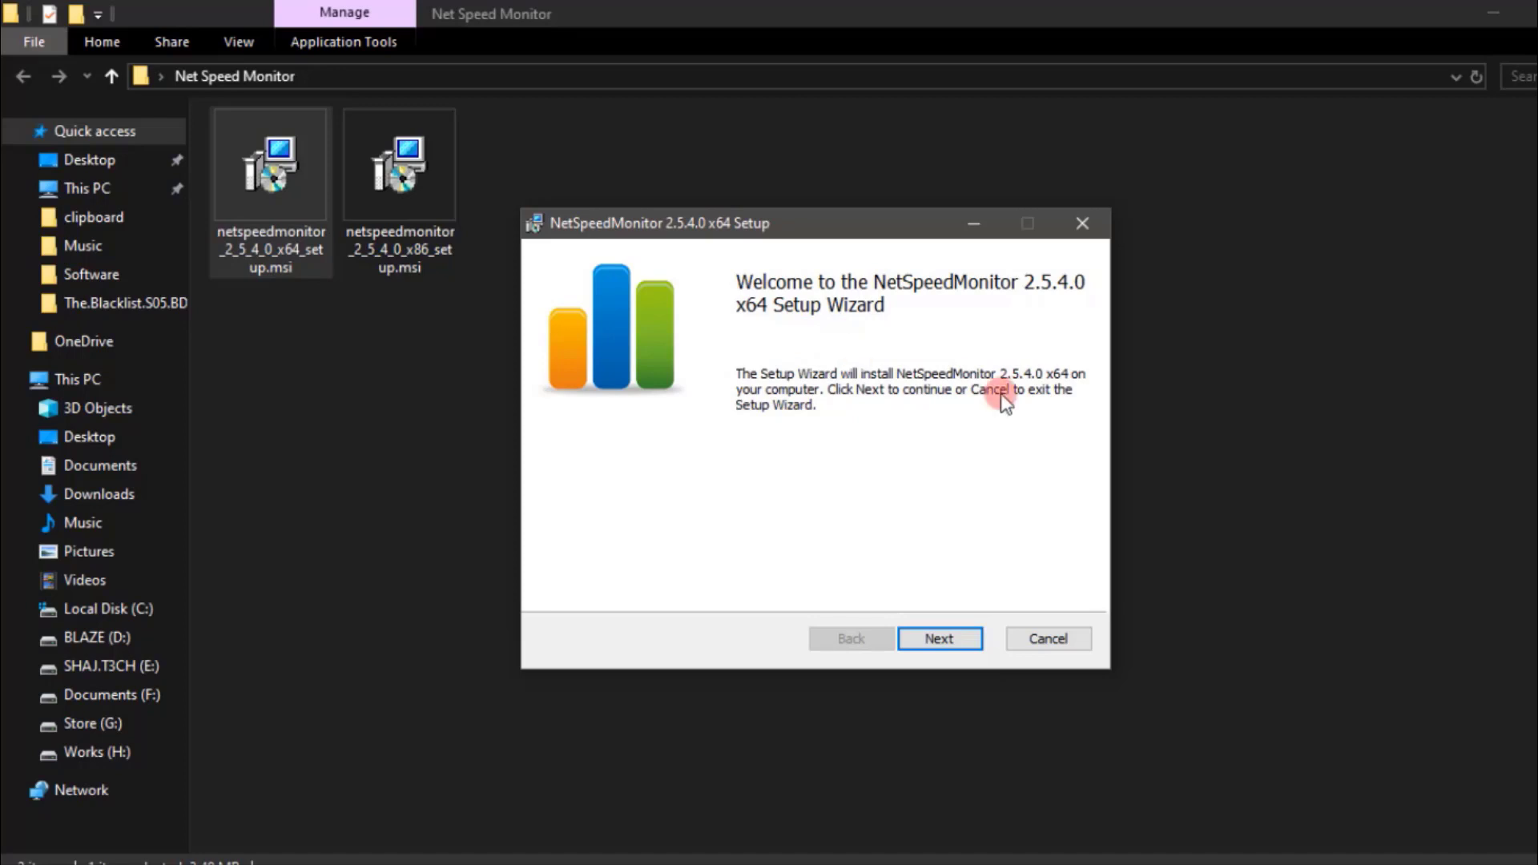
{"action": "left_click", "coordinate": [945, 638]}
{"action": "left_click", "coordinate": [953, 637]}
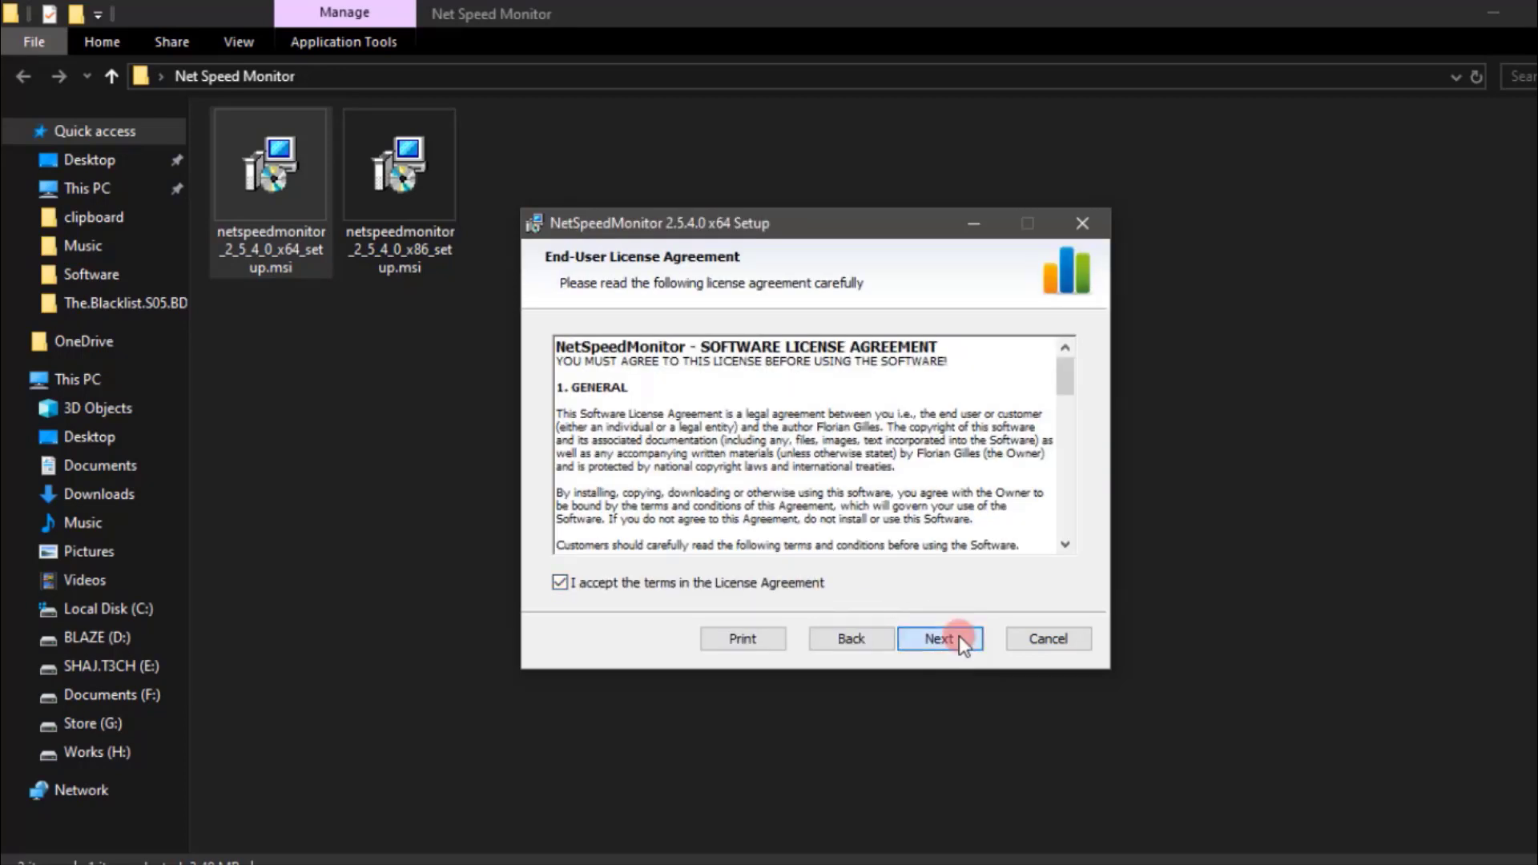
{"action": "left_click", "coordinate": [958, 636]}
{"action": "left_click", "coordinate": [959, 636]}
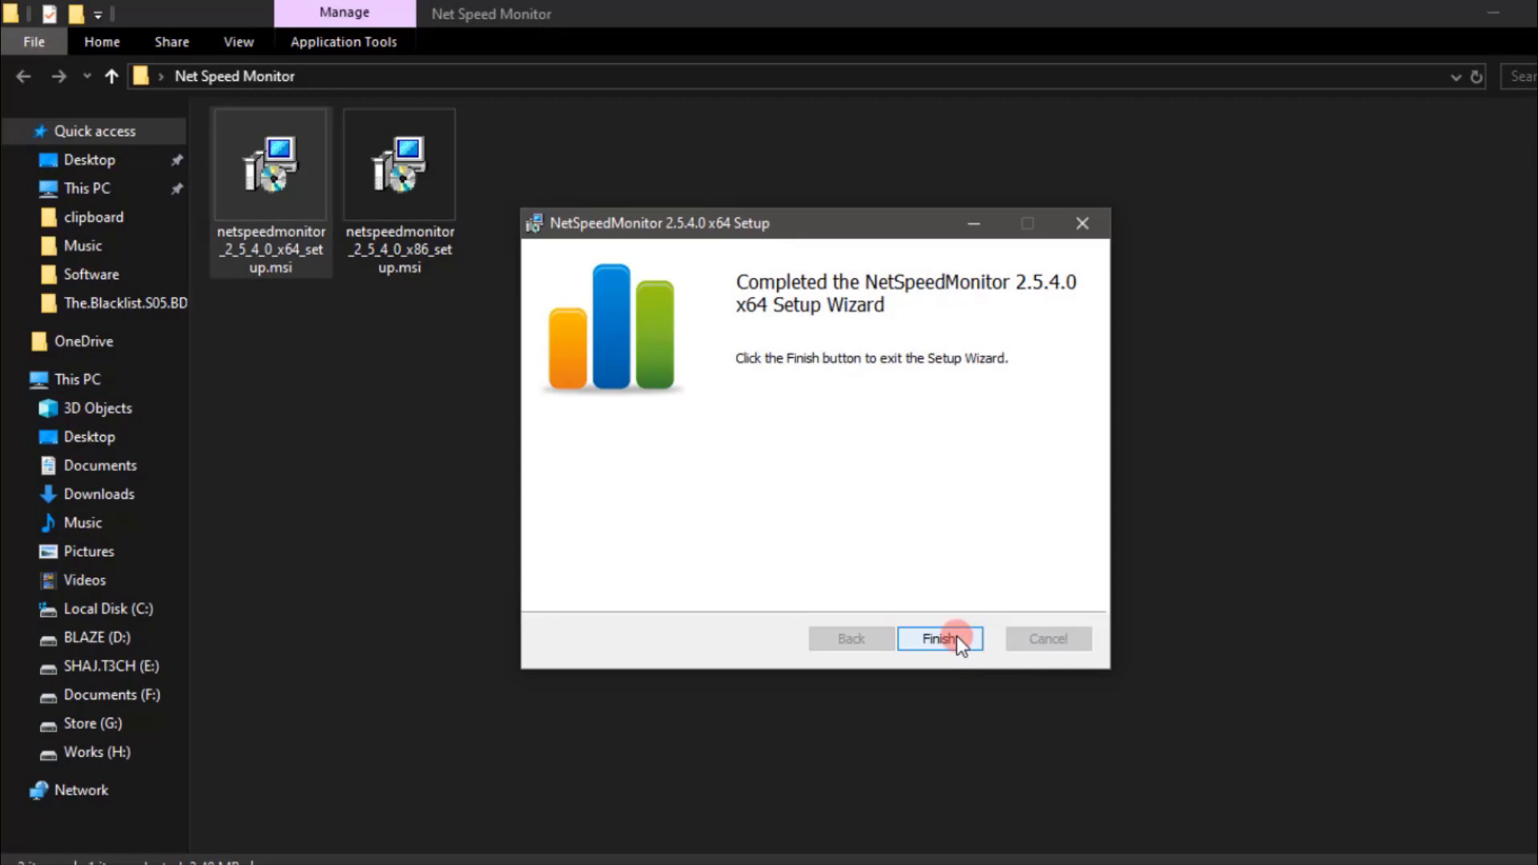
{"action": "left_click", "coordinate": [955, 638]}
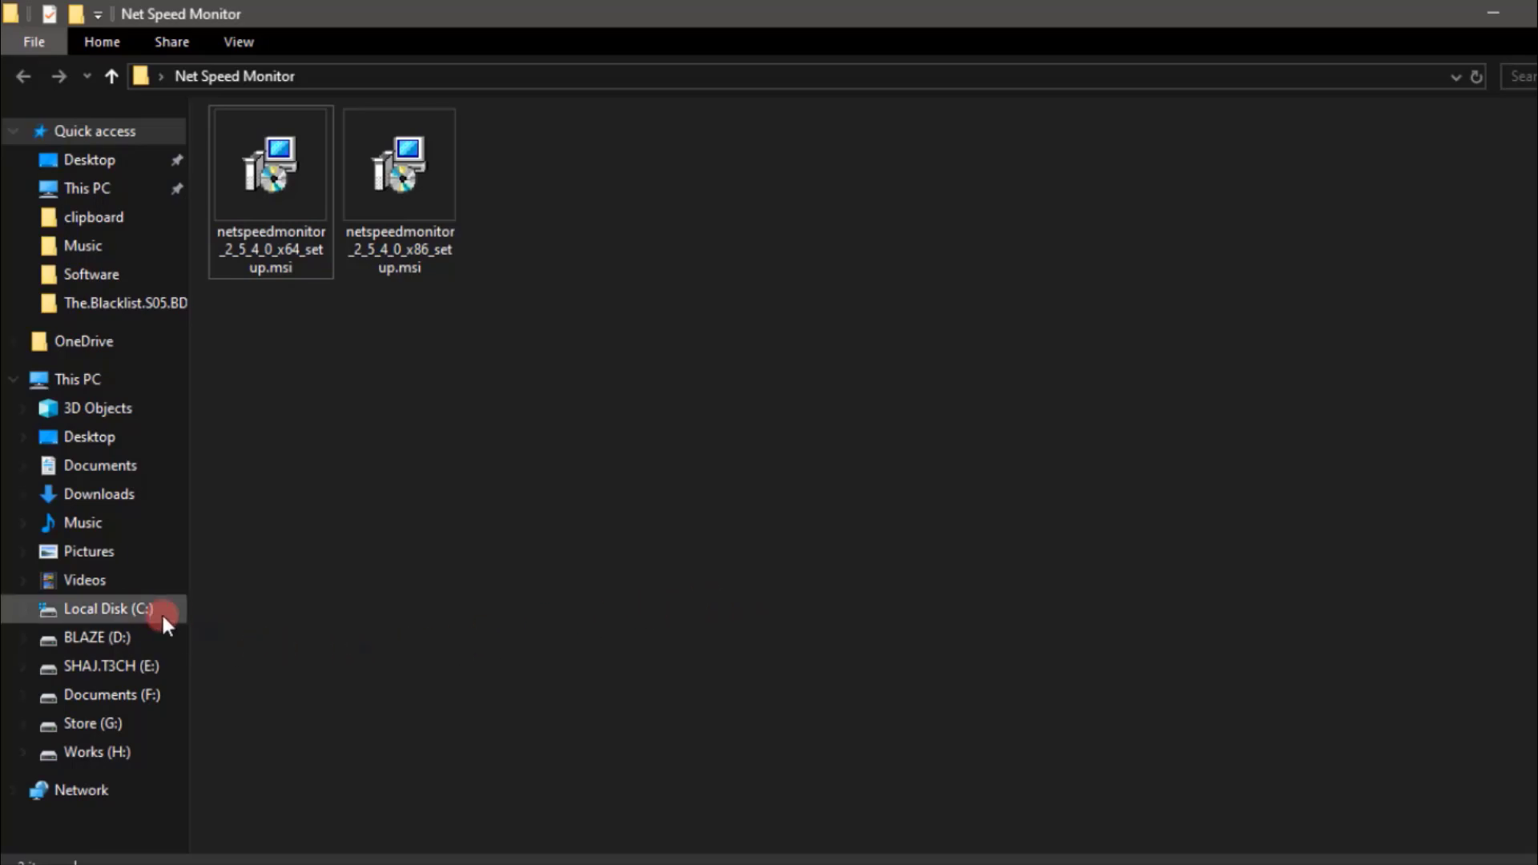
Step: Launch nsmc.exe from the NetSpeedMonitor folder in Program Files on Local Disk (C:)
{"action": "left_click", "coordinate": [94, 616]}
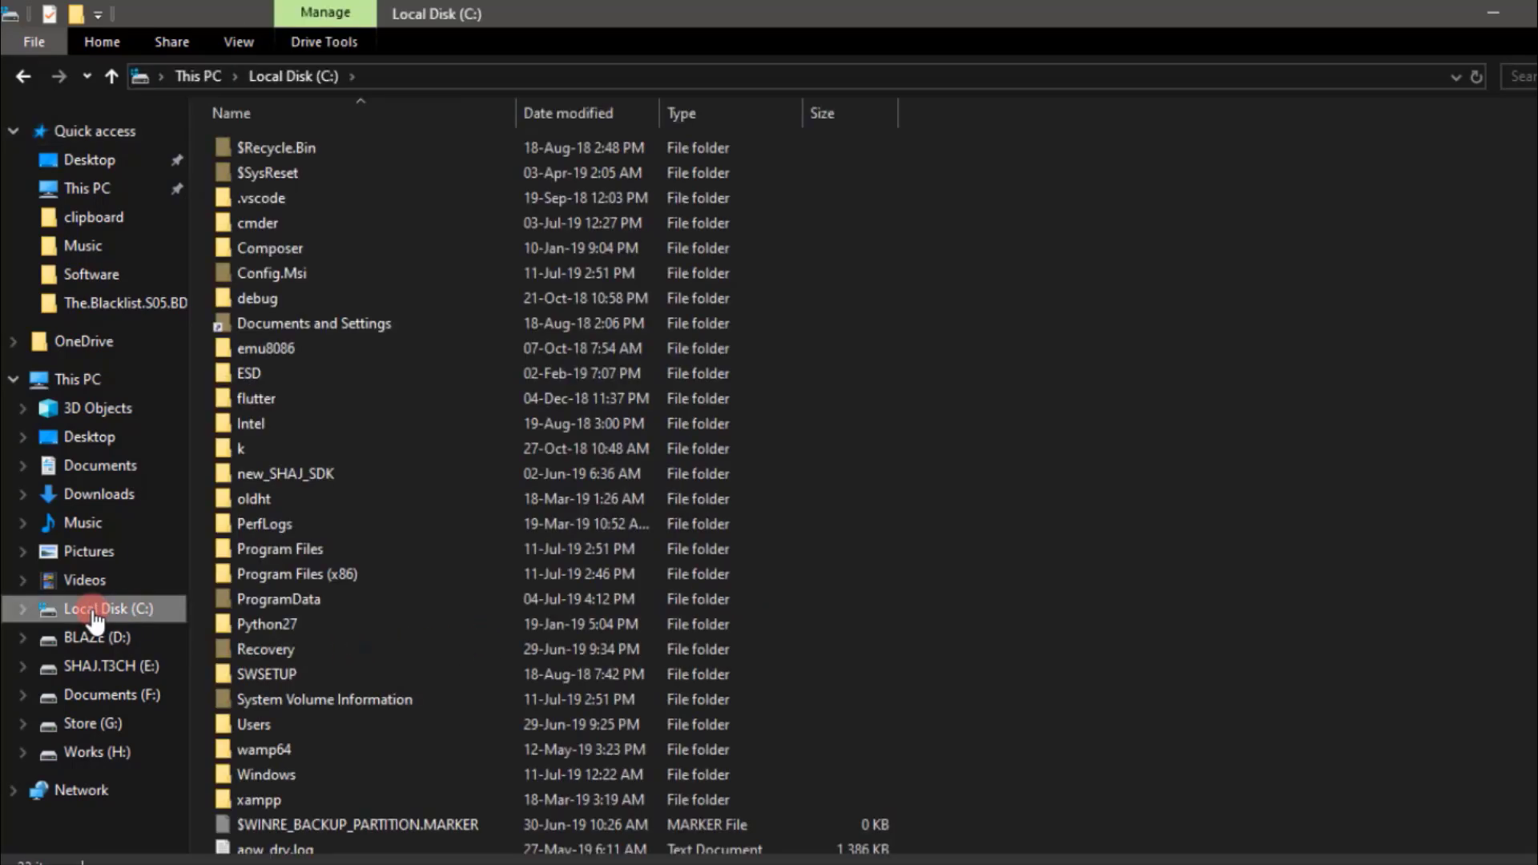
{"action": "double_click", "coordinate": [274, 544]}
{"action": "scroll", "coordinate": [273, 550], "scroll_direction": "down", "scroll_amount": 5}
{"action": "scroll", "coordinate": [274, 549], "scroll_direction": "down", "scroll_amount": 4}
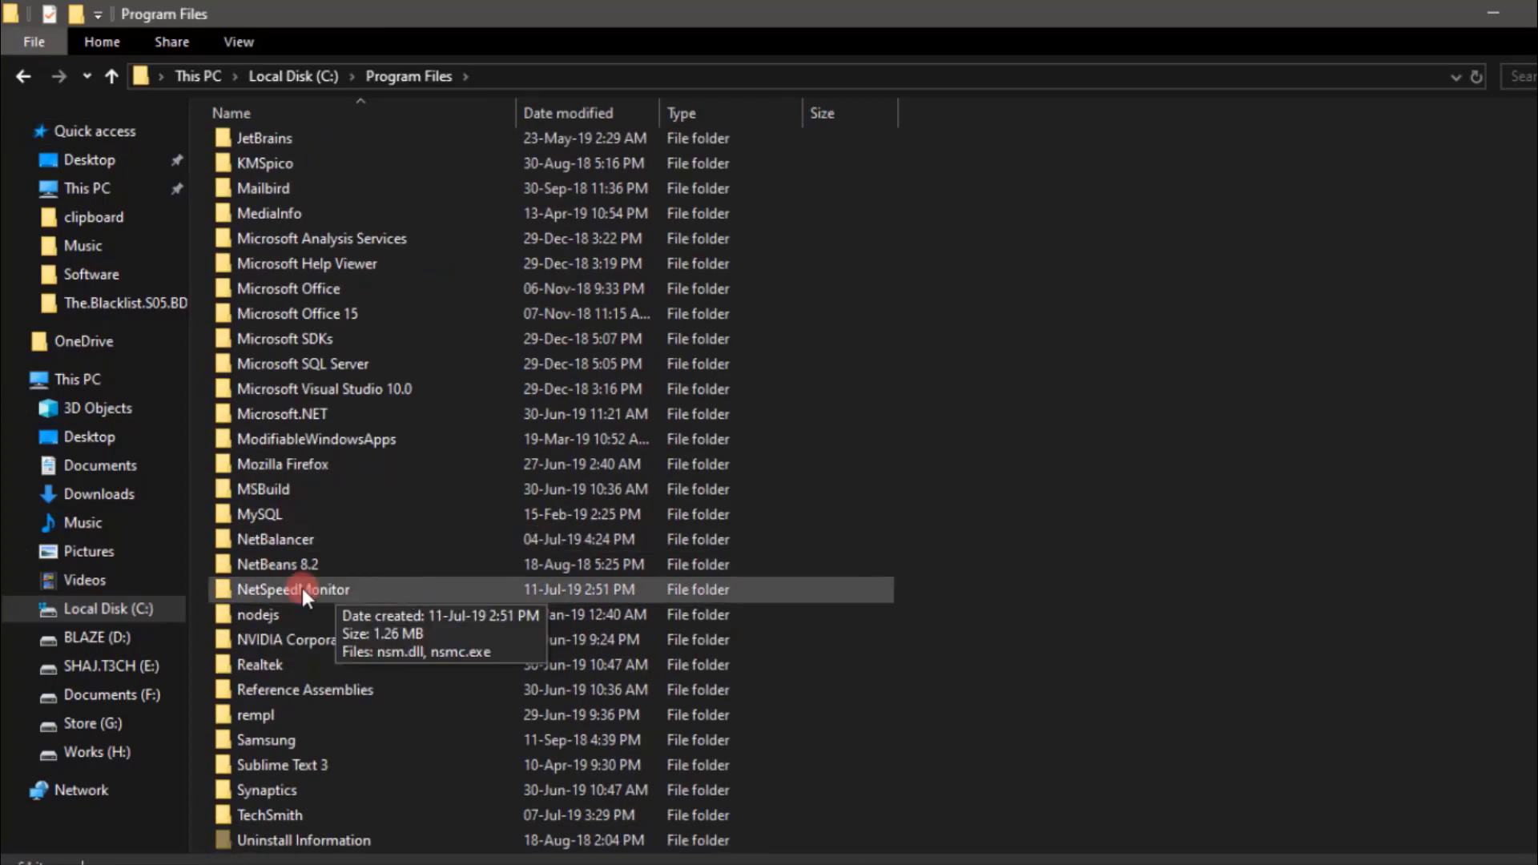
{"action": "double_click", "coordinate": [411, 594]}
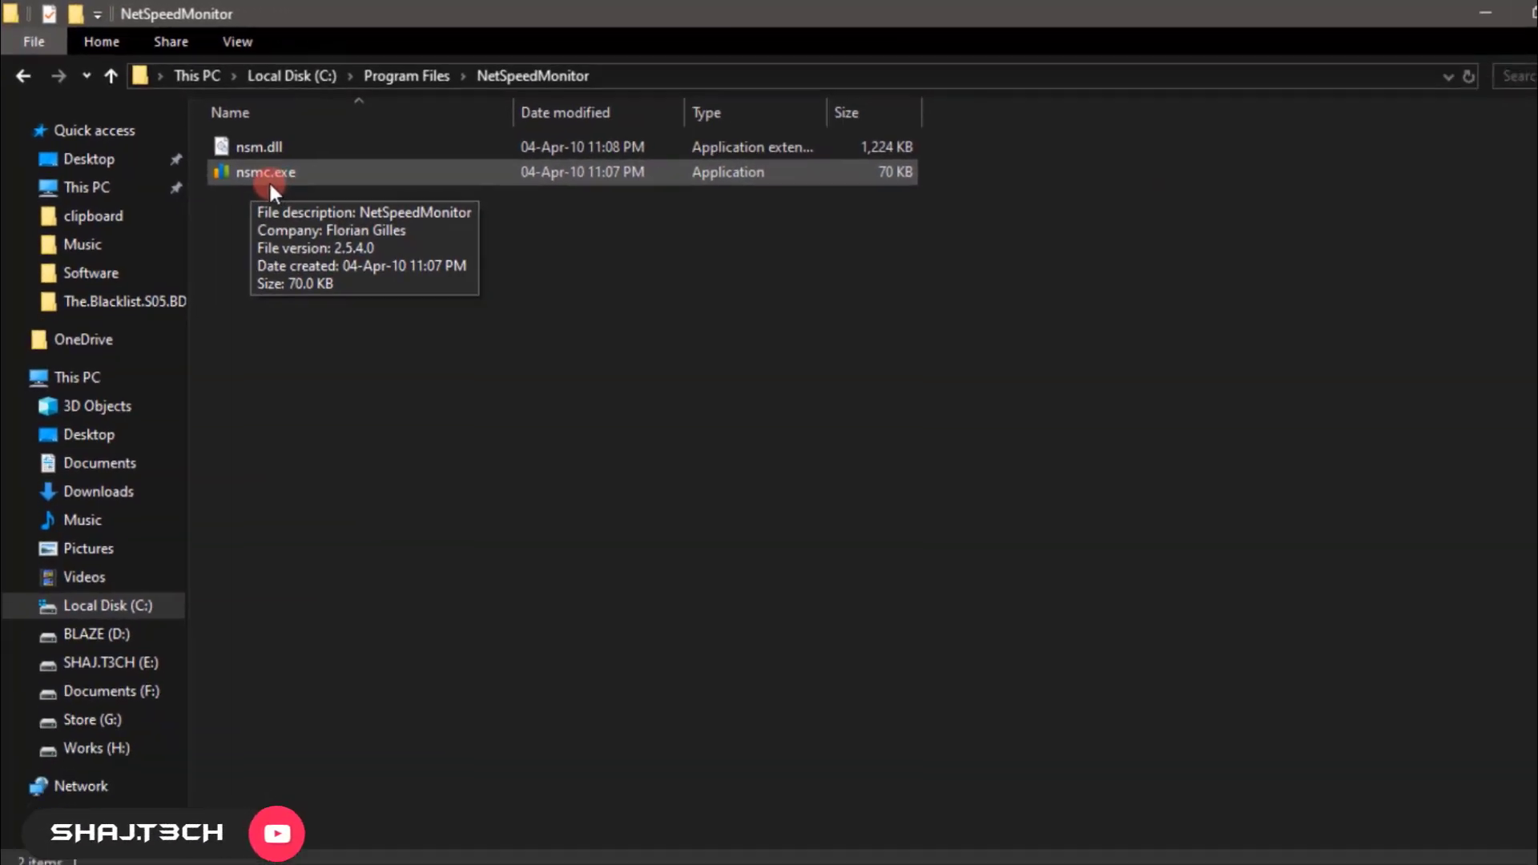
{"action": "double_click", "coordinate": [266, 178]}
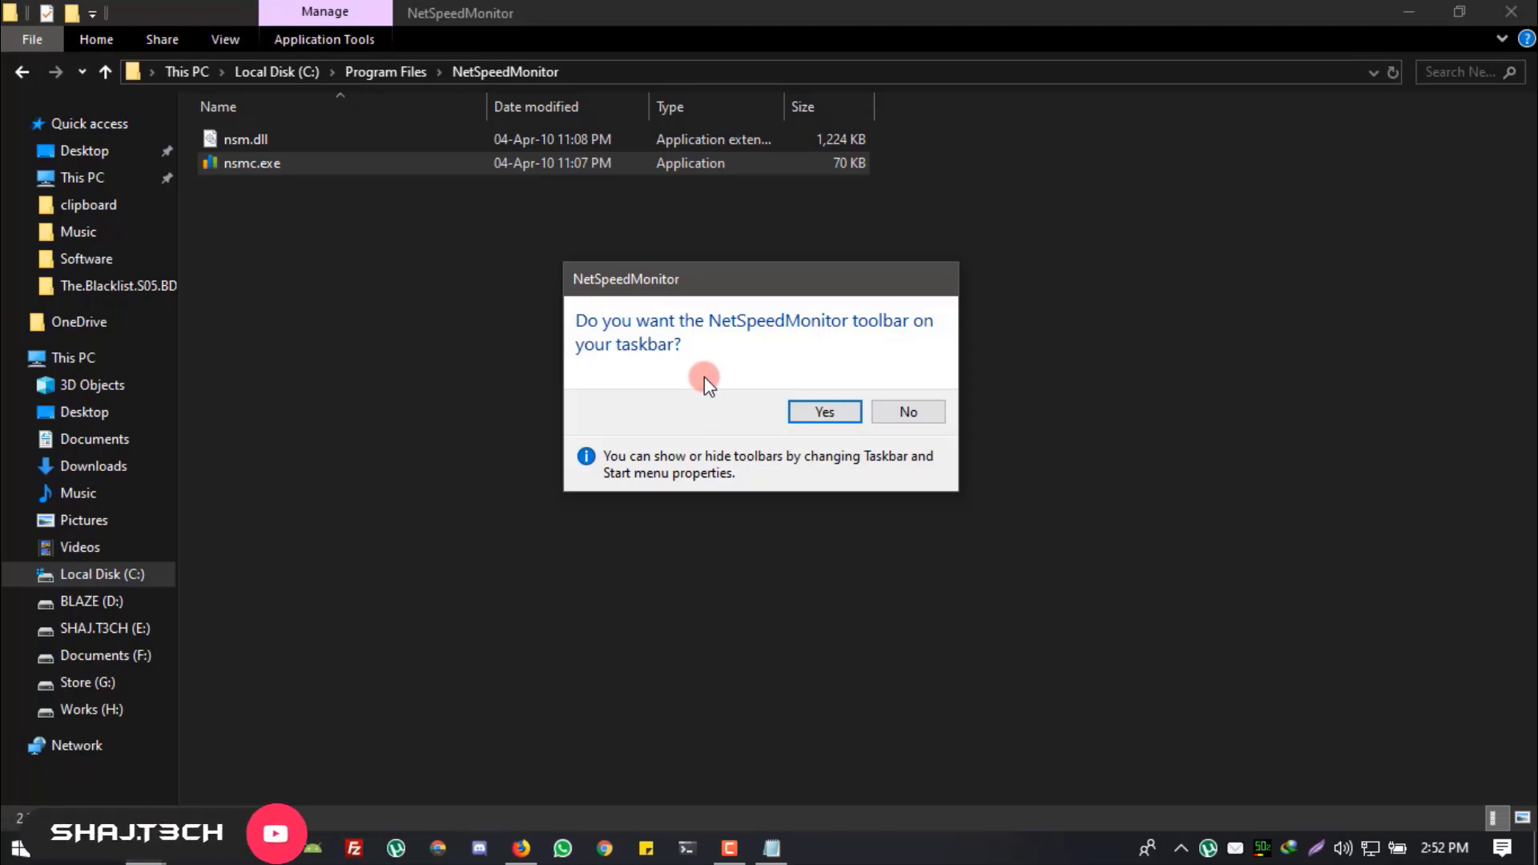
Step: Allow the NetSpeedMonitor toolbar on the taskbar and save the welcome settings with English, the Realtek PCIe GbE Family Controller and traffic logging
{"action": "left_click", "coordinate": [807, 410]}
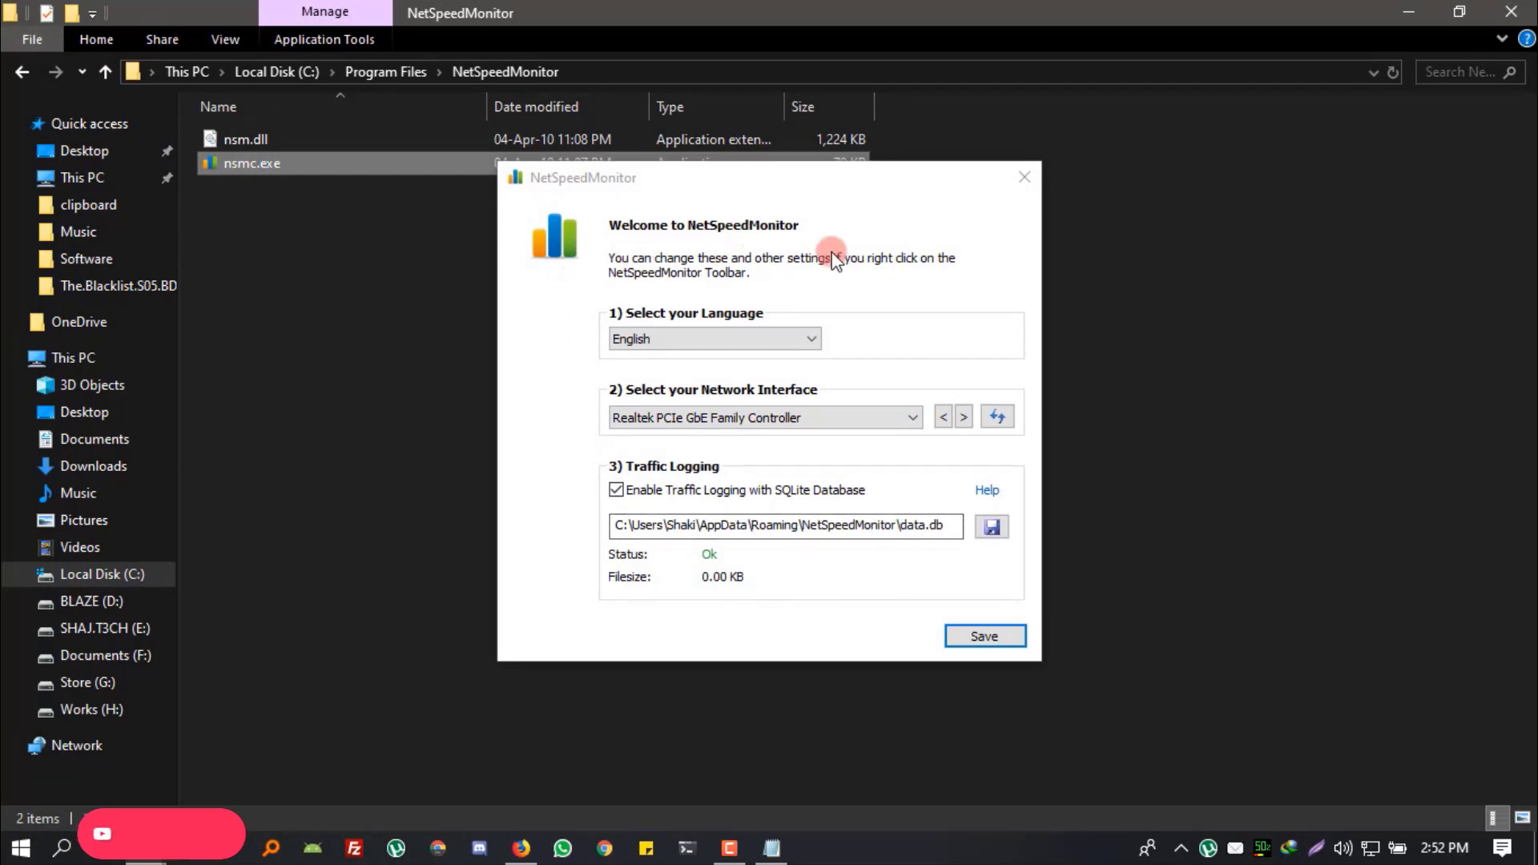
{"action": "left_click", "coordinate": [977, 633]}
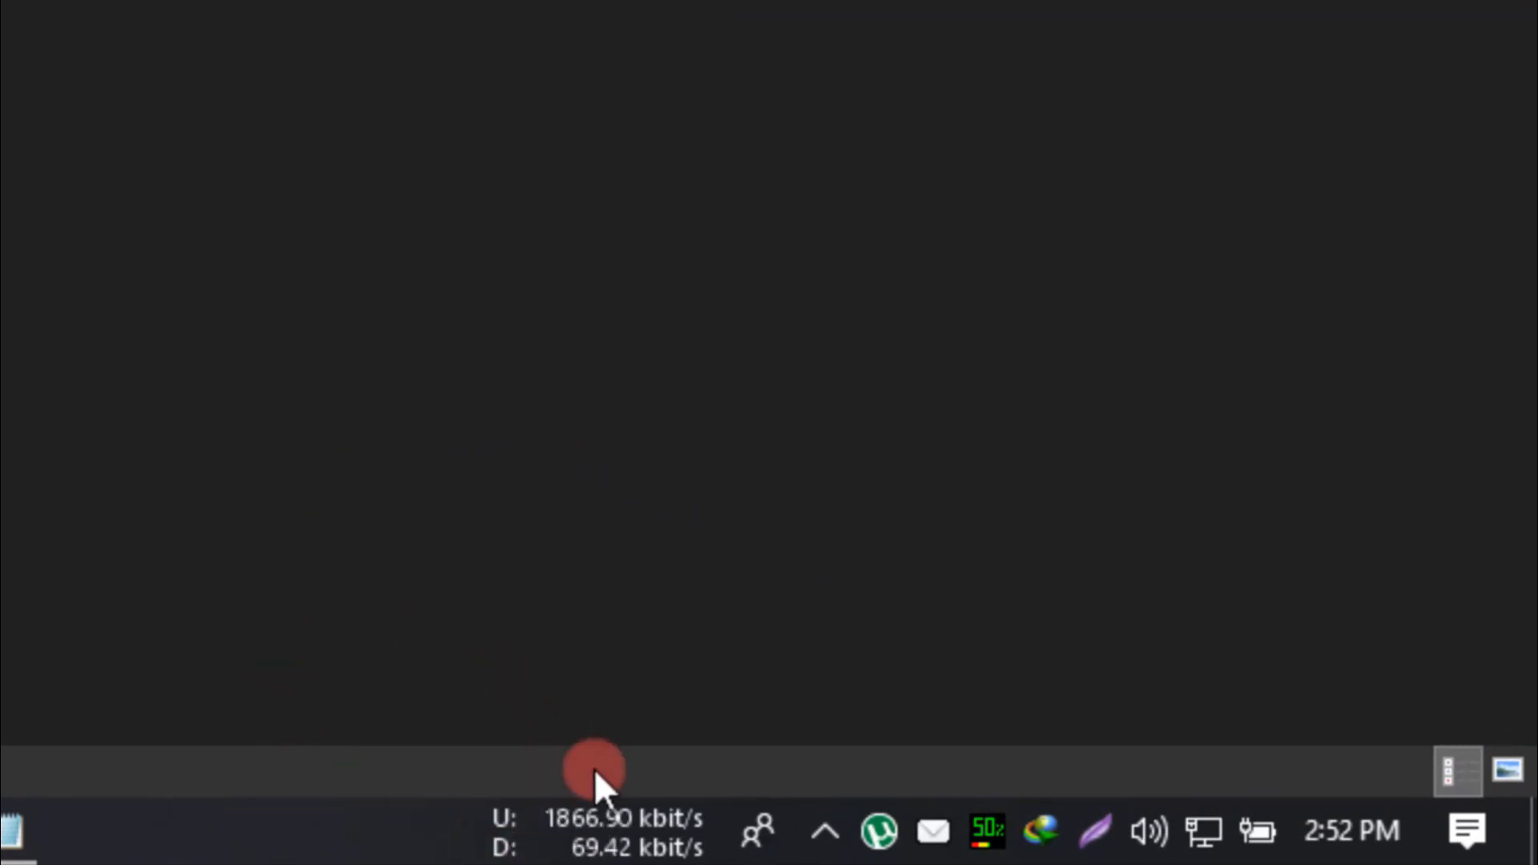
{"action": "mouse_move", "coordinate": [633, 843]}
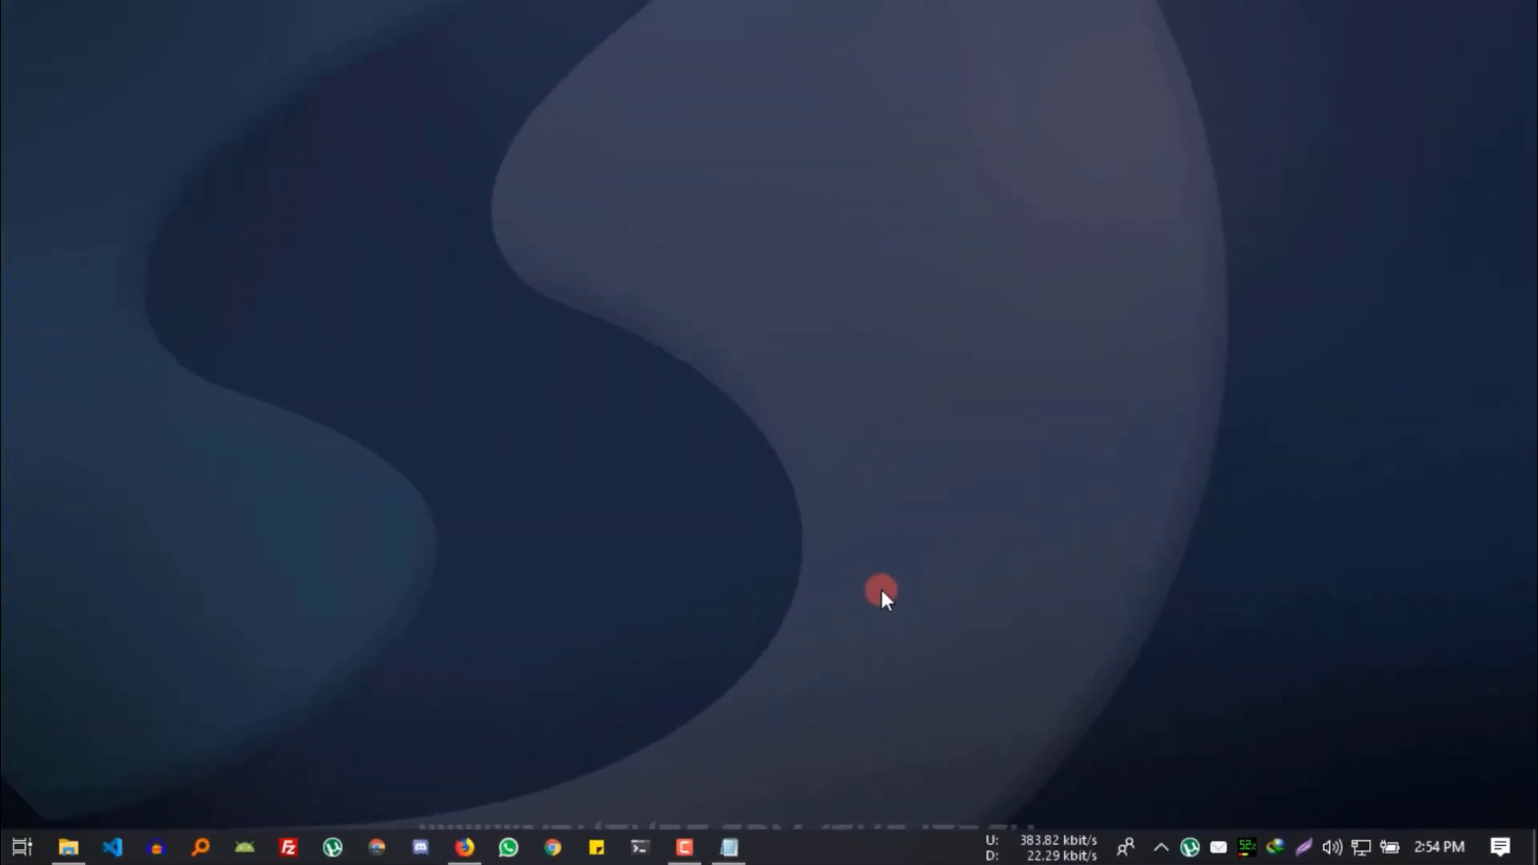
Step: Review the daily sent and received data traffic in NetSpeedMonitor and close its window
{"action": "right_click", "coordinate": [1044, 855]}
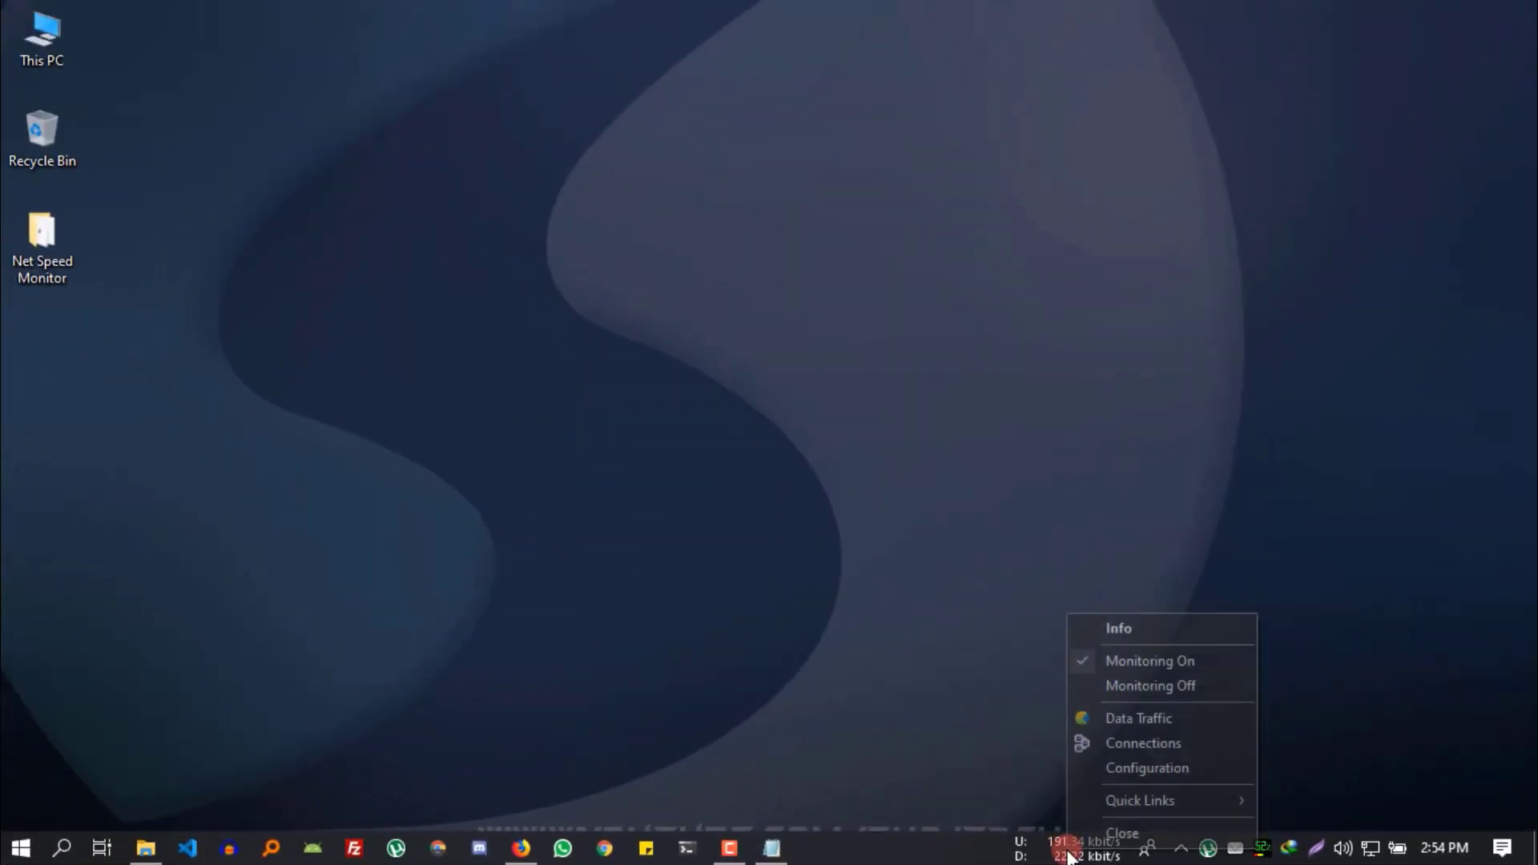
{"action": "left_click", "coordinate": [1139, 713]}
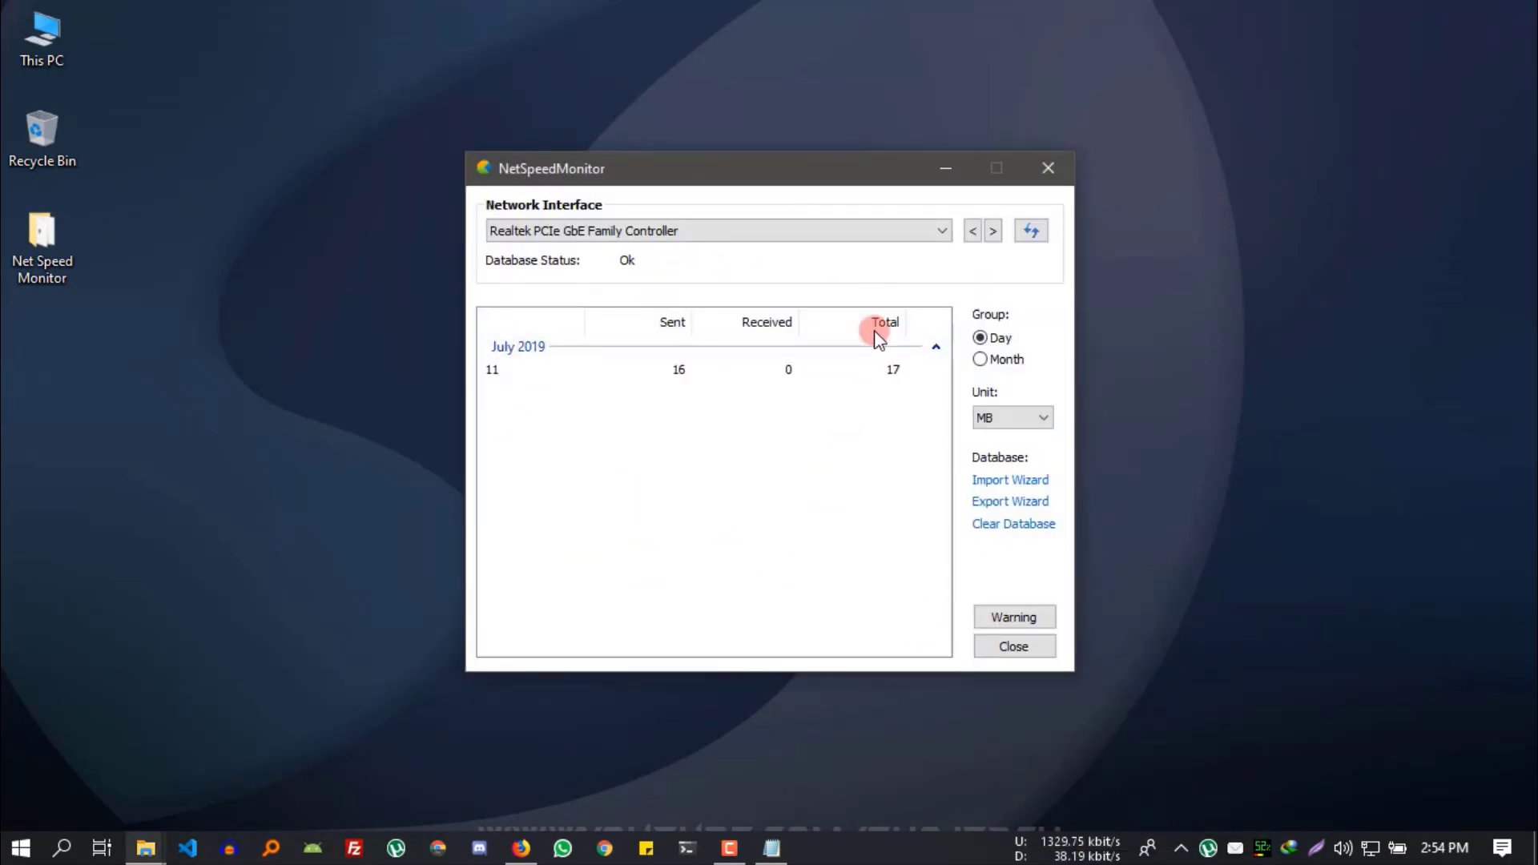
{"action": "left_click", "coordinate": [1047, 167]}
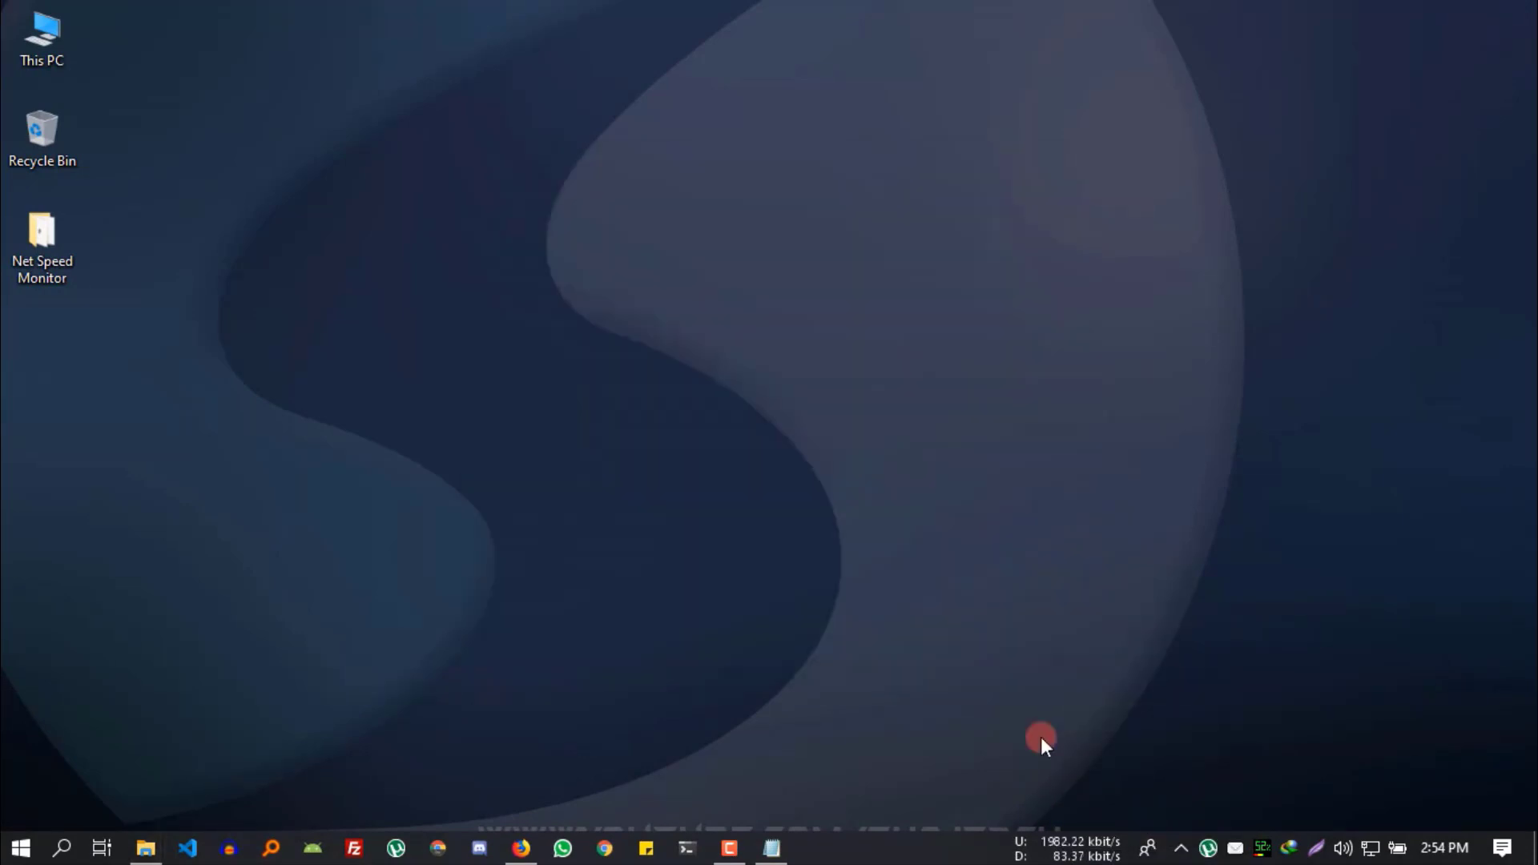
Step: Examine the processes in NetSpeedMonitor's list of network connections and close the list
{"action": "right_click", "coordinate": [1048, 840]}
{"action": "left_click", "coordinate": [1087, 746]}
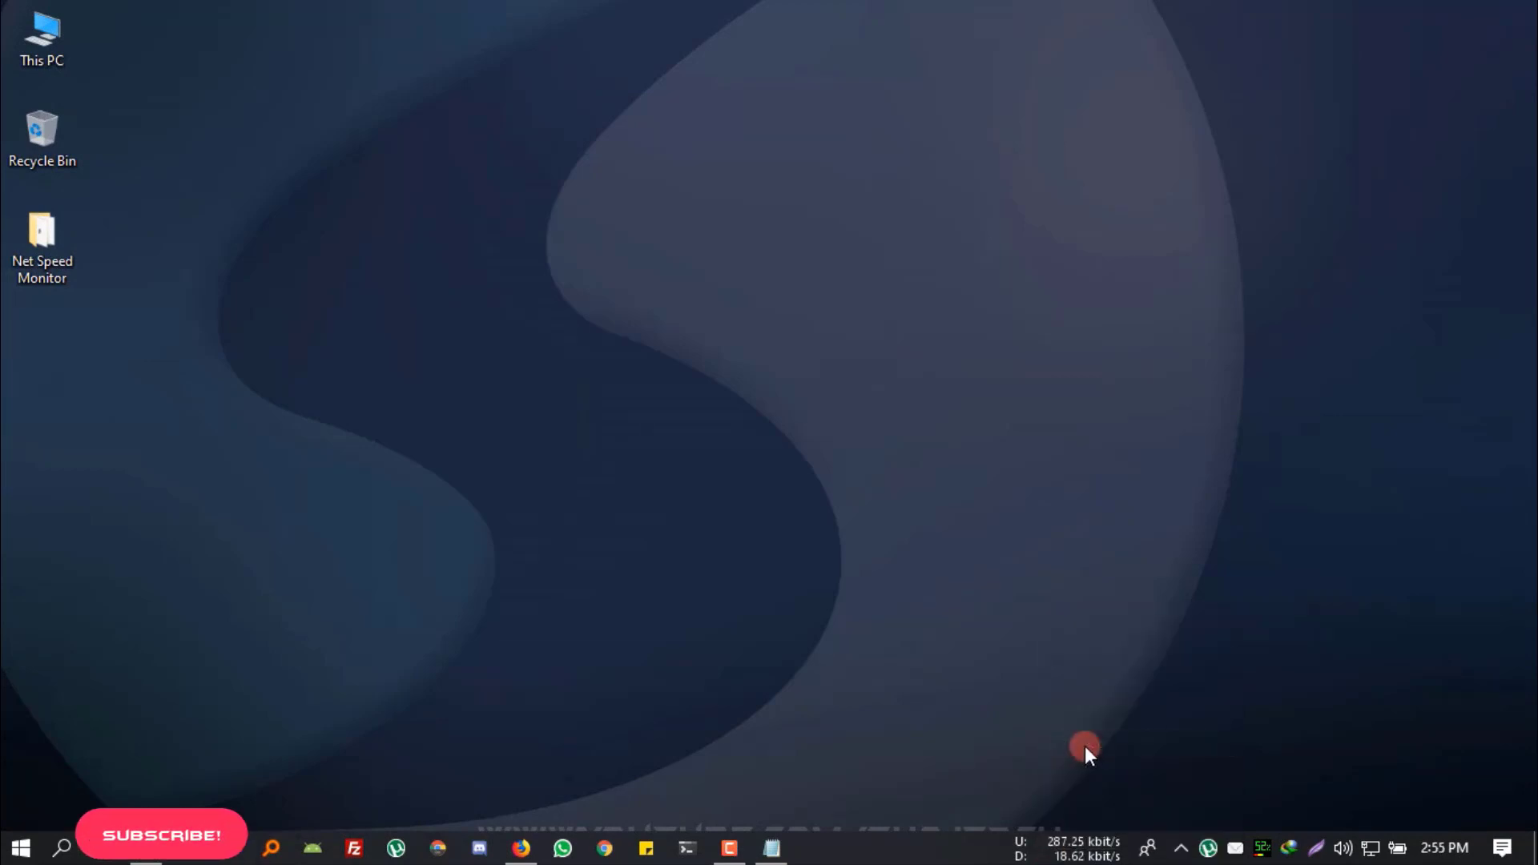
{"action": "scroll", "coordinate": [541, 420], "scroll_direction": "down", "scroll_amount": 4}
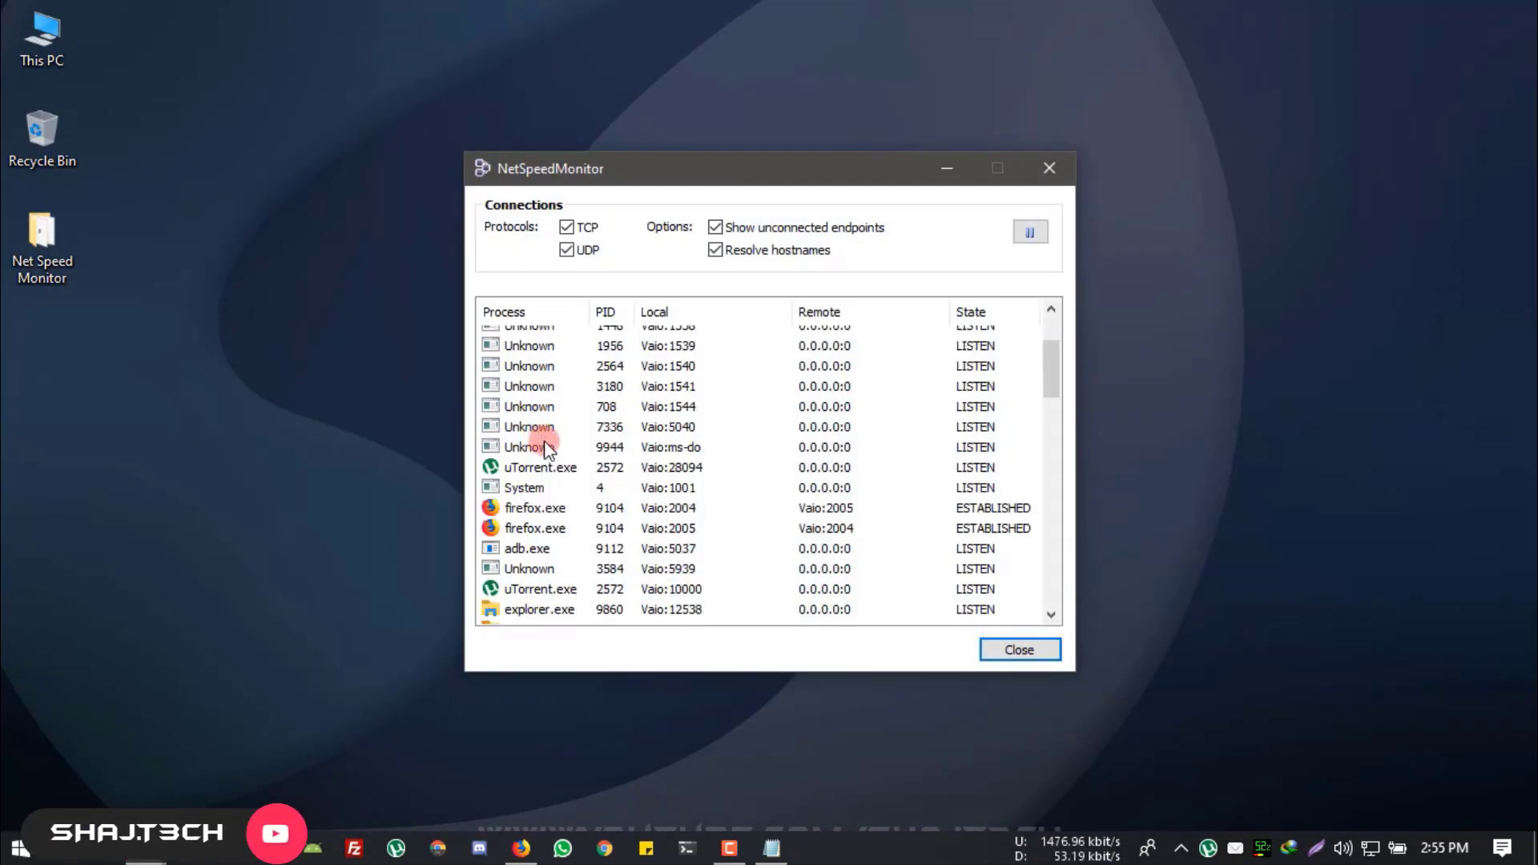
{"action": "left_click", "coordinate": [1035, 168]}
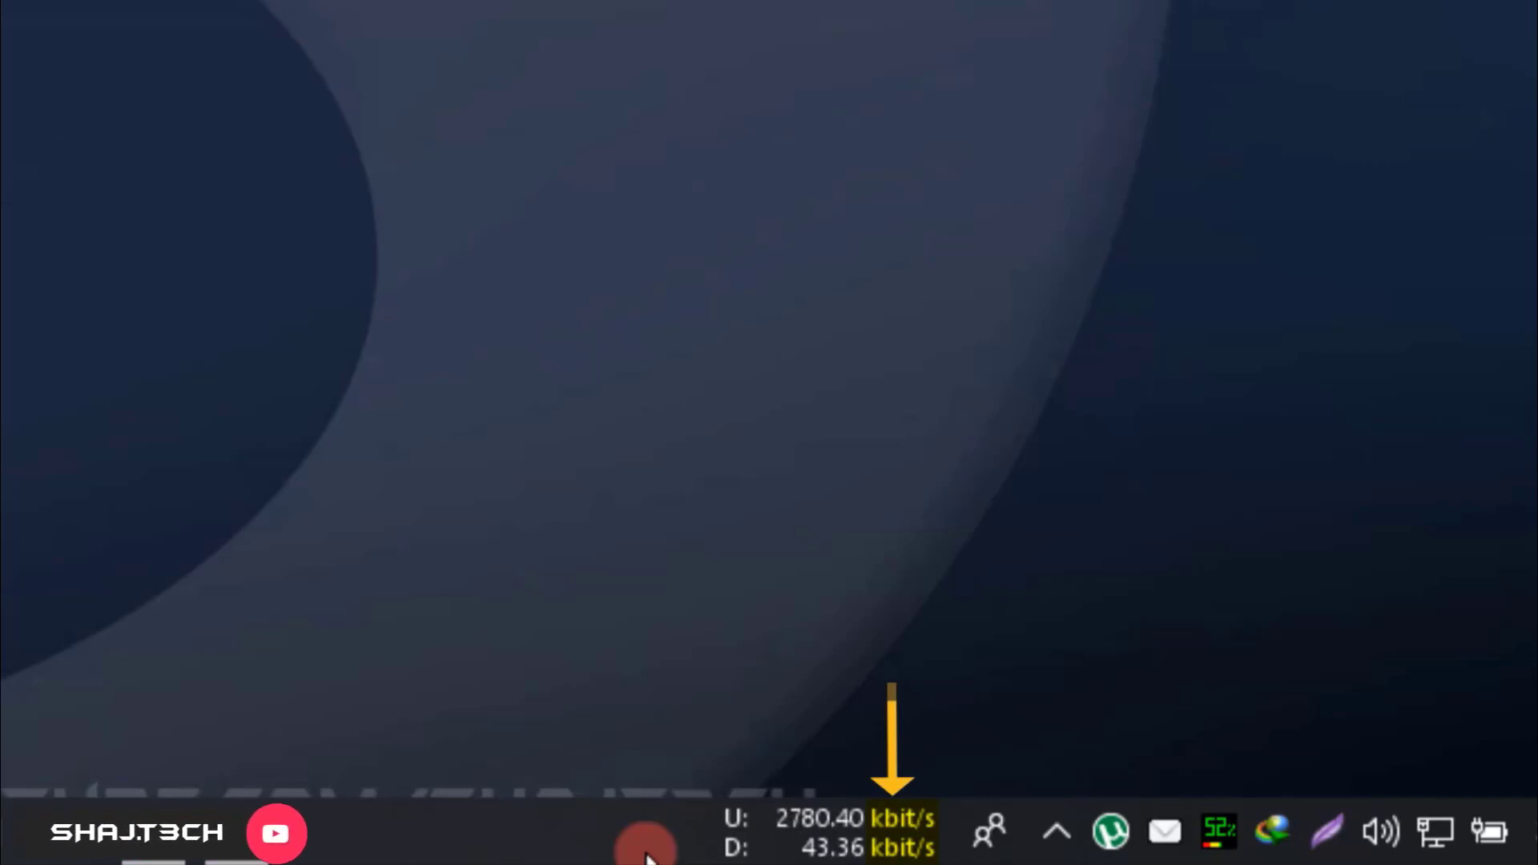
Step: Set the bitrate unit in the NetSpeedMonitor configuration to Mbit/s and confirm
{"action": "right_click", "coordinate": [813, 843]}
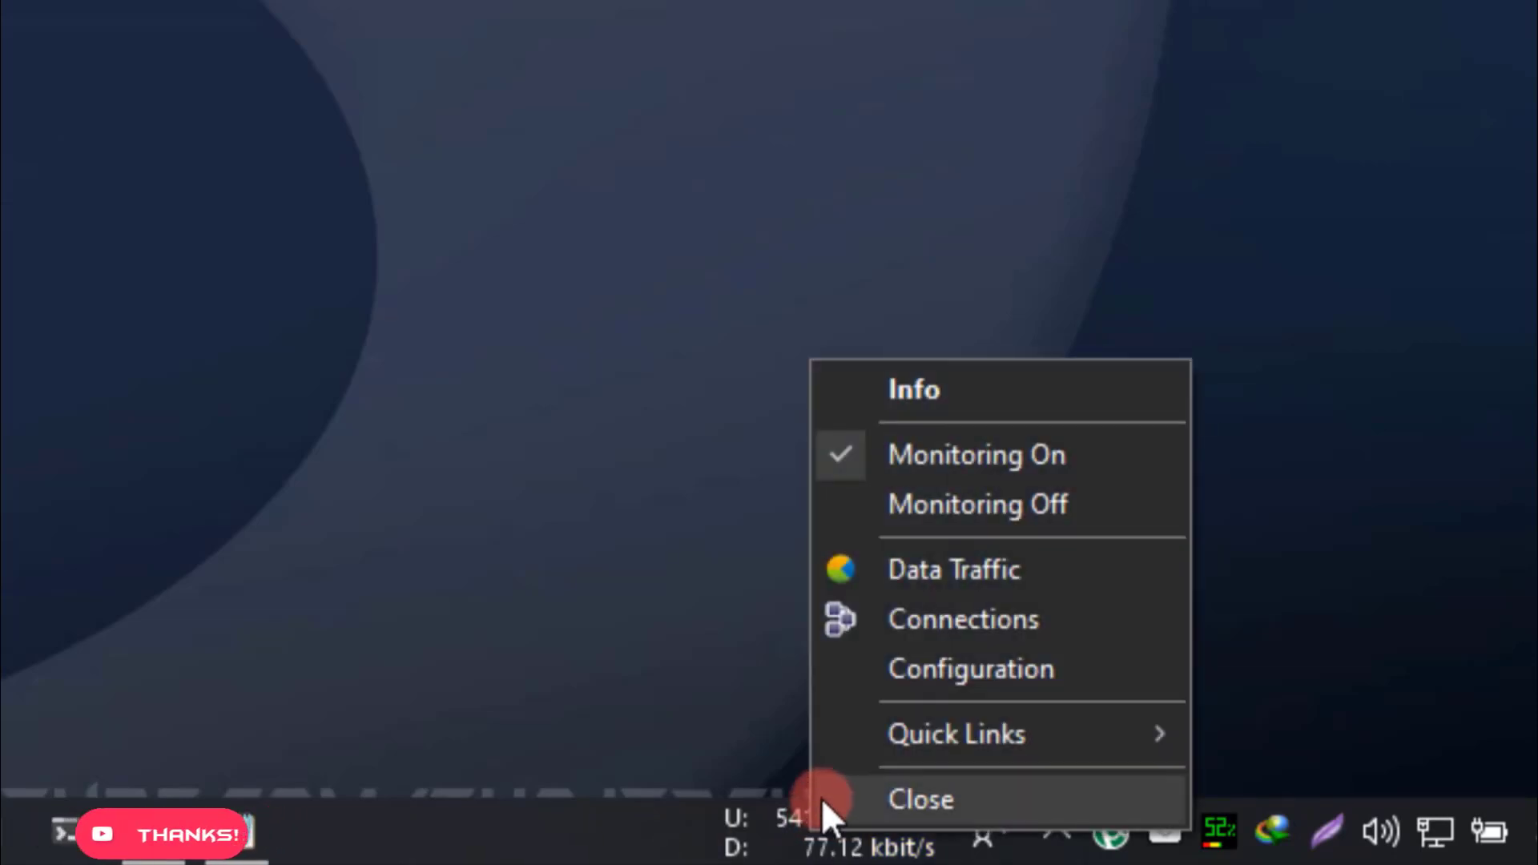
{"action": "left_click", "coordinate": [849, 690]}
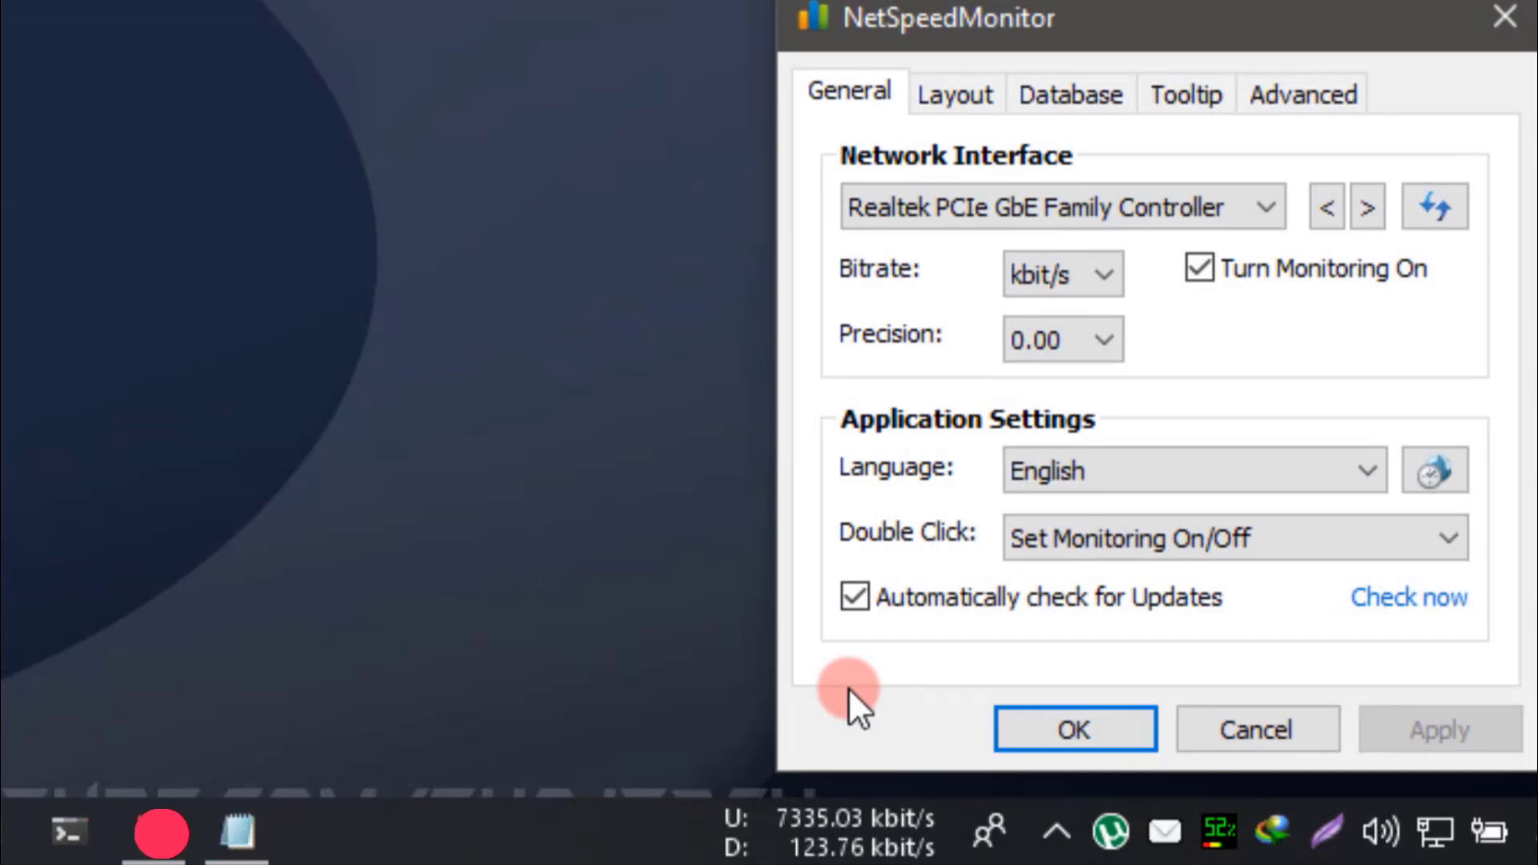
{"action": "scroll", "coordinate": [1026, 275], "scroll_direction": "down", "scroll_amount": 4}
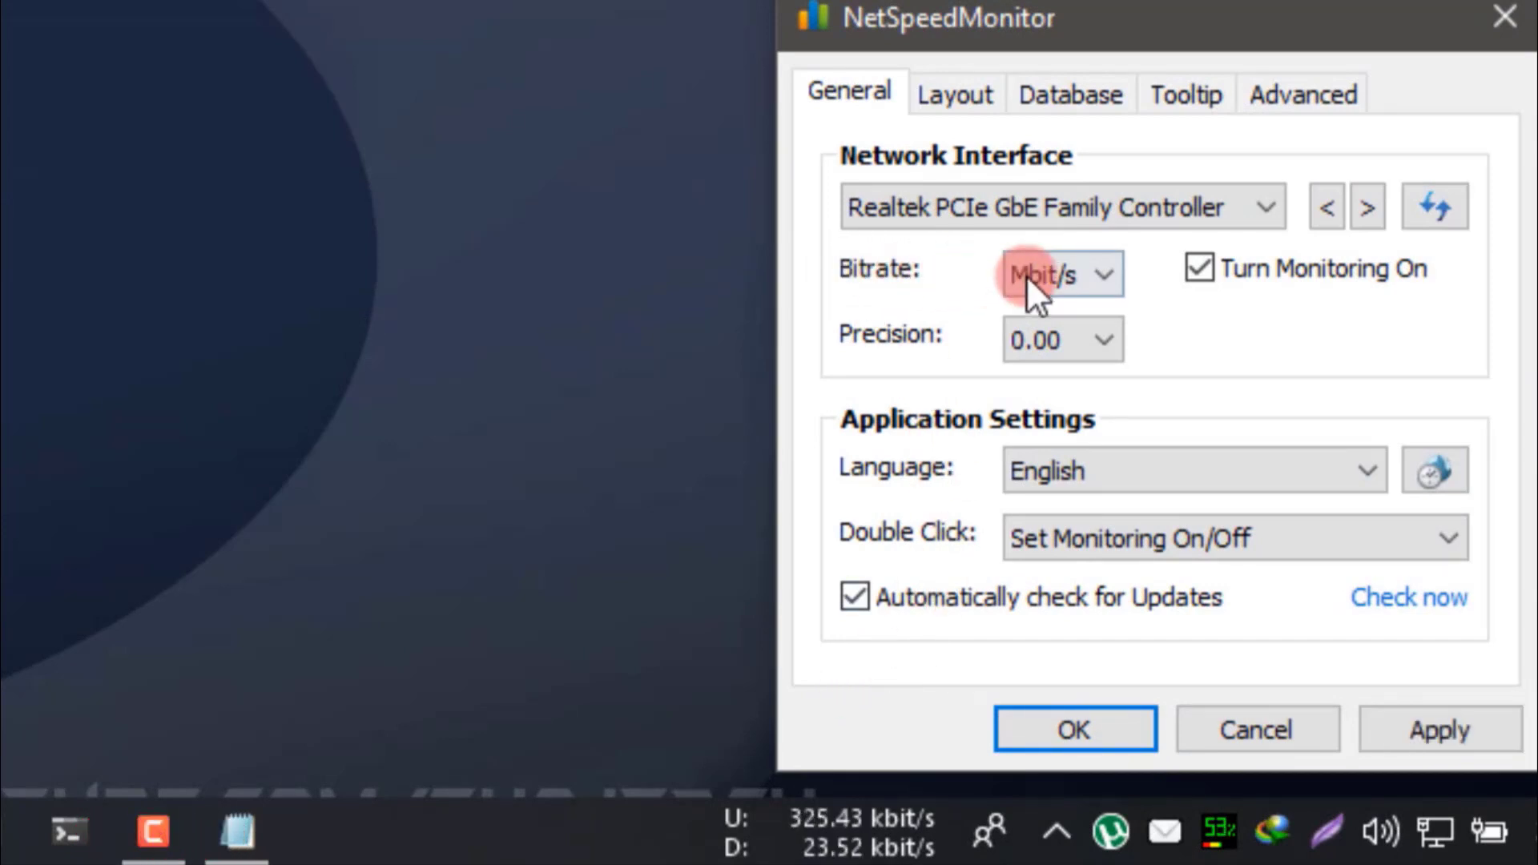
{"action": "left_click", "coordinate": [1026, 275]}
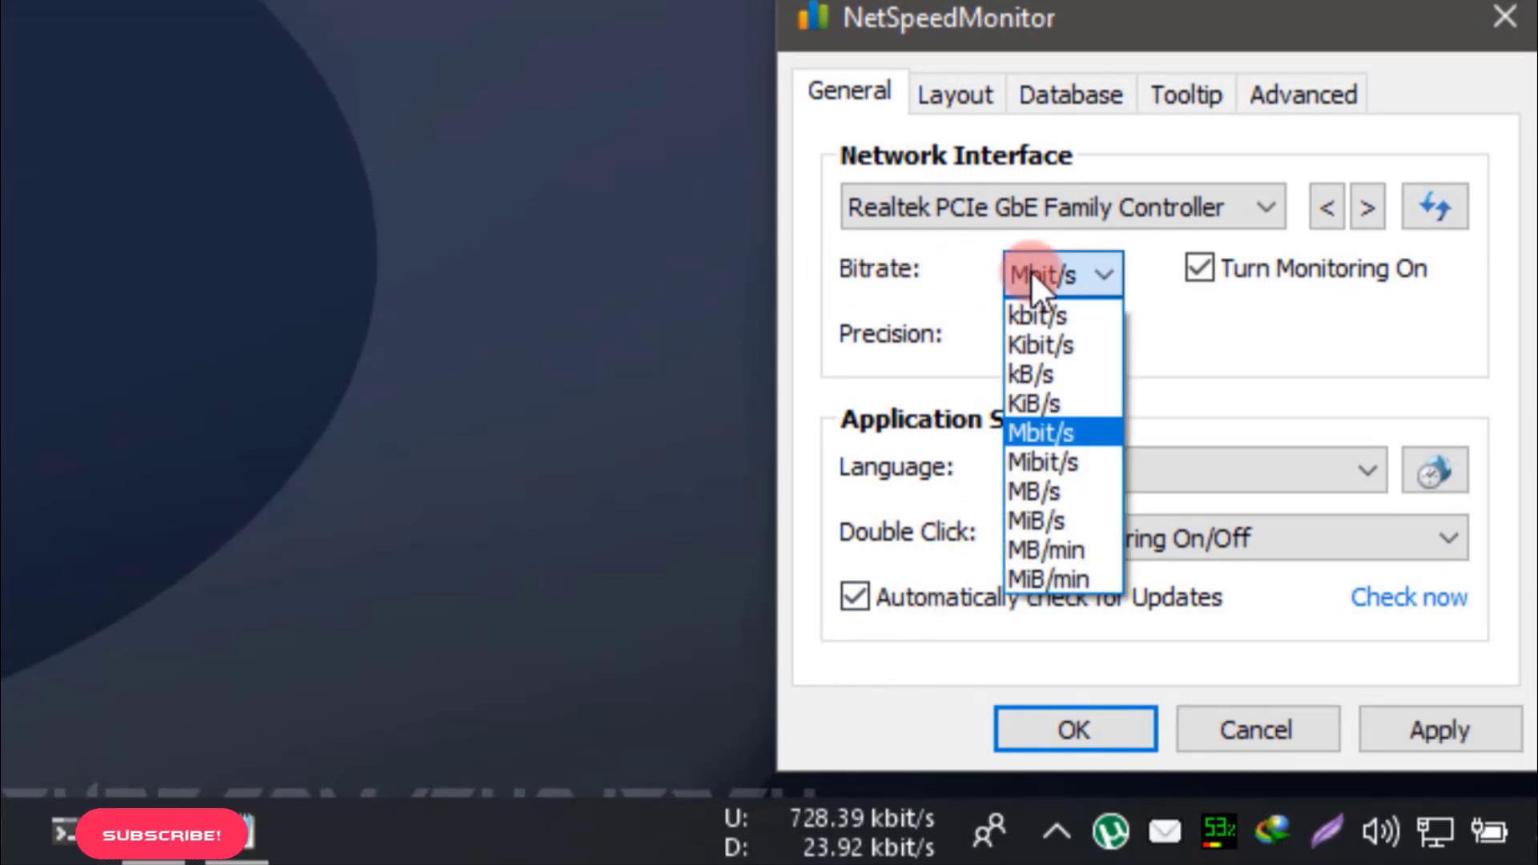
{"action": "left_click", "coordinate": [1069, 436]}
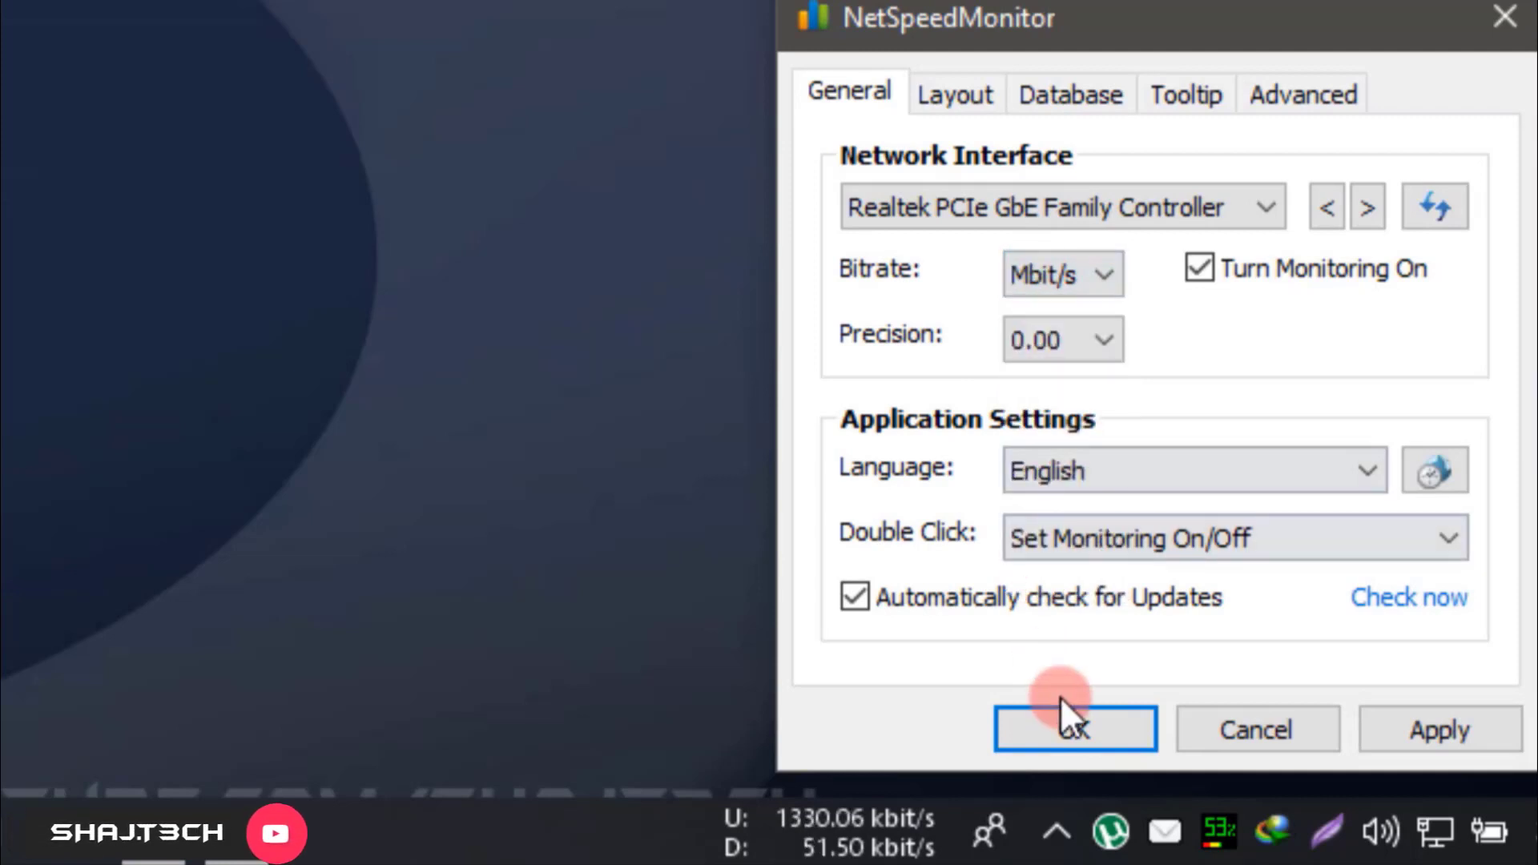
{"action": "left_click", "coordinate": [1077, 721]}
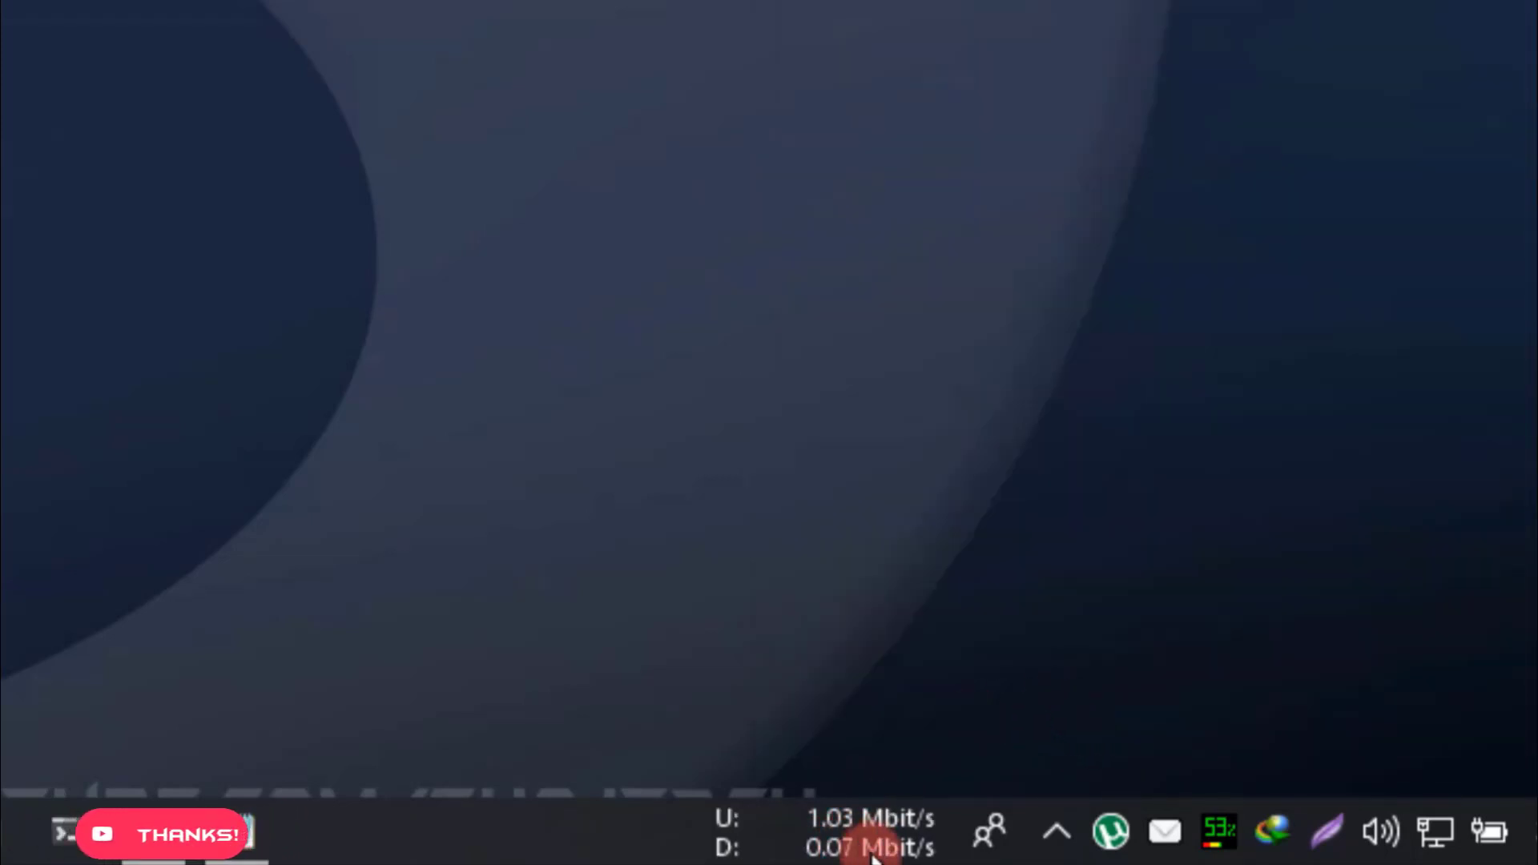
Step: Enable Change Lineorder in the NetSpeedMonitor layout configuration and confirm, so download is shown above upload
{"action": "mouse_move", "coordinate": [789, 856]}
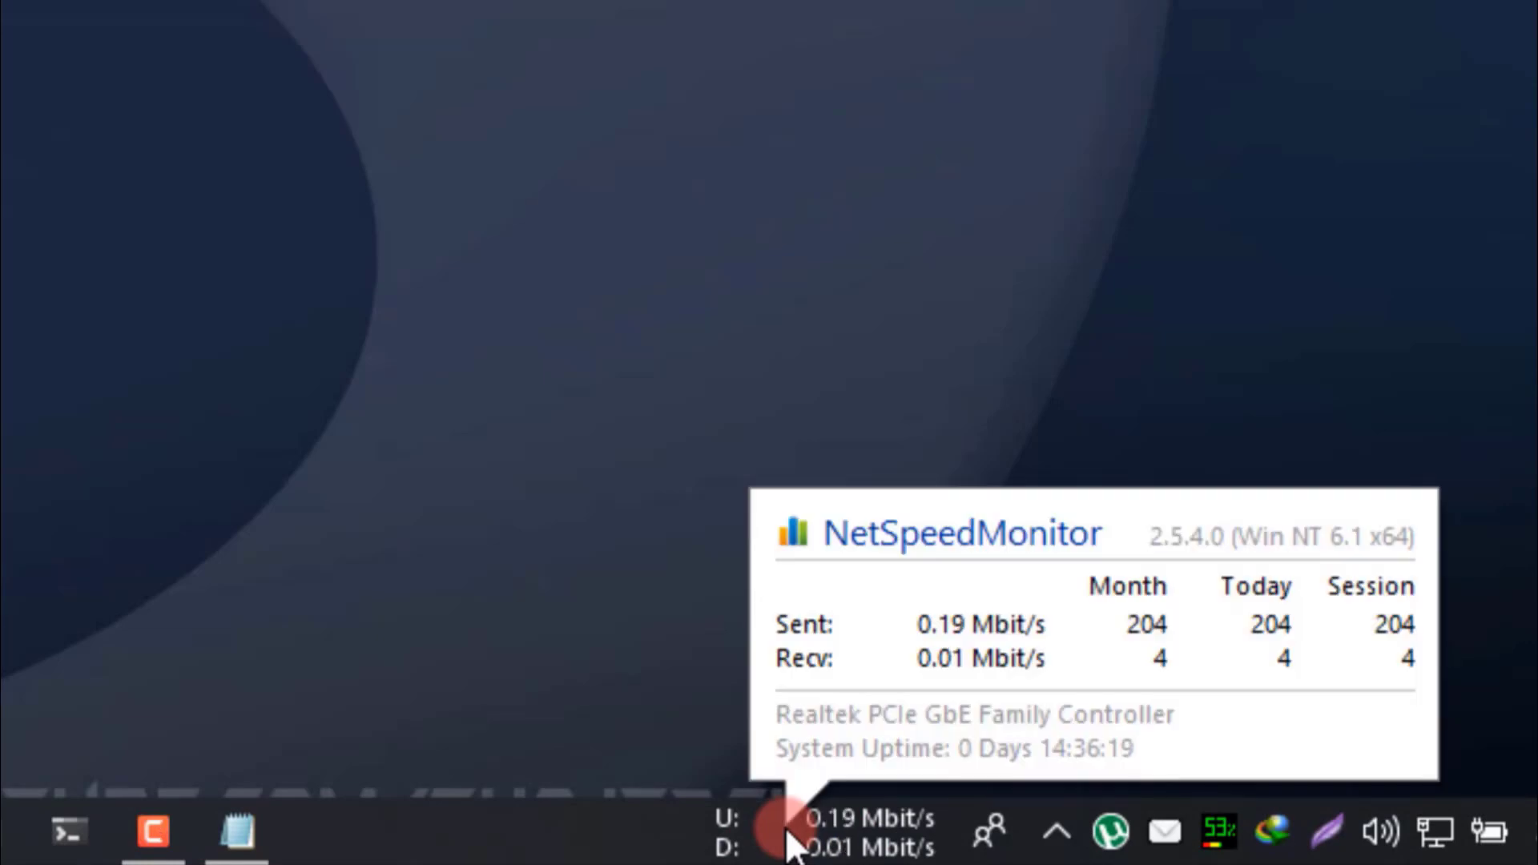
{"action": "right_click", "coordinate": [804, 841]}
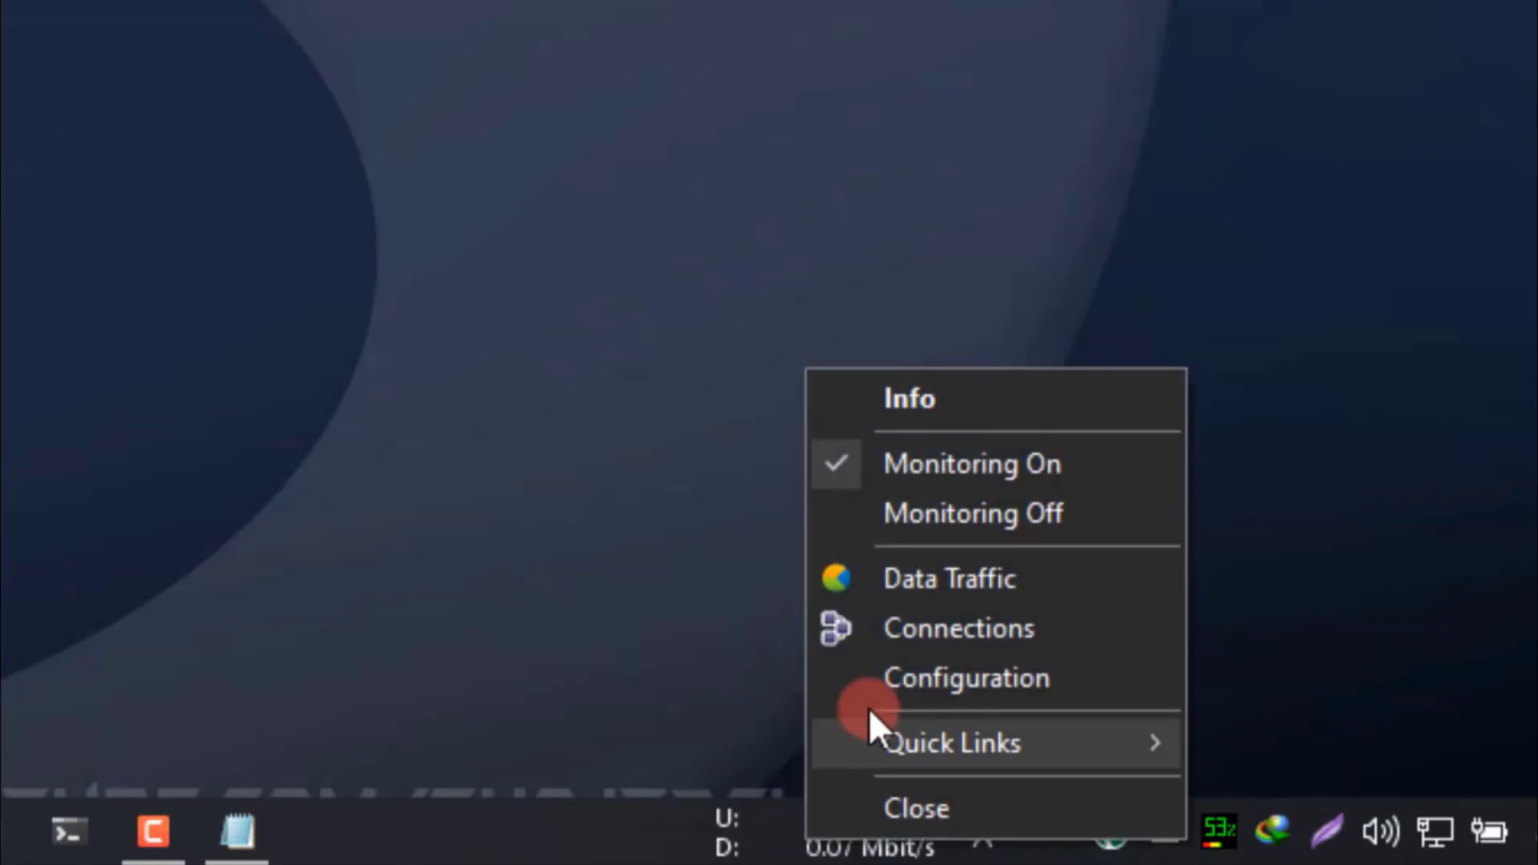
{"action": "left_click", "coordinate": [873, 679]}
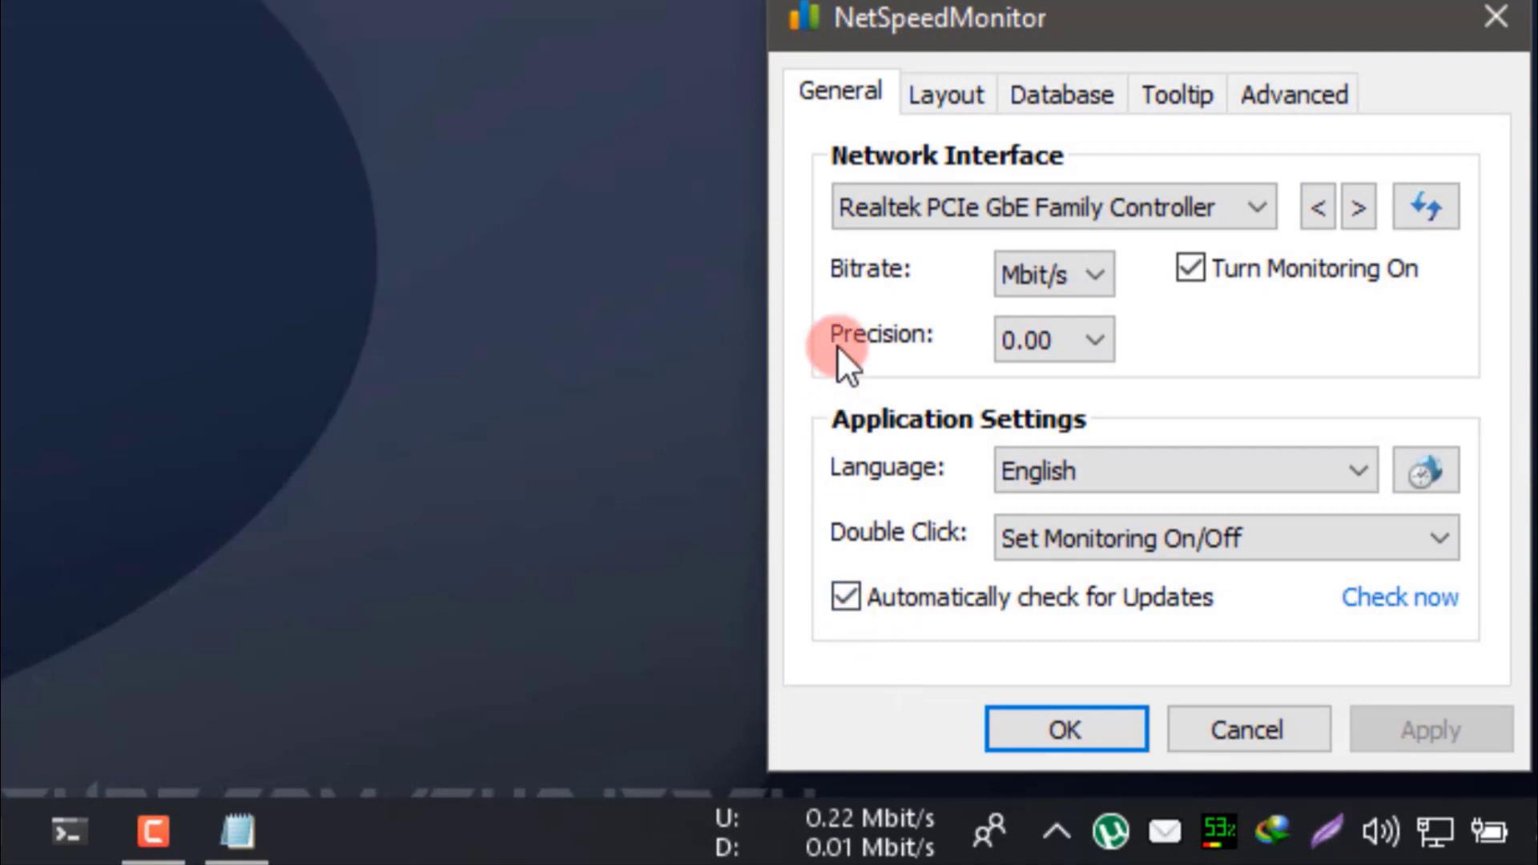
{"action": "left_click", "coordinate": [953, 94]}
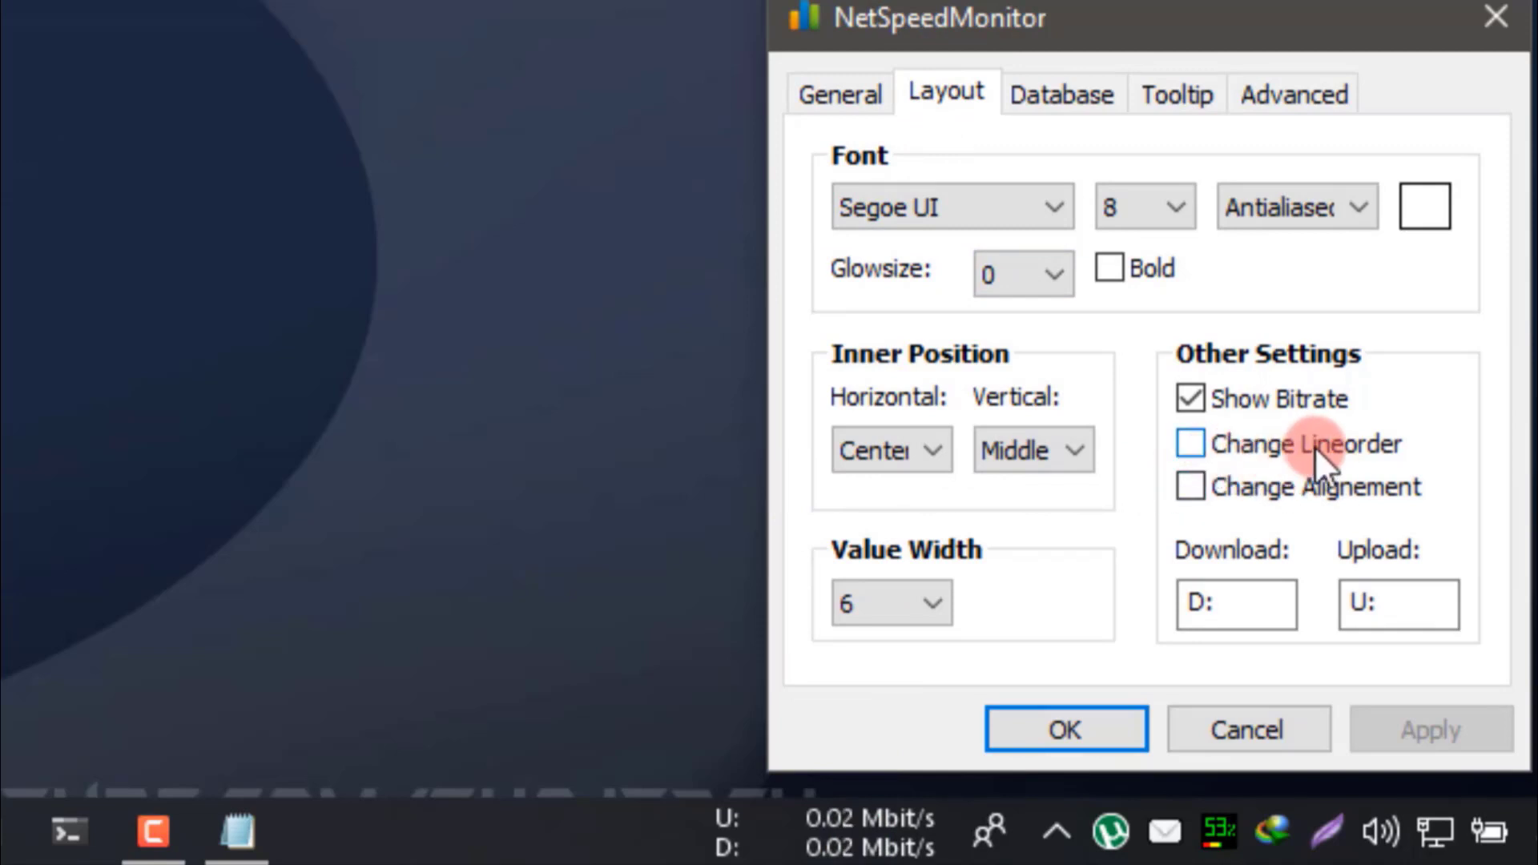
{"action": "left_click", "coordinate": [1188, 443]}
{"action": "left_click", "coordinate": [1046, 727]}
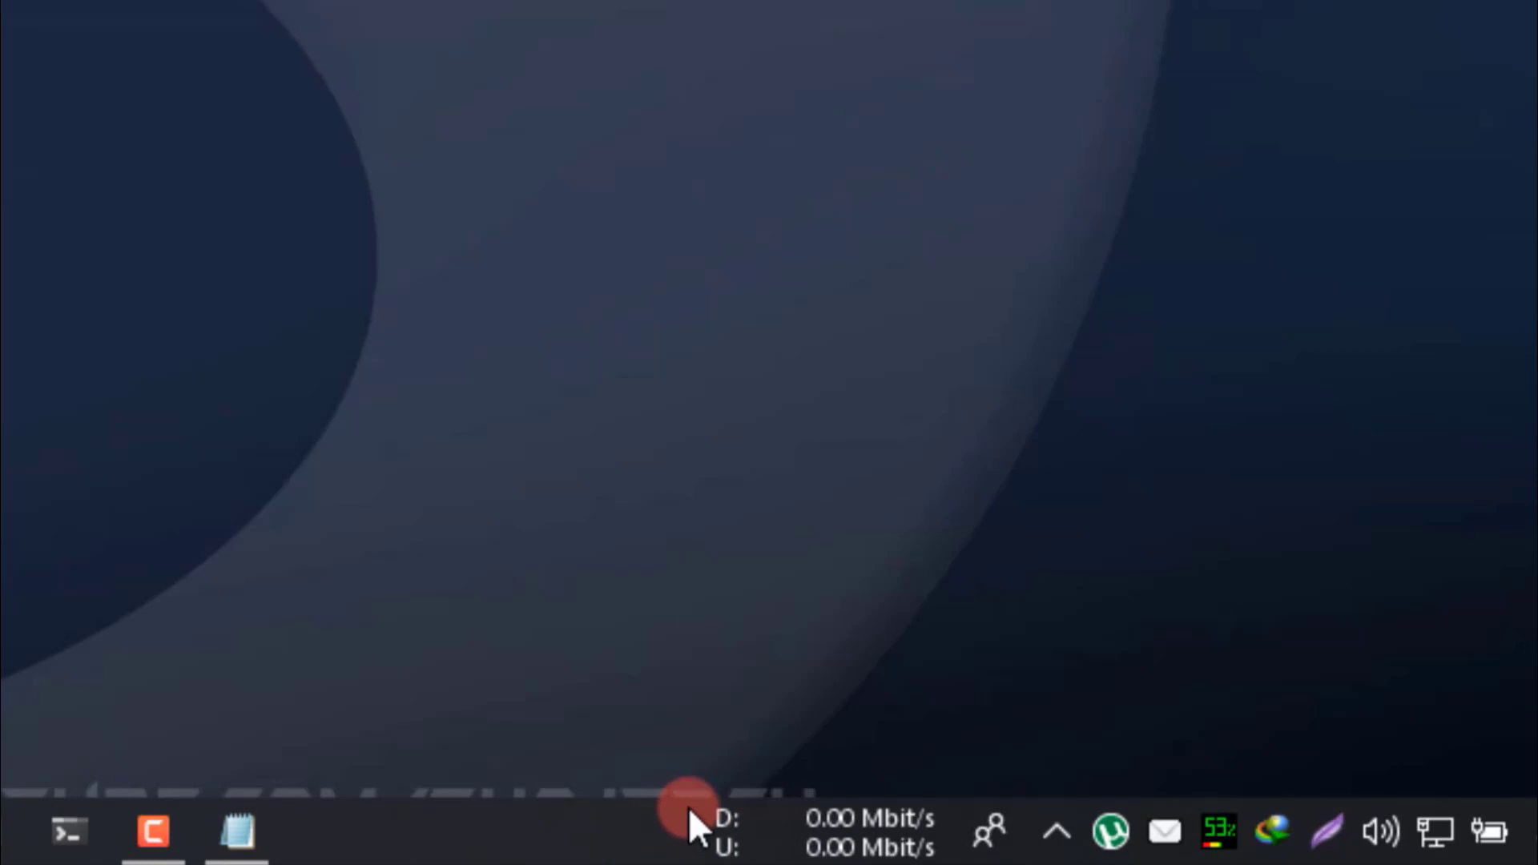
Step: Enable Change Alignement in the NetSpeedMonitor layout configuration and confirm
{"action": "right_click", "coordinate": [855, 841]}
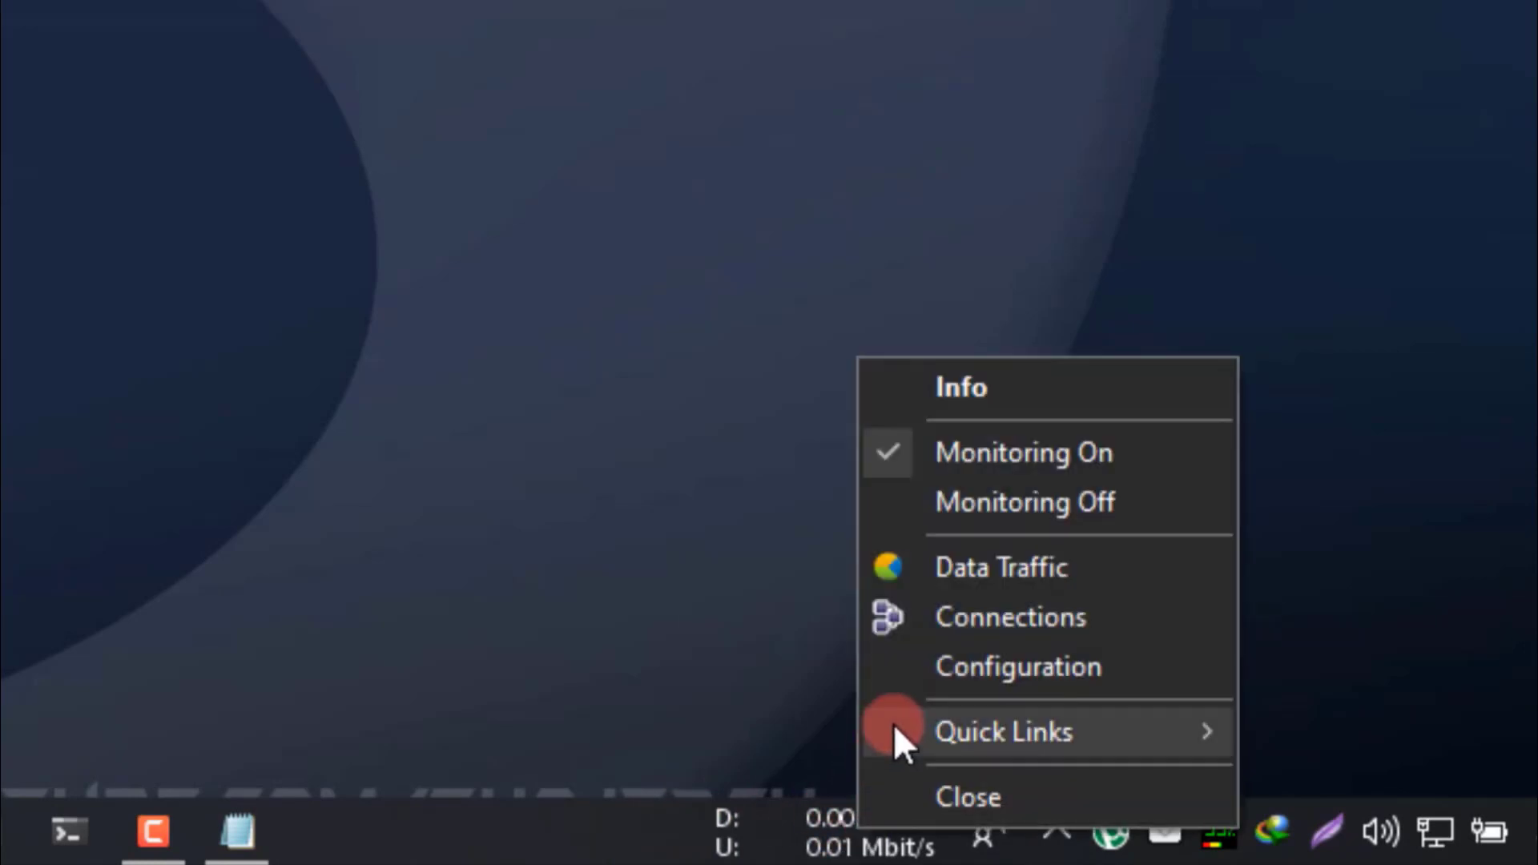
{"action": "left_click", "coordinate": [911, 661]}
{"action": "left_click", "coordinate": [946, 90]}
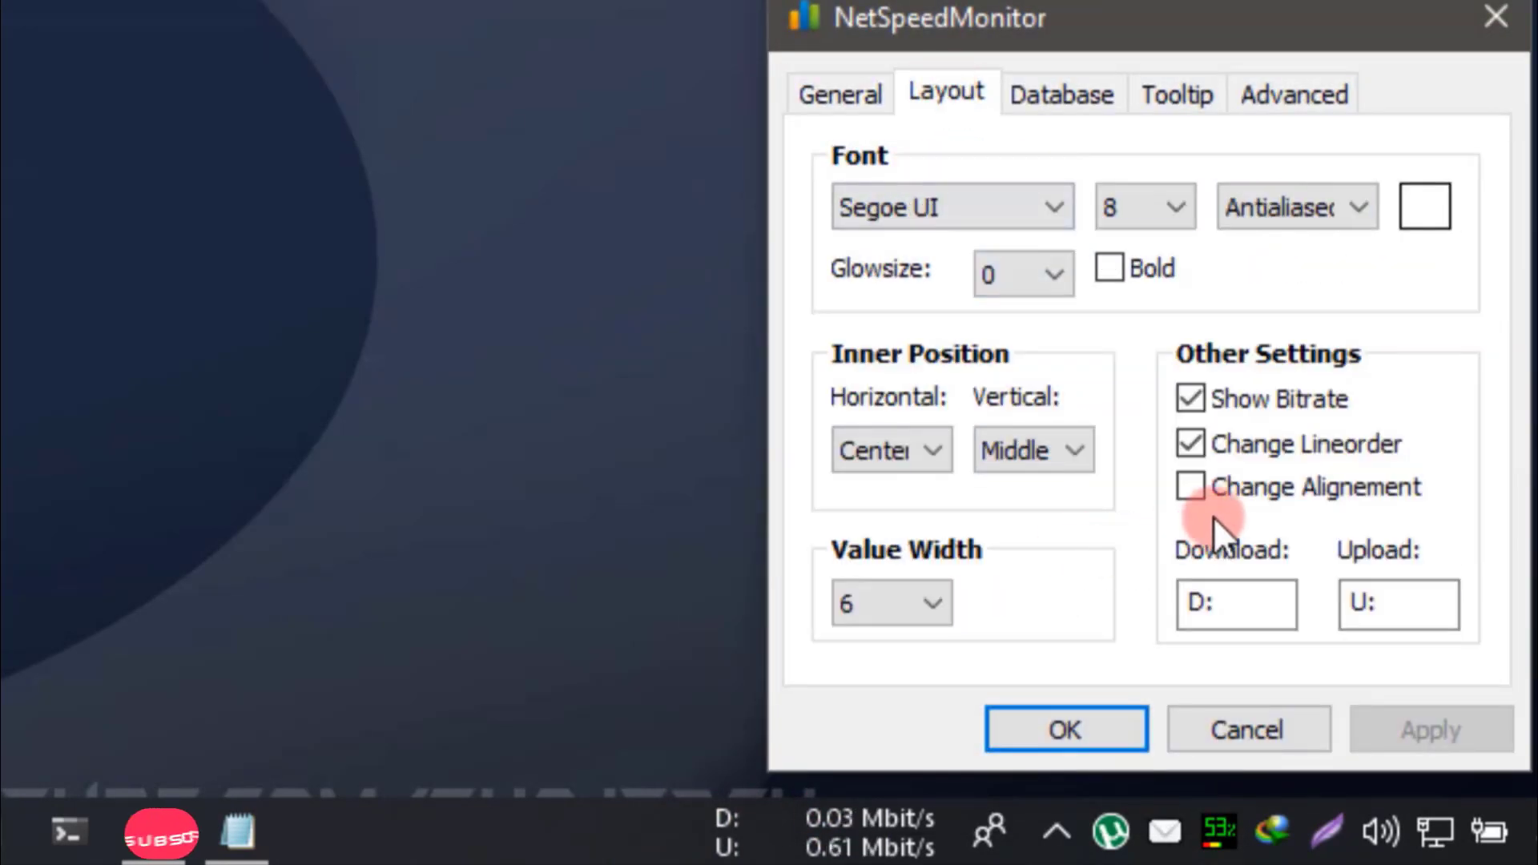
{"action": "left_click", "coordinate": [1191, 486]}
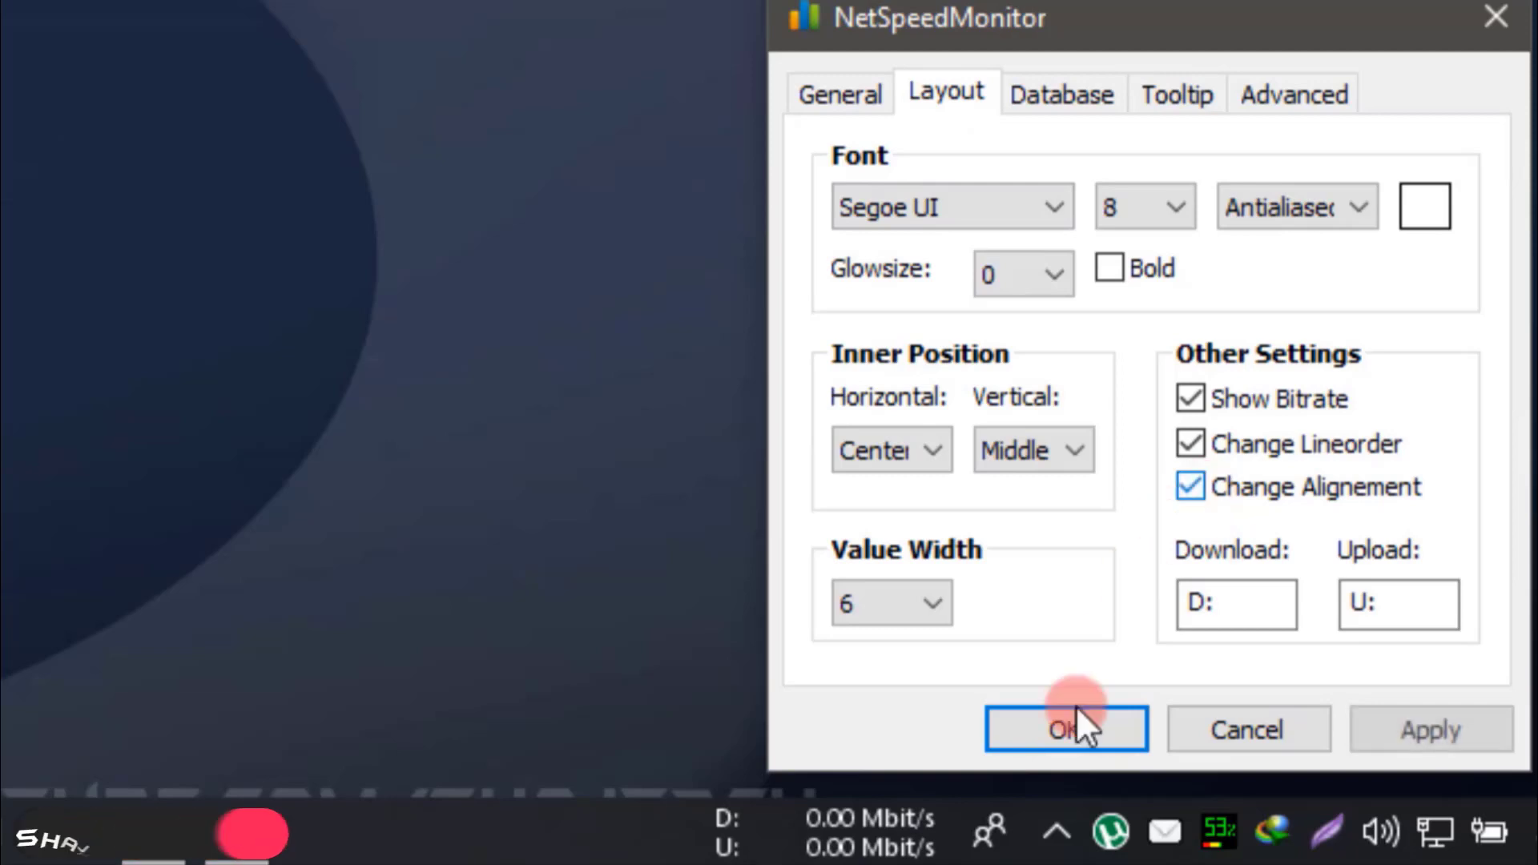
{"action": "left_click", "coordinate": [1073, 727]}
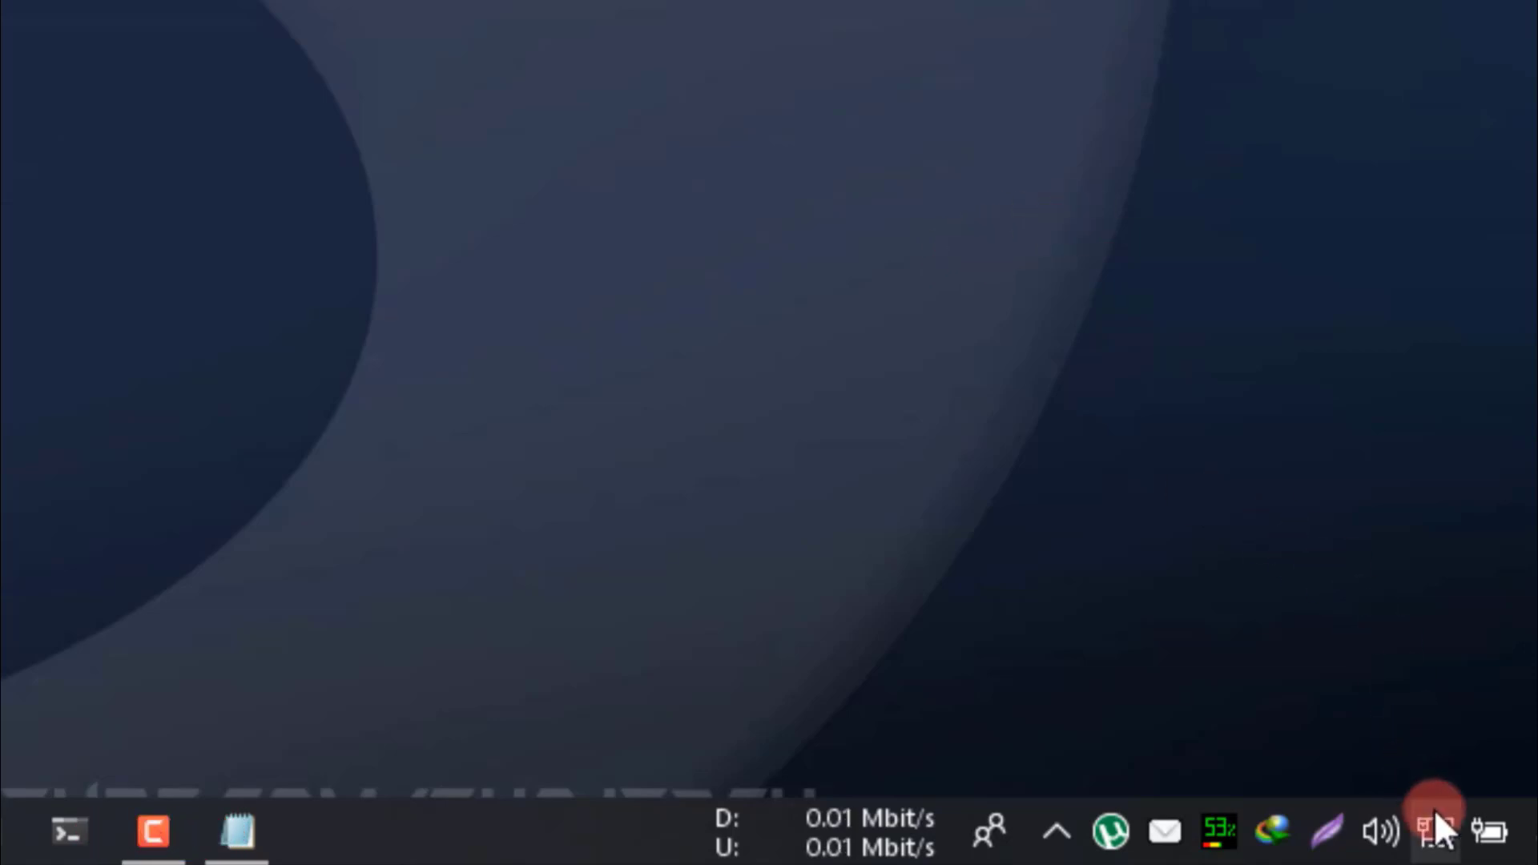
Step: Set the network interface in the NetSpeedMonitor configuration to Broadcom 802.11n Network Adapter and confirm
{"action": "mouse_move", "coordinate": [1433, 809]}
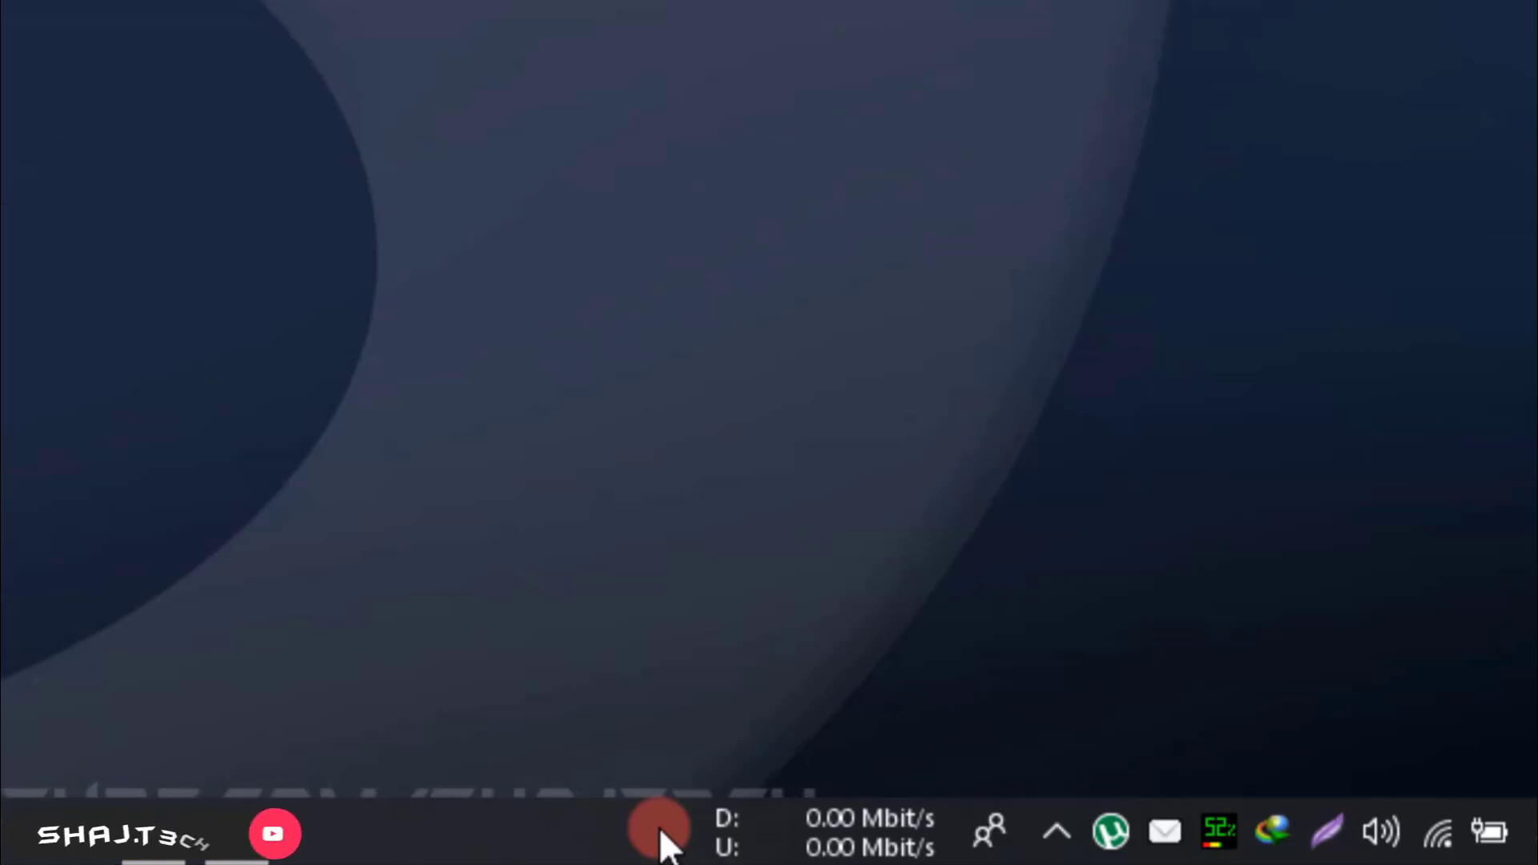
{"action": "right_click", "coordinate": [807, 833]}
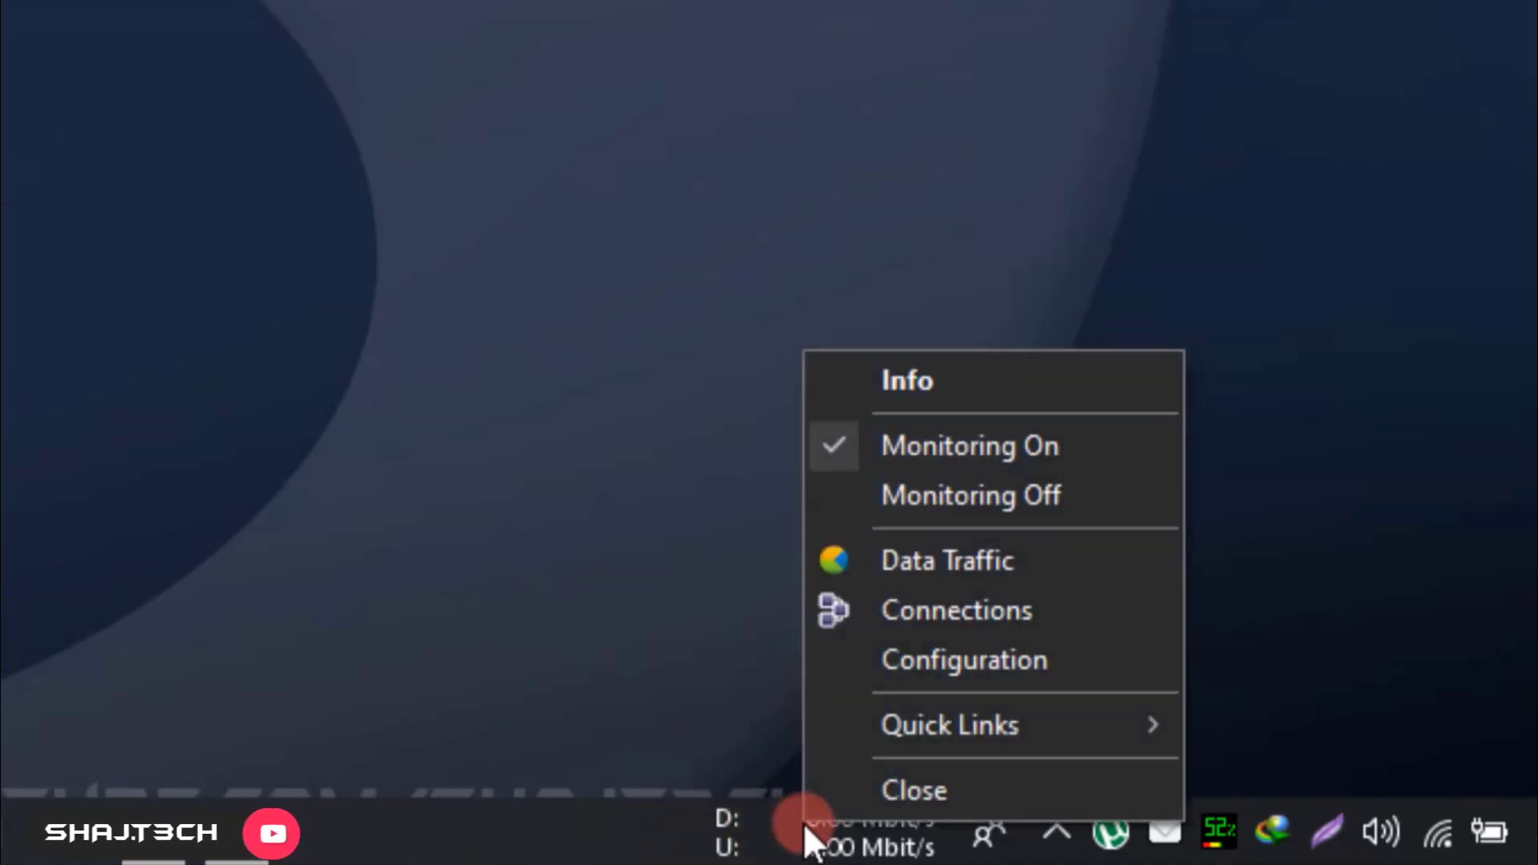
{"action": "left_click", "coordinate": [868, 669]}
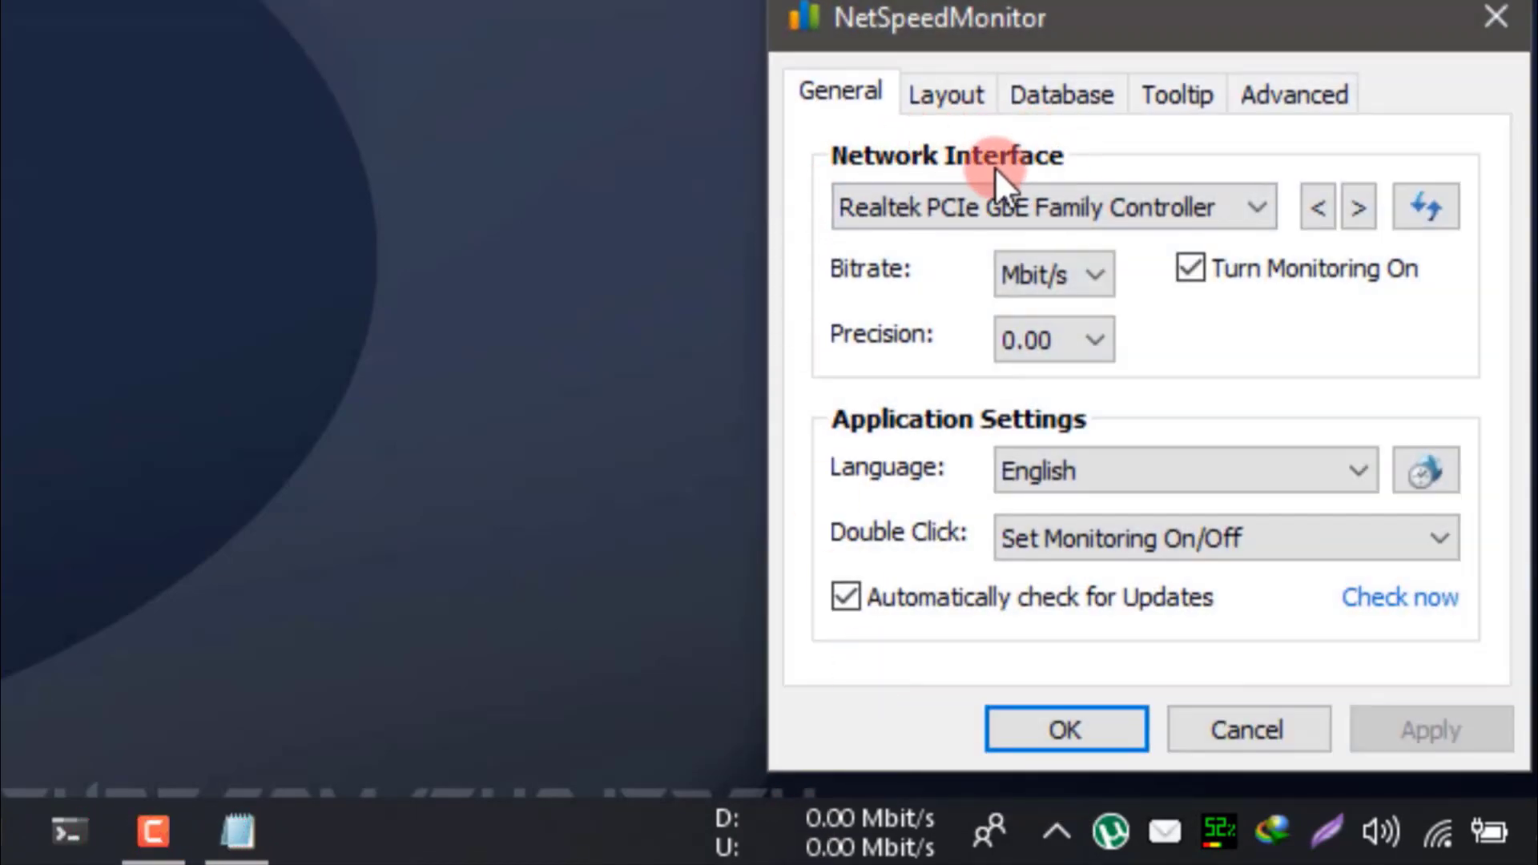
{"action": "left_click", "coordinate": [951, 210]}
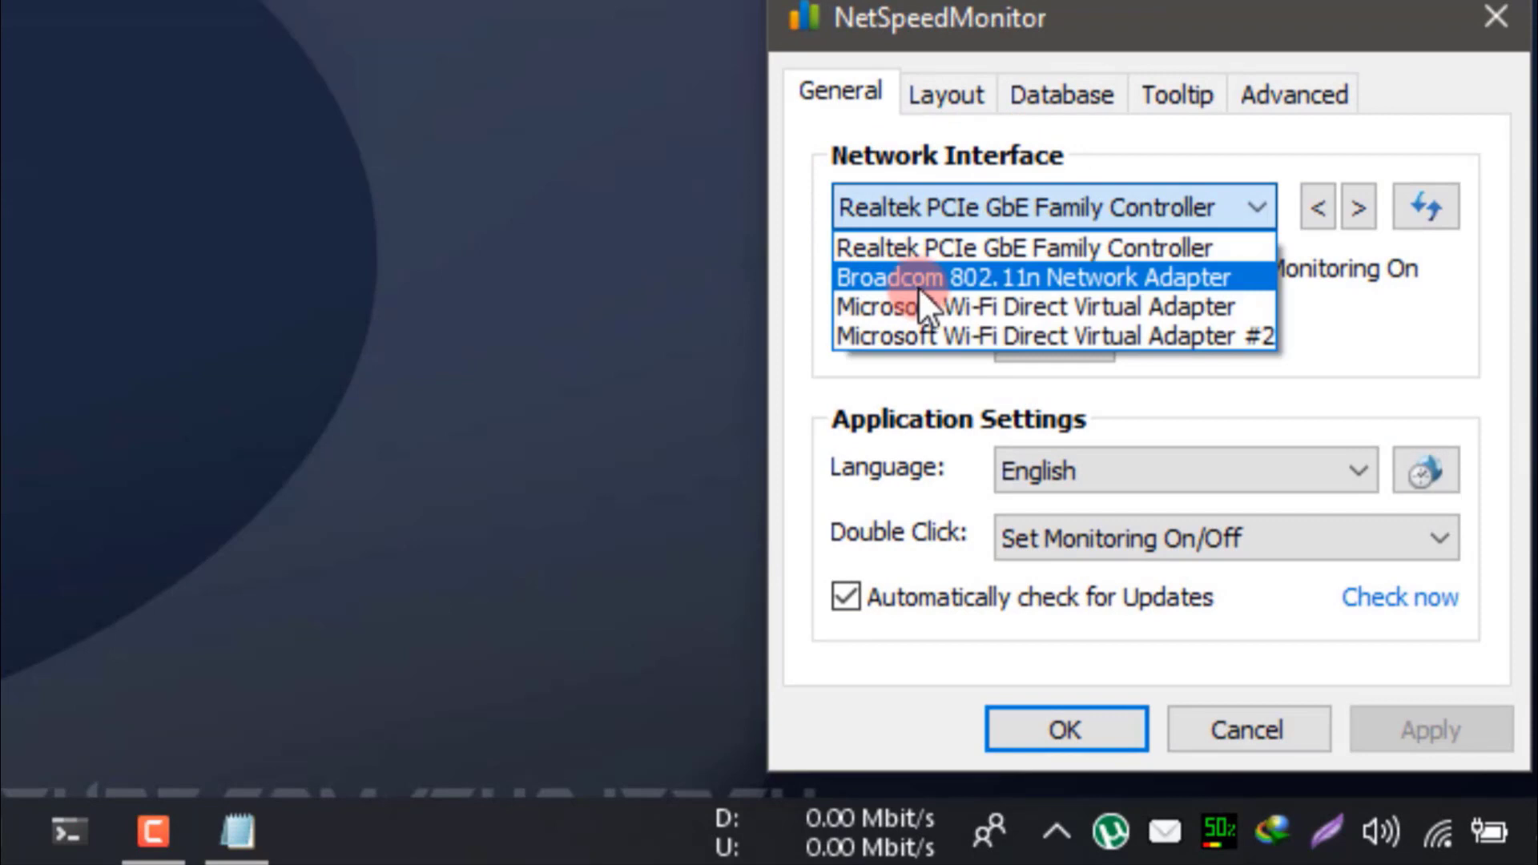
{"action": "left_click", "coordinate": [912, 276]}
{"action": "left_click", "coordinate": [1466, 721]}
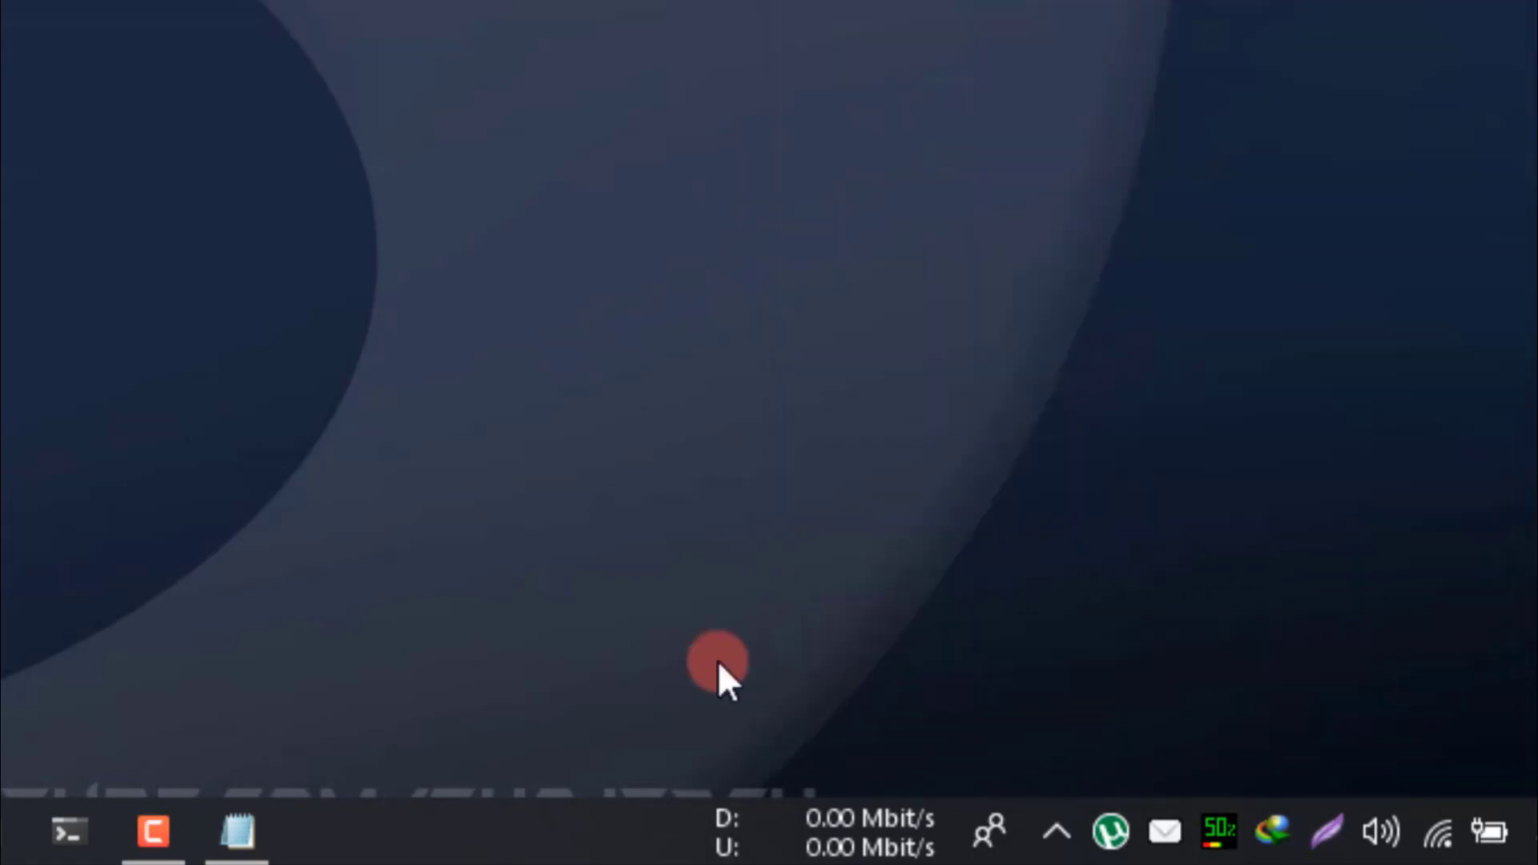
{"action": "mouse_move", "coordinate": [864, 835]}
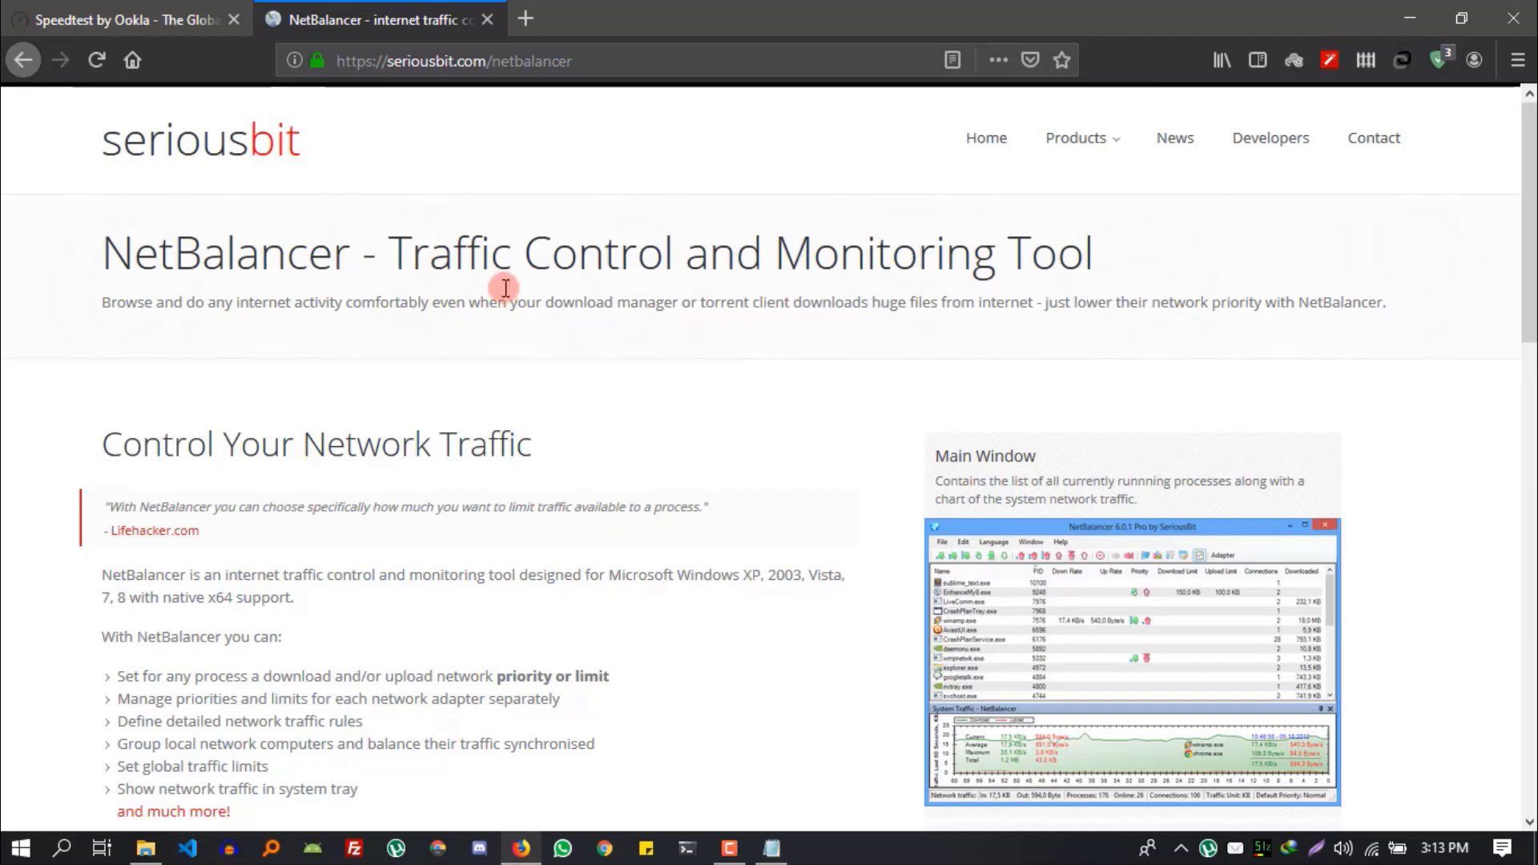
Step: Go from the seriousbit NetBalancer page to netbalancer.com and download the NetBalancer setup file
{"action": "scroll", "coordinate": [488, 320], "scroll_direction": "down", "scroll_amount": 5}
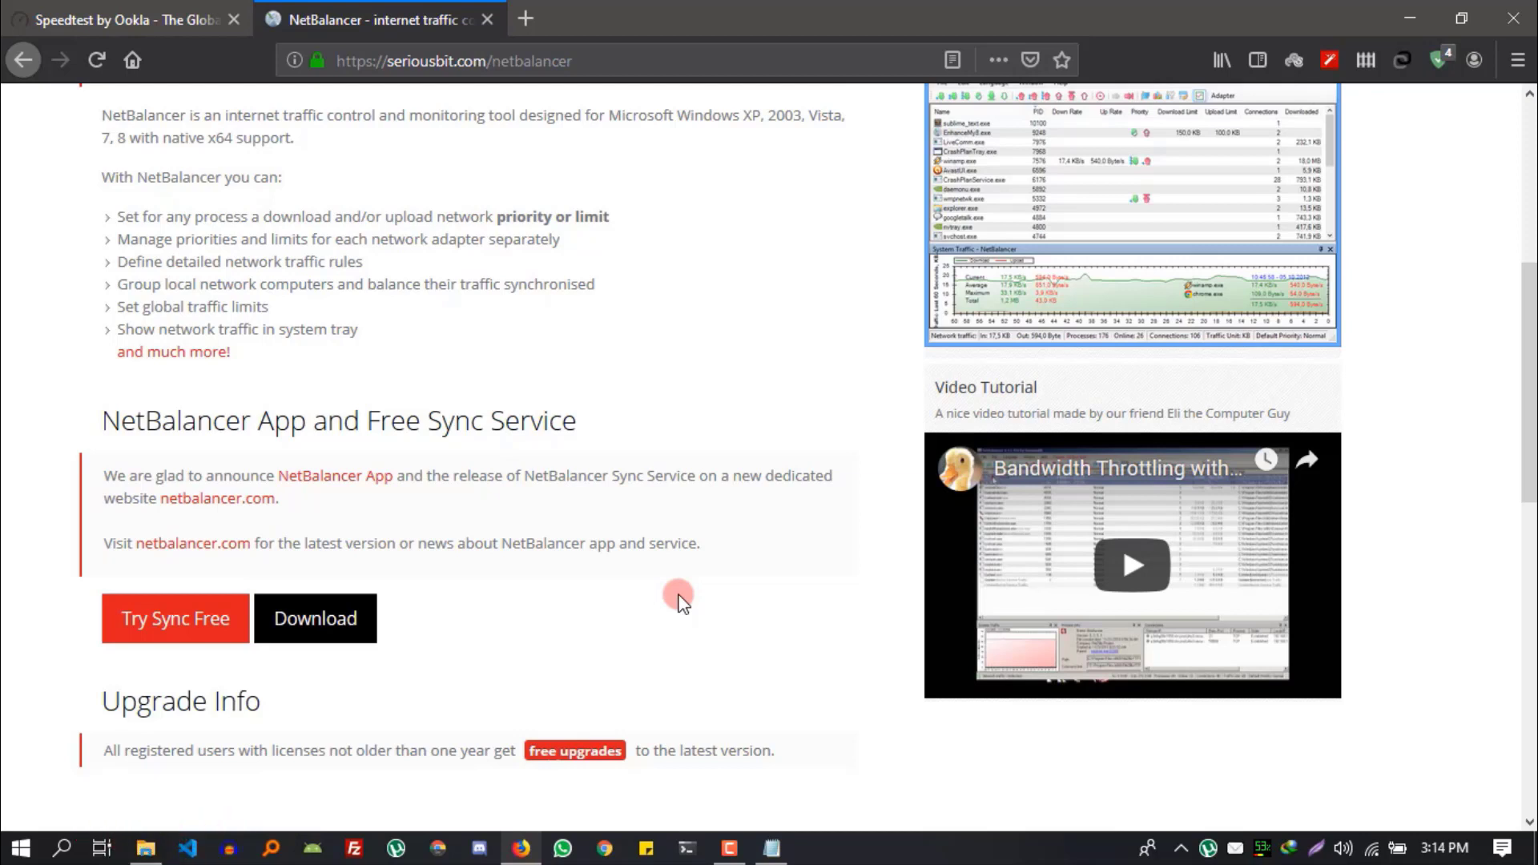
{"action": "left_click", "coordinate": [310, 618]}
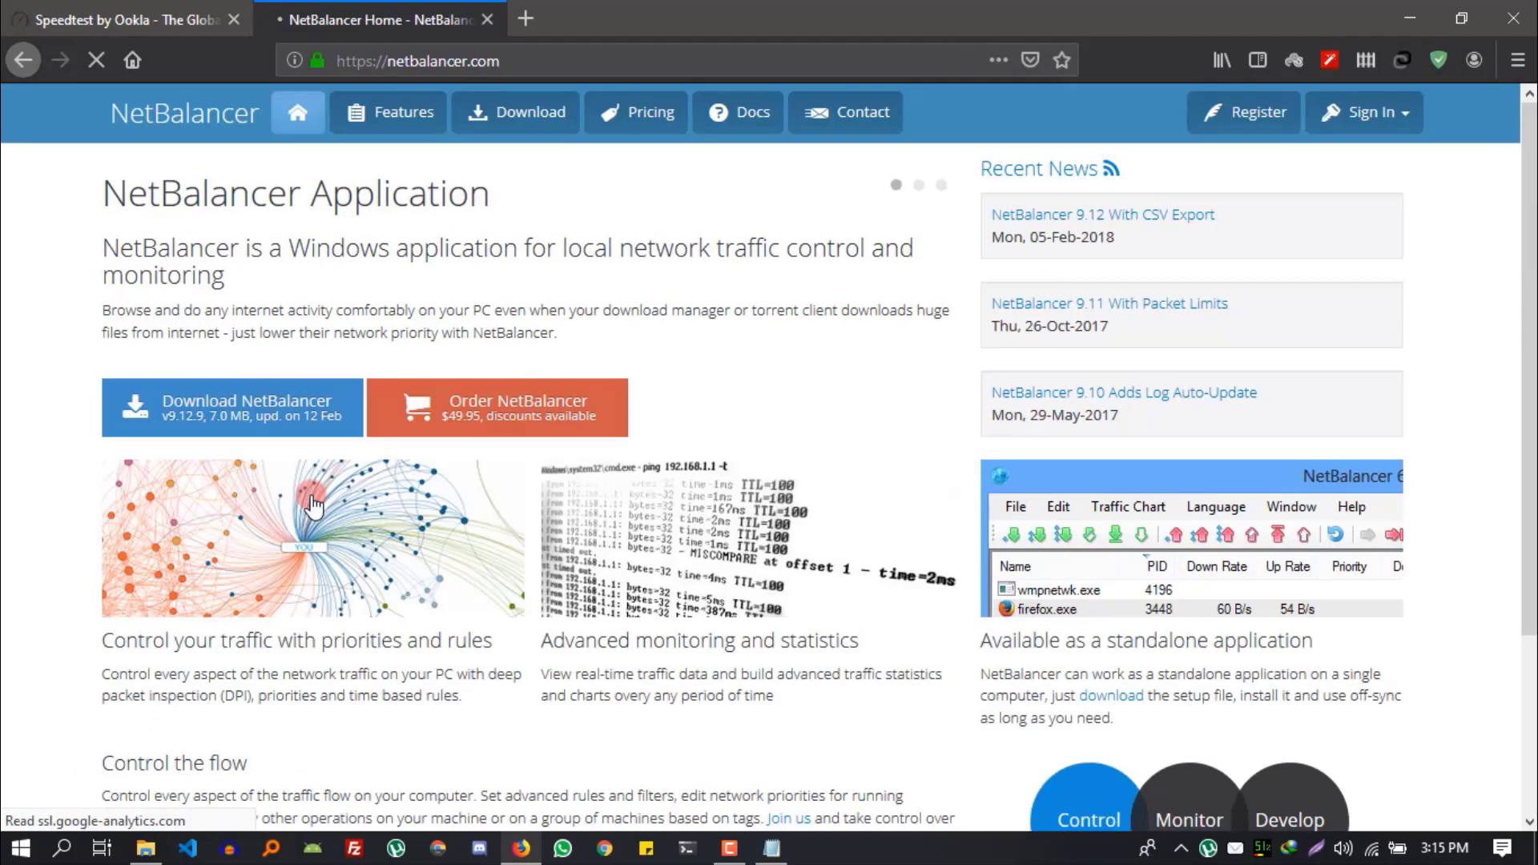
{"action": "left_click", "coordinate": [296, 406]}
{"action": "left_click", "coordinate": [733, 520]}
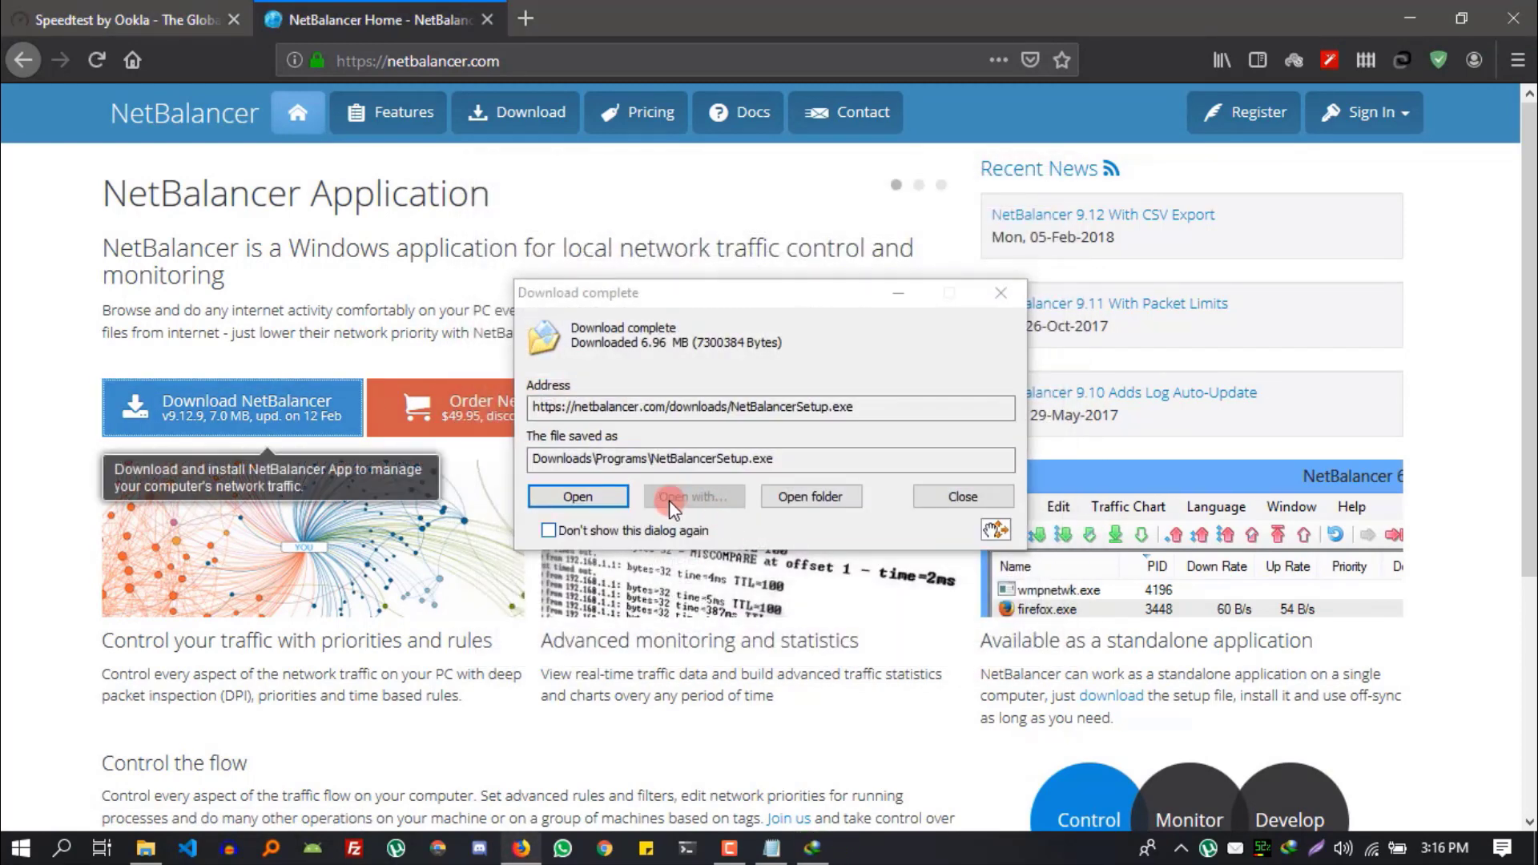
Step: Run the downloaded NetBalancerSetup.exe, install NetBalancer with the default options and finish without restarting the computer
{"action": "left_click", "coordinate": [577, 497]}
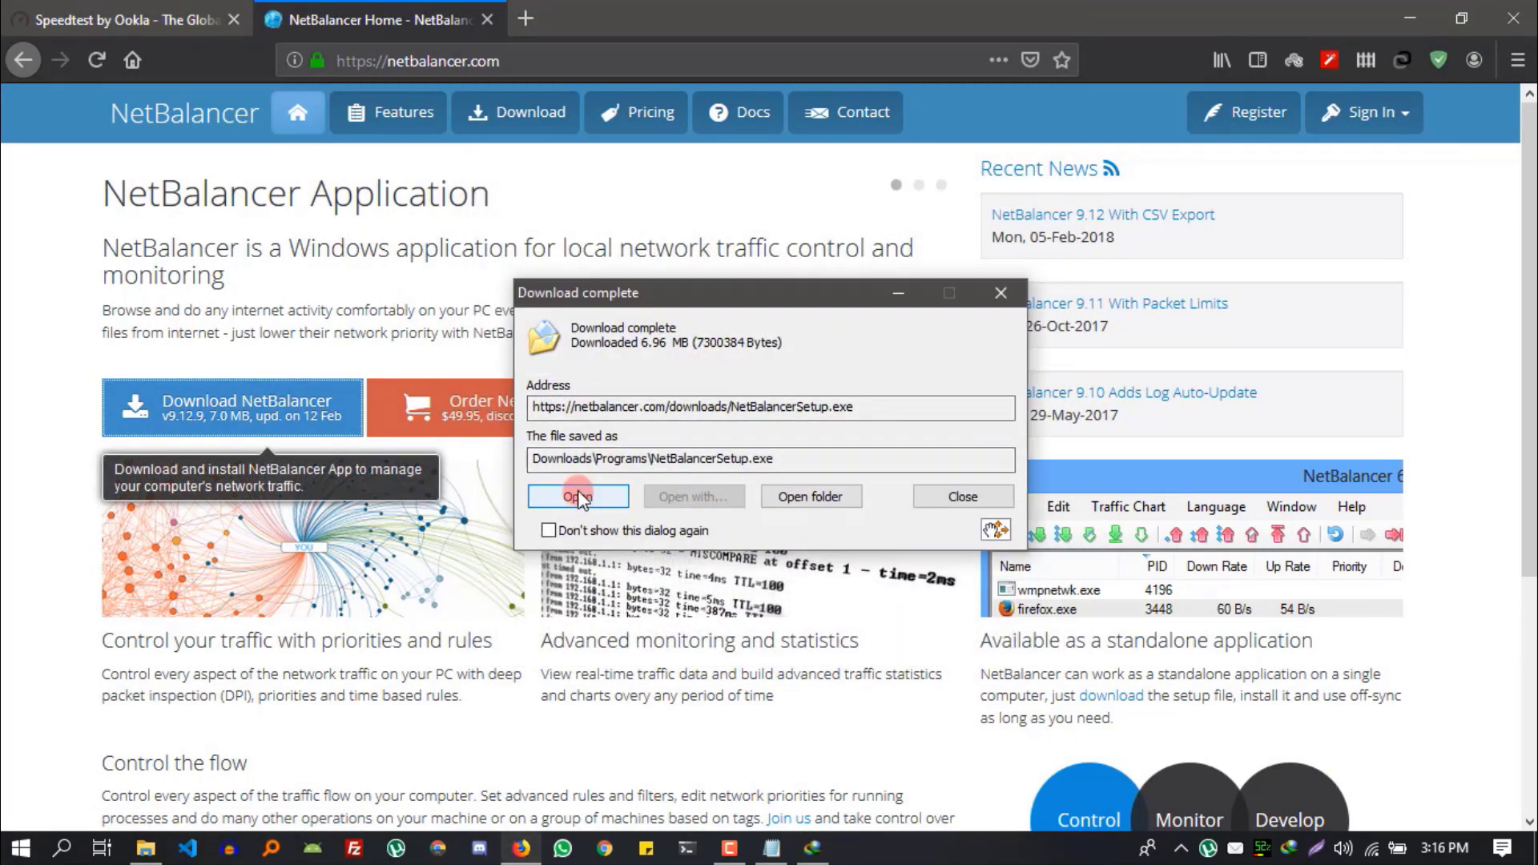
{"action": "left_click", "coordinate": [1400, 16]}
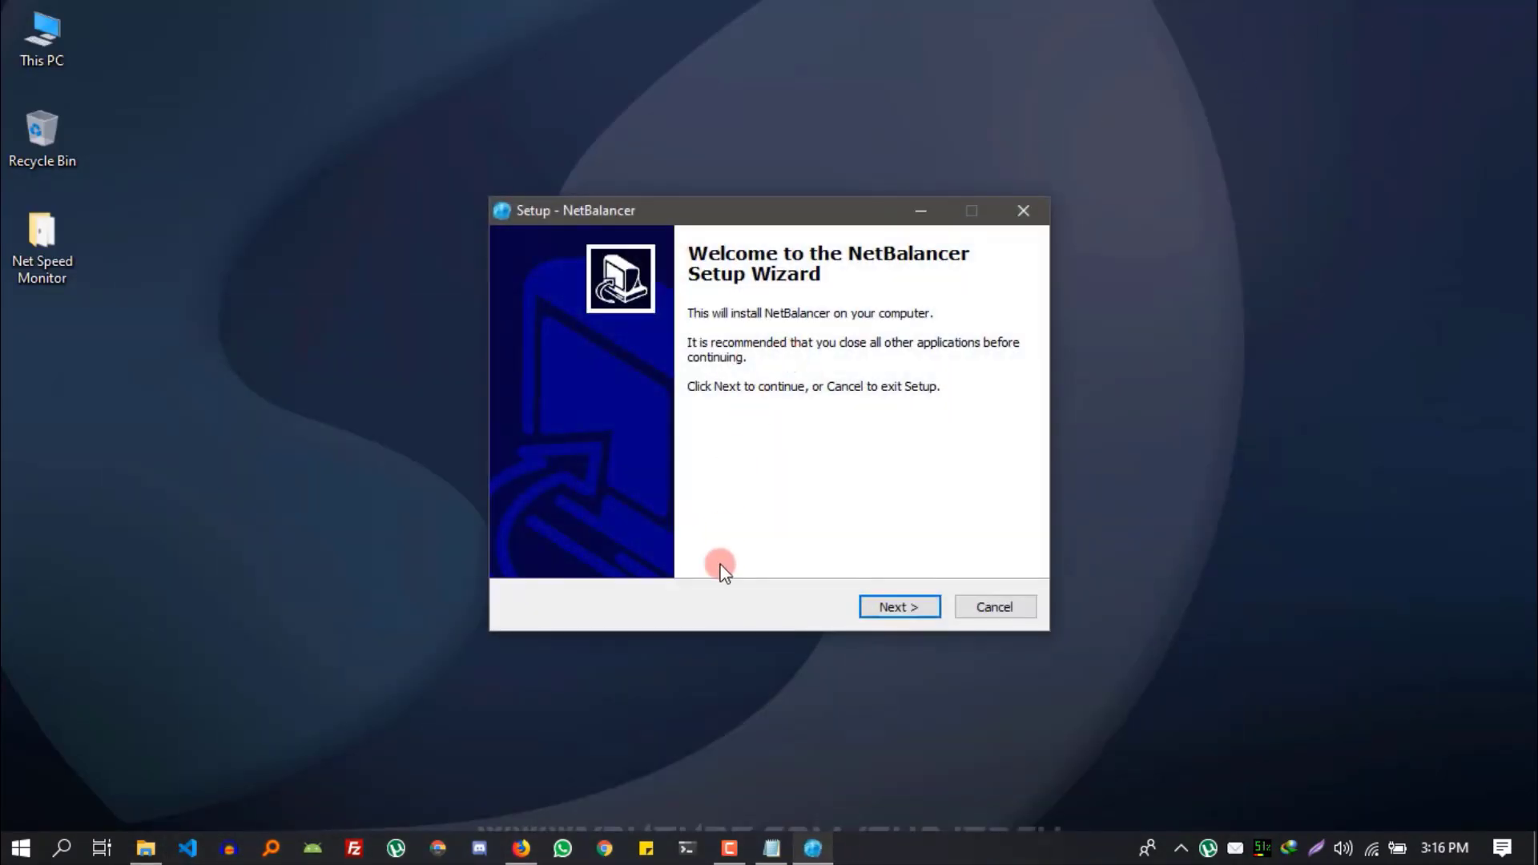
{"action": "left_click", "coordinate": [889, 606]}
{"action": "left_click", "coordinate": [897, 607]}
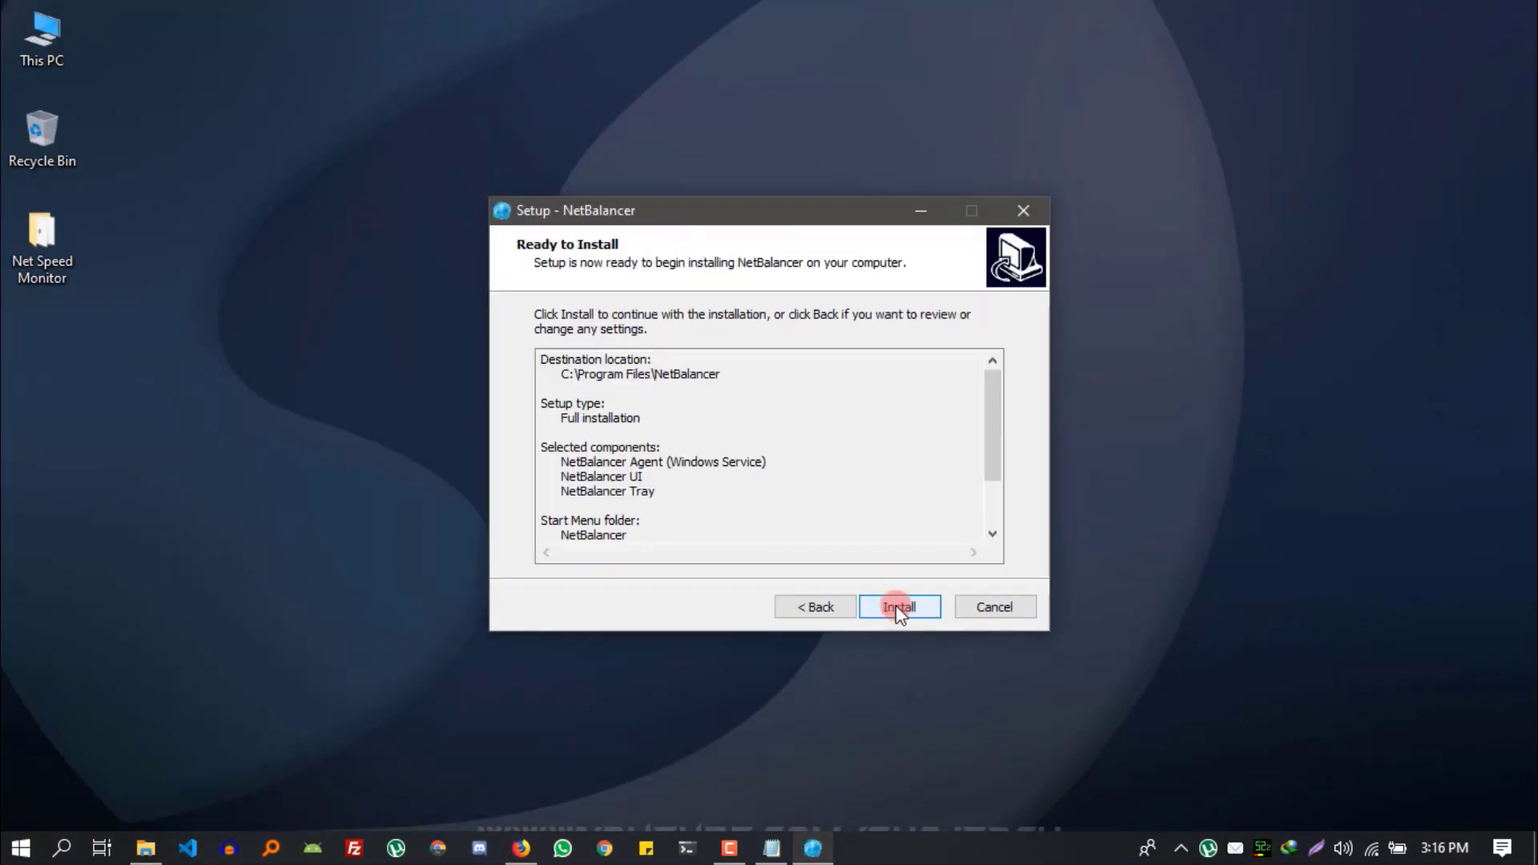
{"action": "left_click", "coordinate": [895, 605]}
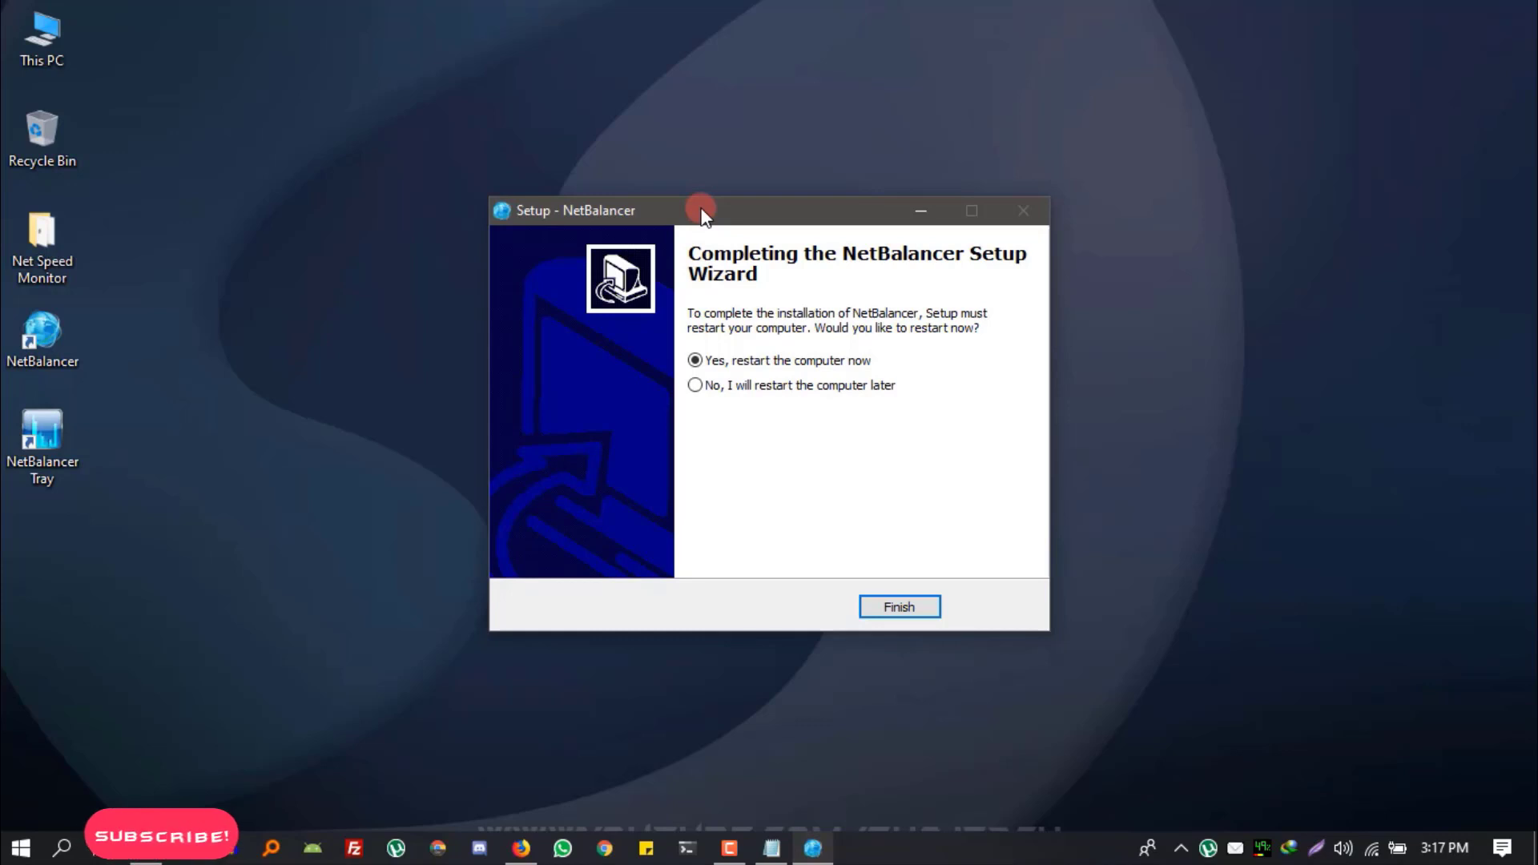
{"action": "left_click", "coordinate": [694, 385]}
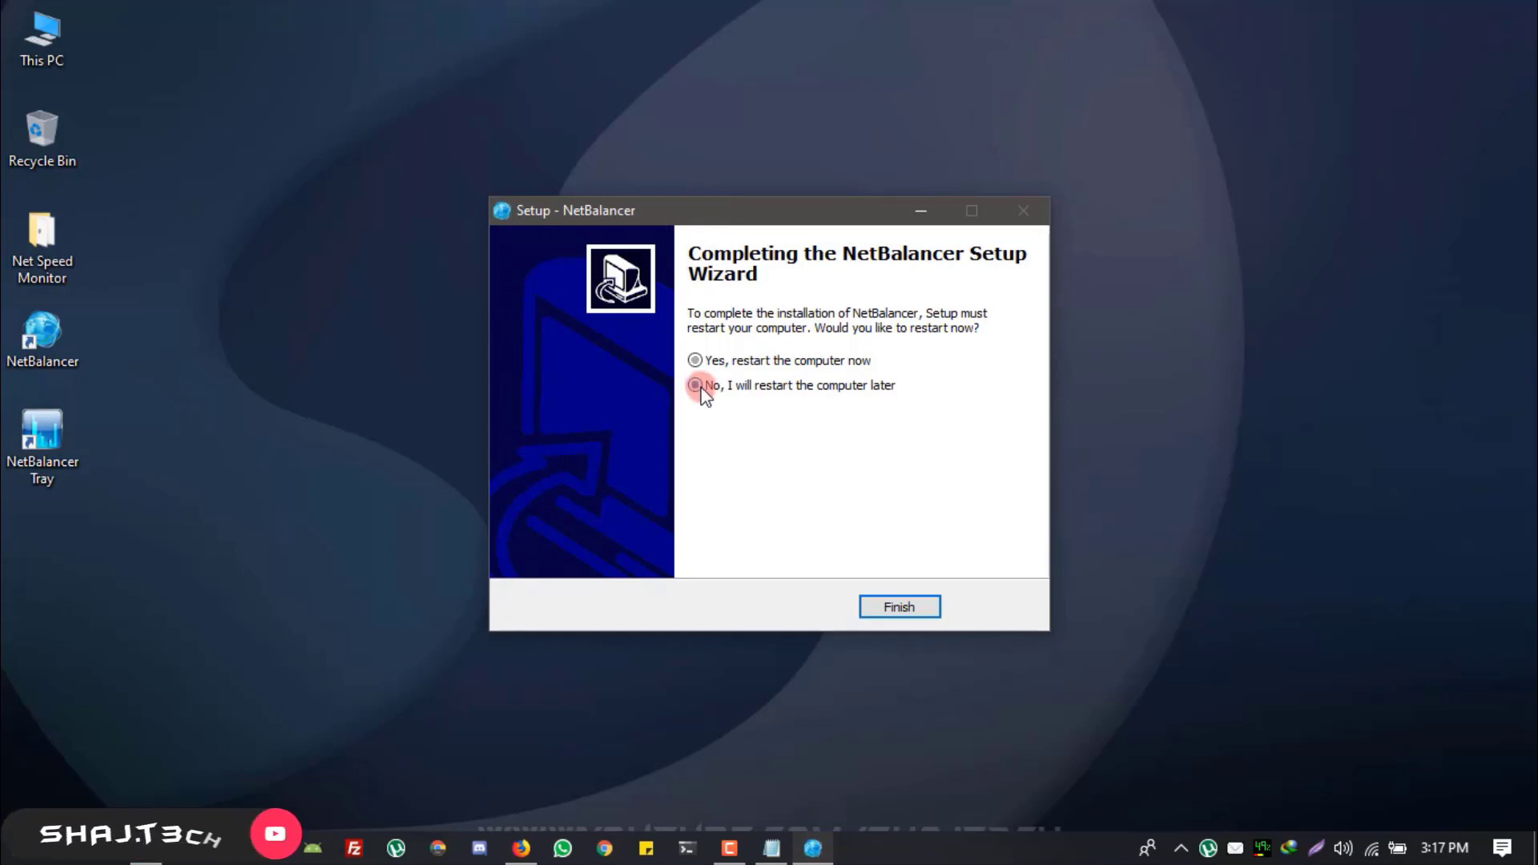
{"action": "left_click", "coordinate": [900, 607]}
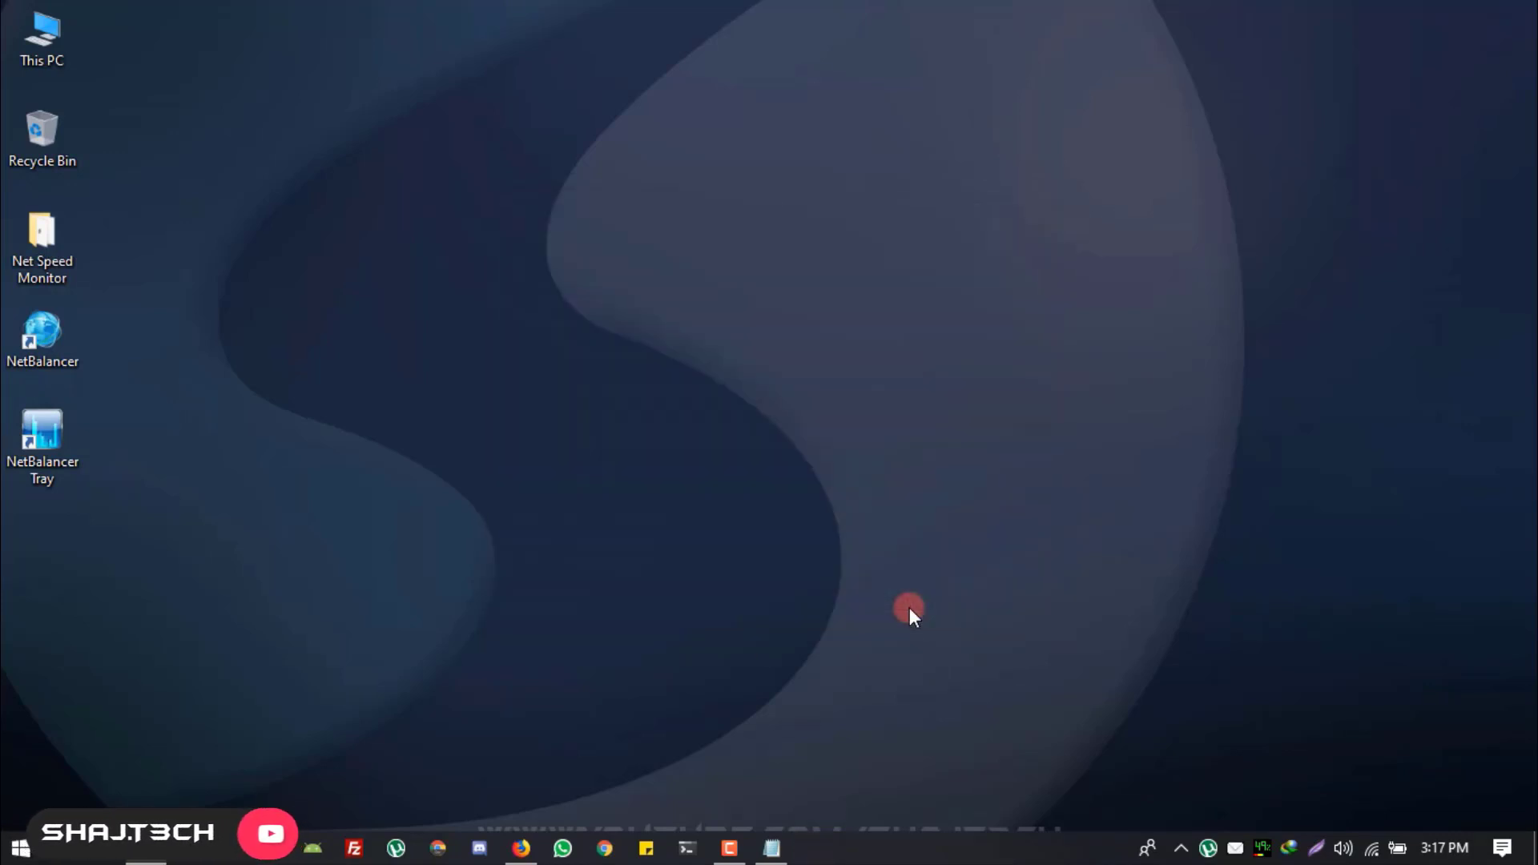
Step: Start NetBalancer Tray from its desktop shortcut
{"action": "left_click_drag", "start_coordinate": [170, 337], "coordinate": [55, 521]}
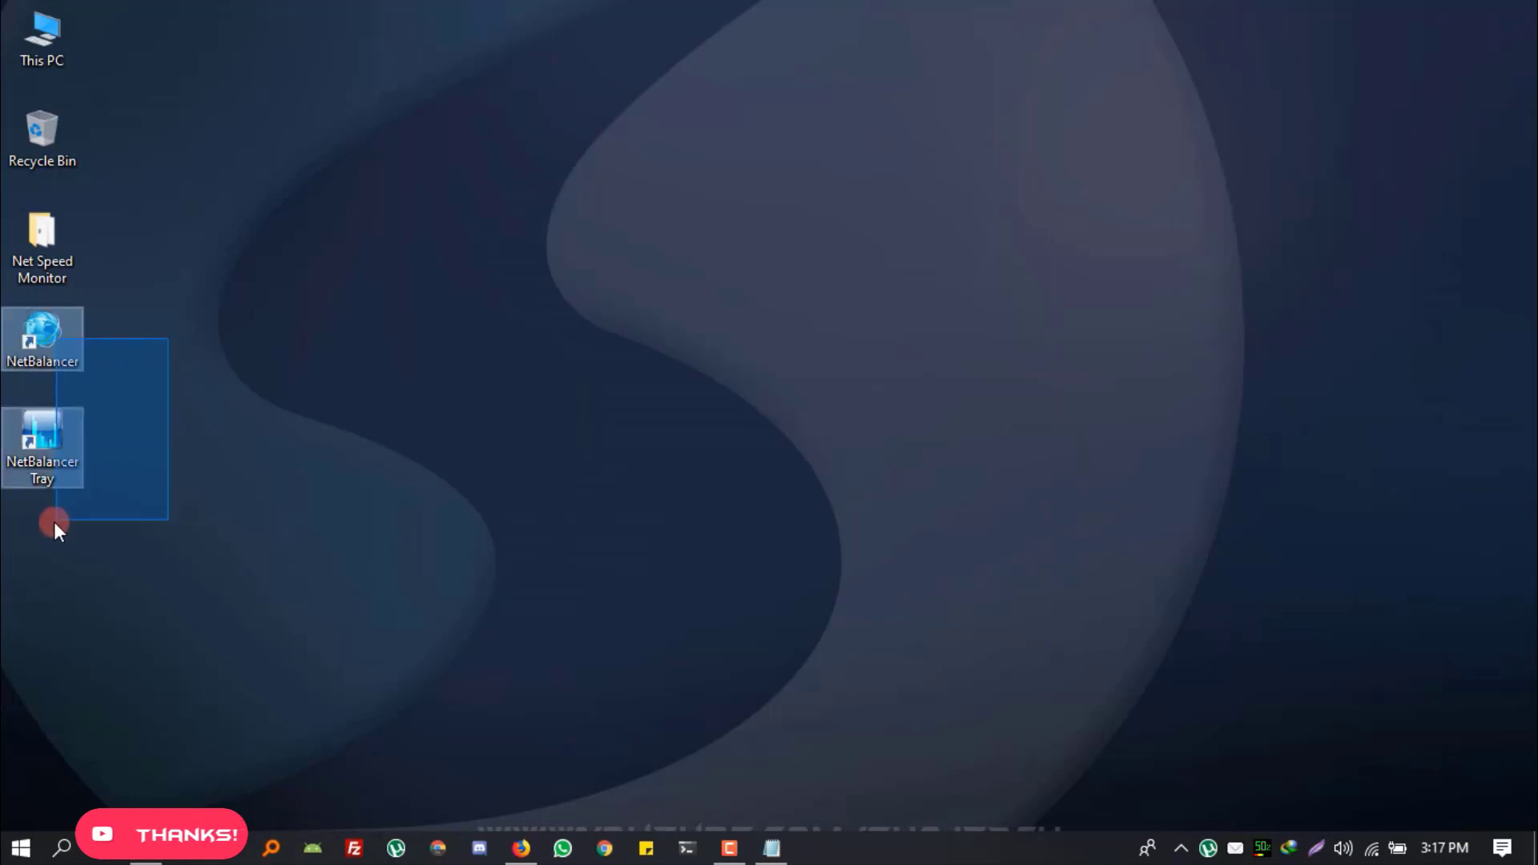
{"action": "left_click", "coordinate": [27, 346]}
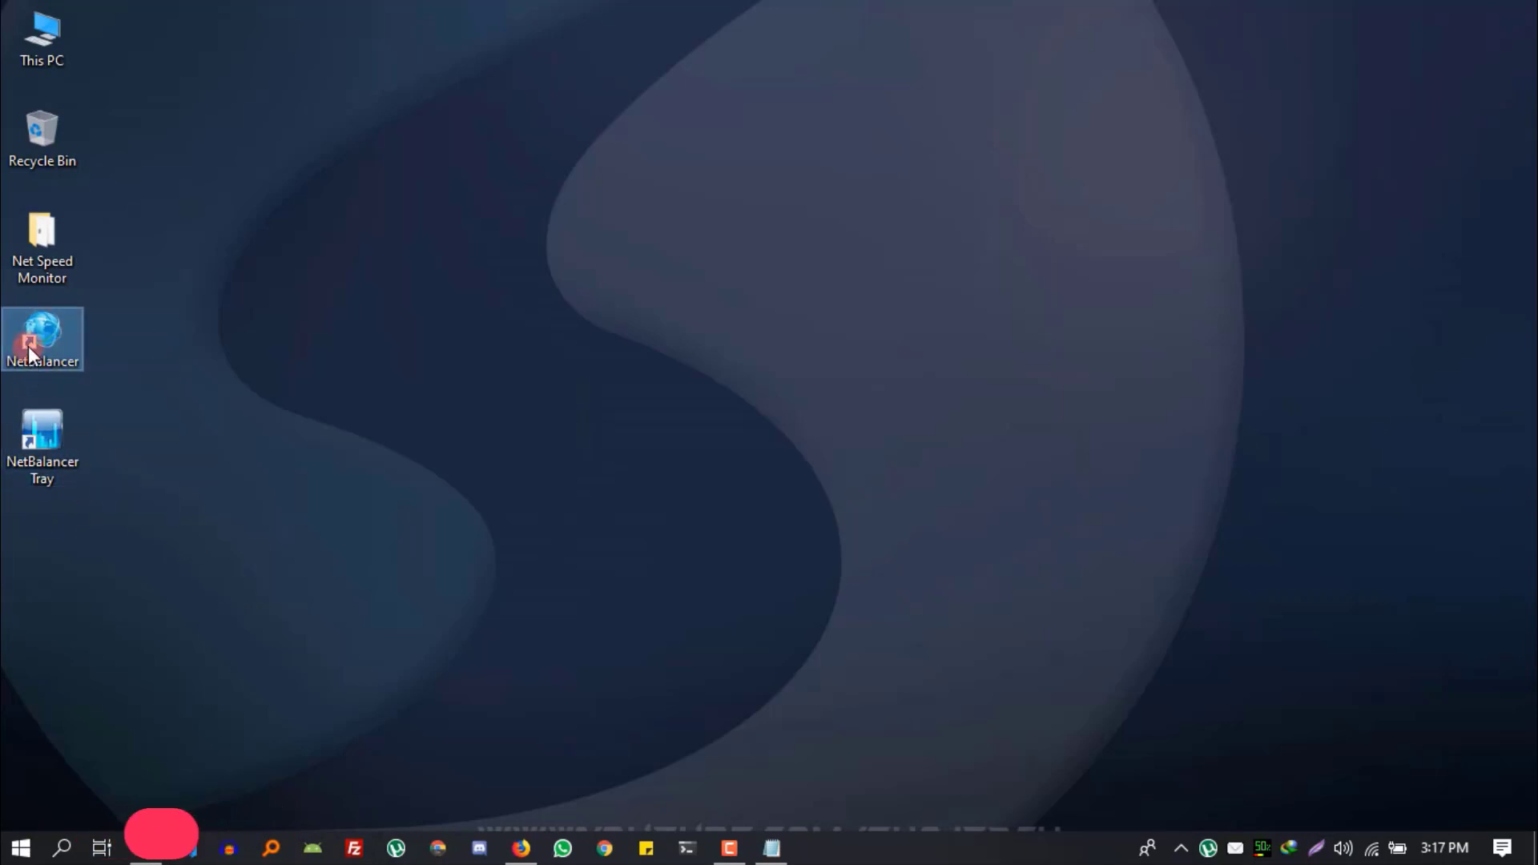
{"action": "left_click", "coordinate": [17, 468]}
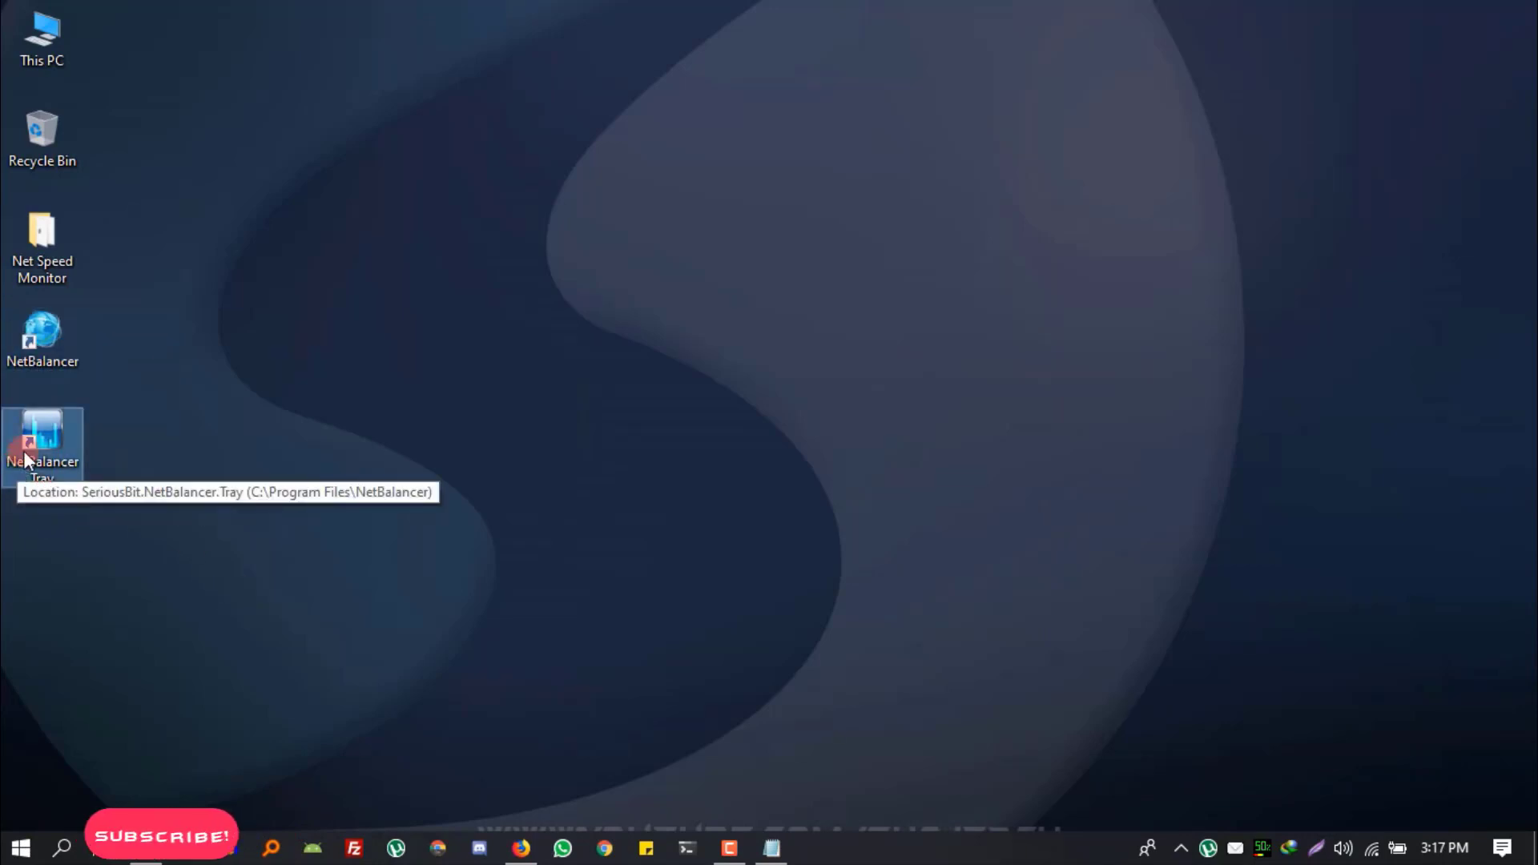
{"action": "double_click", "coordinate": [44, 431]}
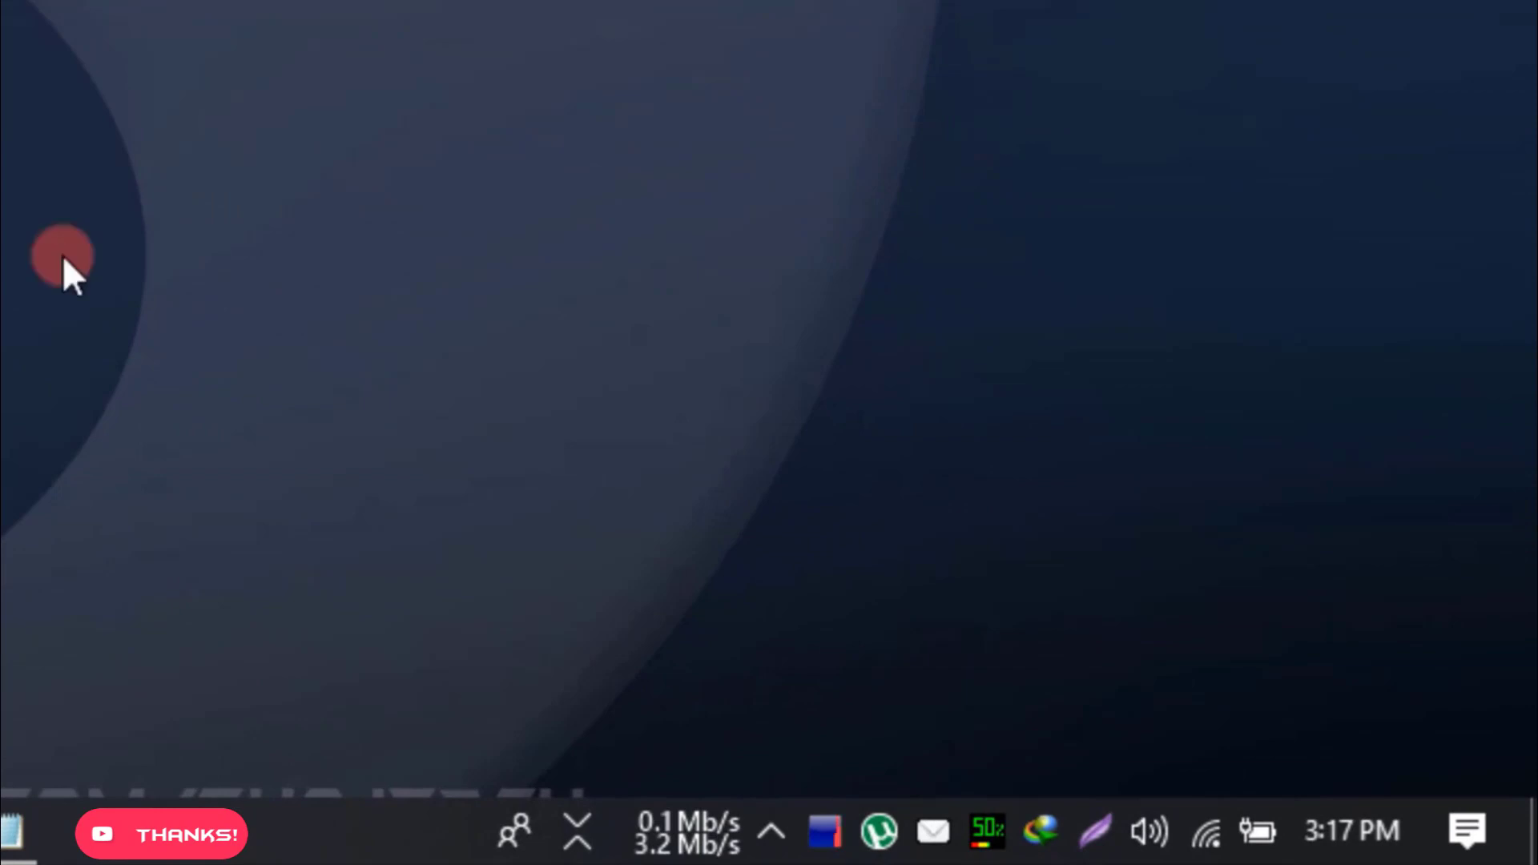
Step: Set the traffic units of the NetBalancer taskbar toolbar to Auto and view its traffic window
{"action": "mouse_move", "coordinate": [673, 841]}
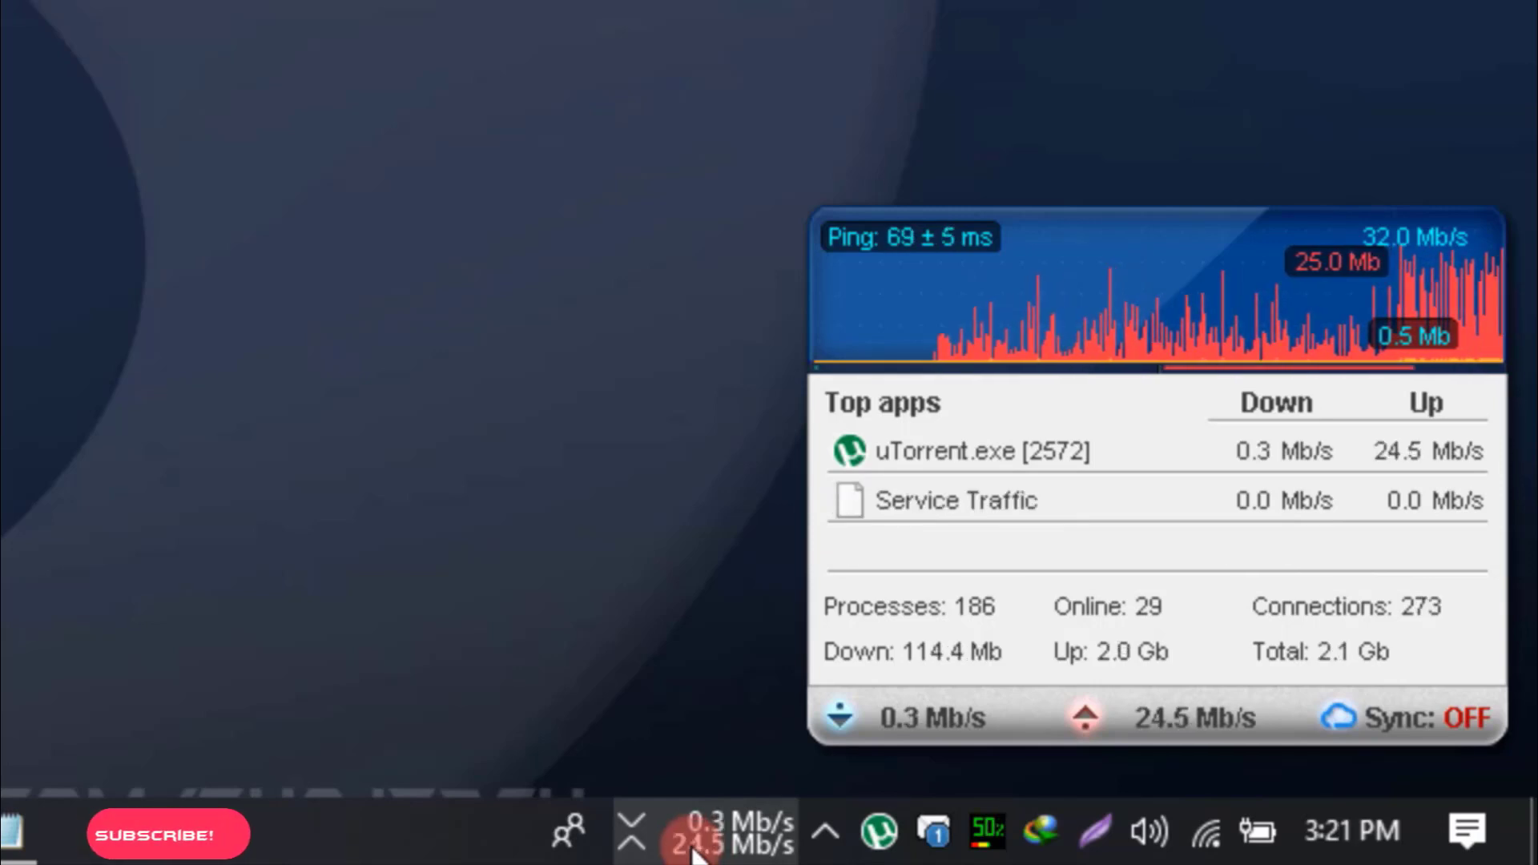
{"action": "right_click", "coordinate": [693, 856]}
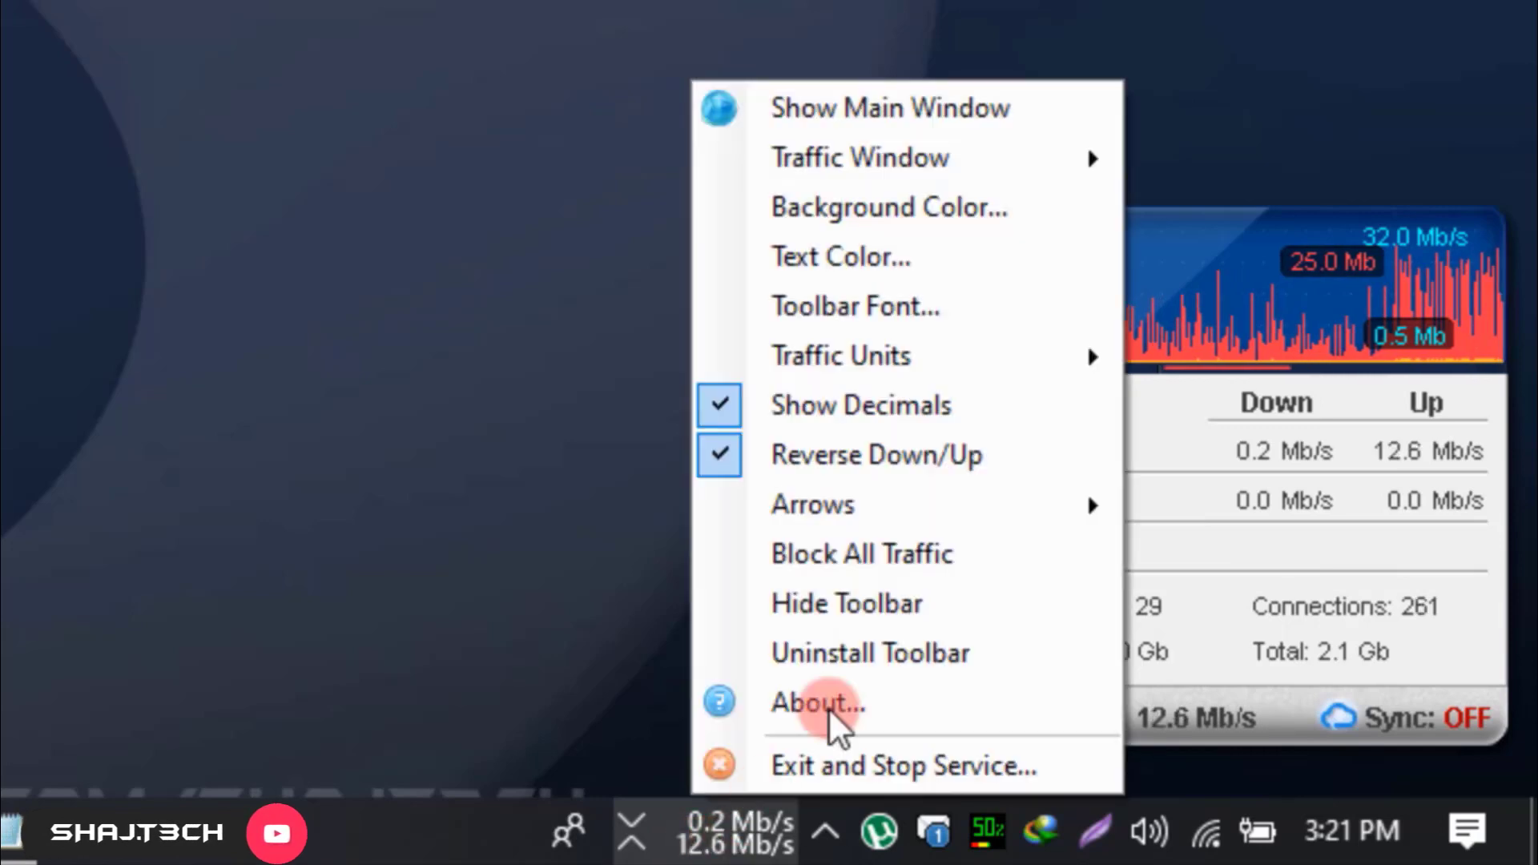
{"action": "left_click", "coordinate": [795, 367]}
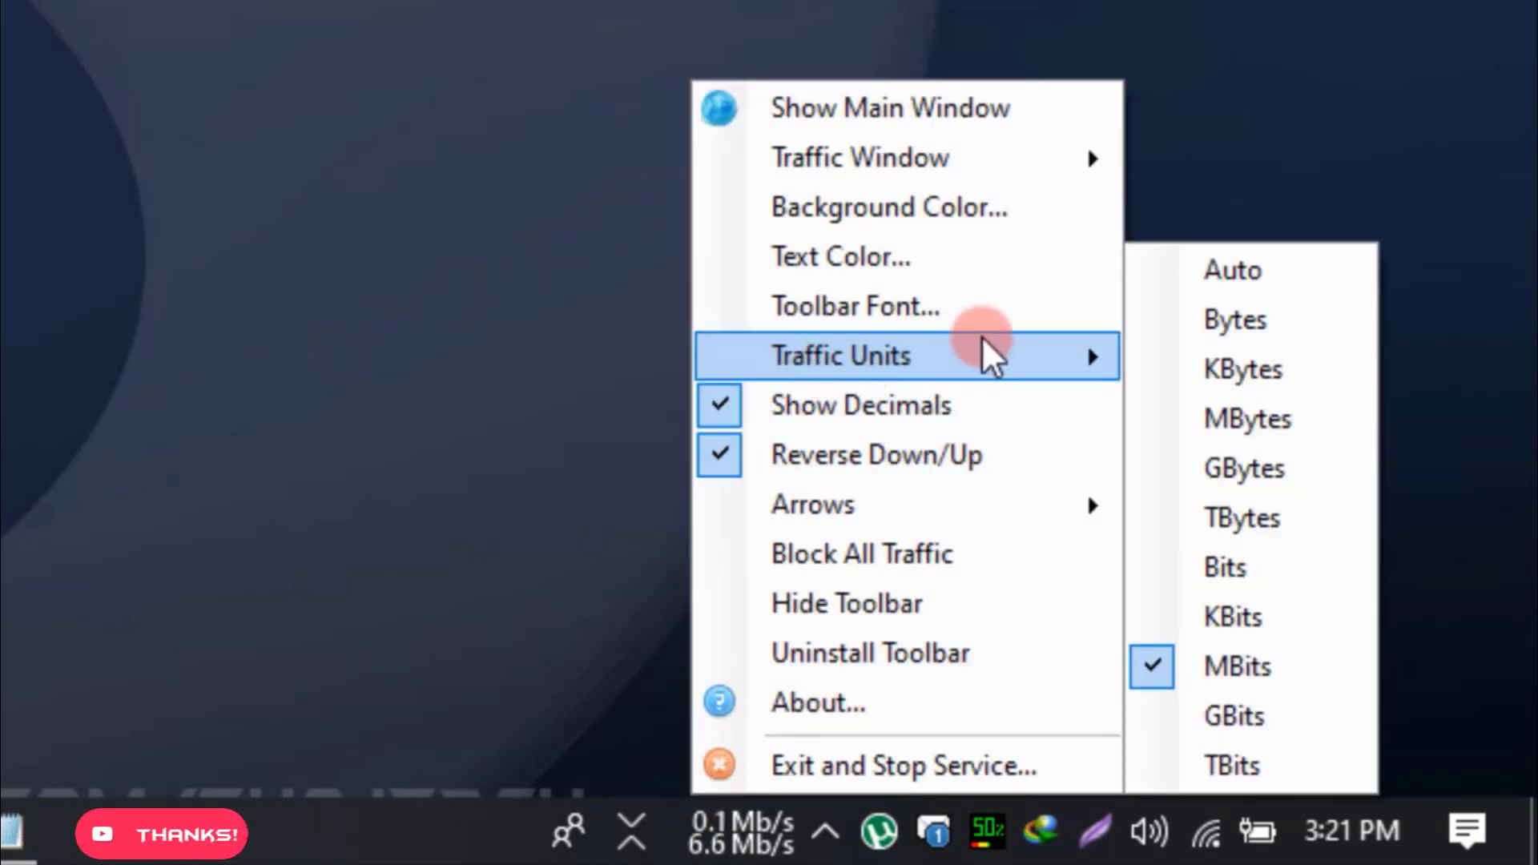
{"action": "left_click", "coordinate": [1231, 272]}
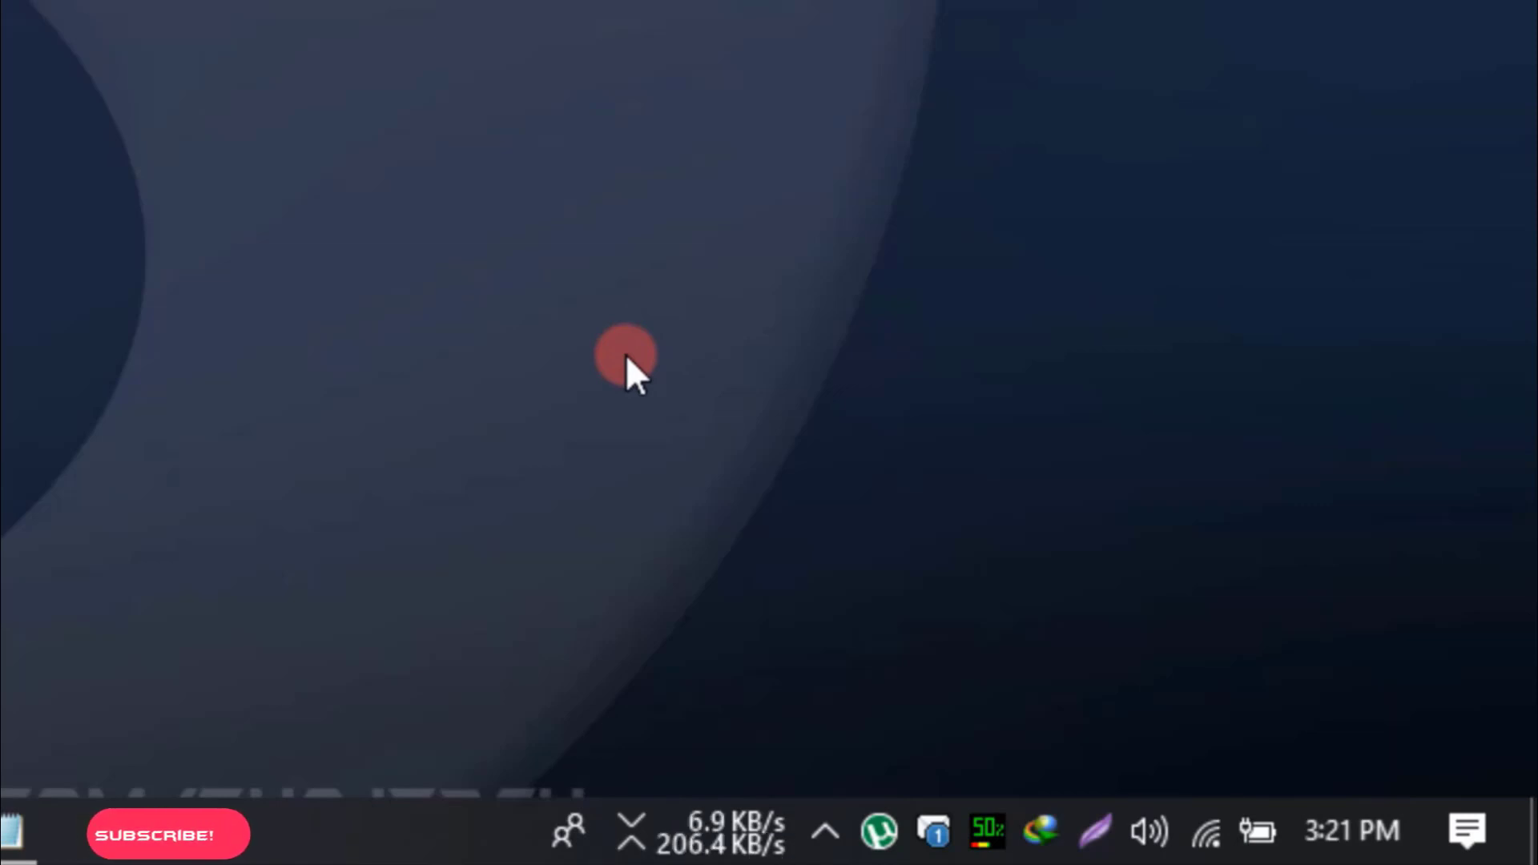
{"action": "mouse_move", "coordinate": [668, 815]}
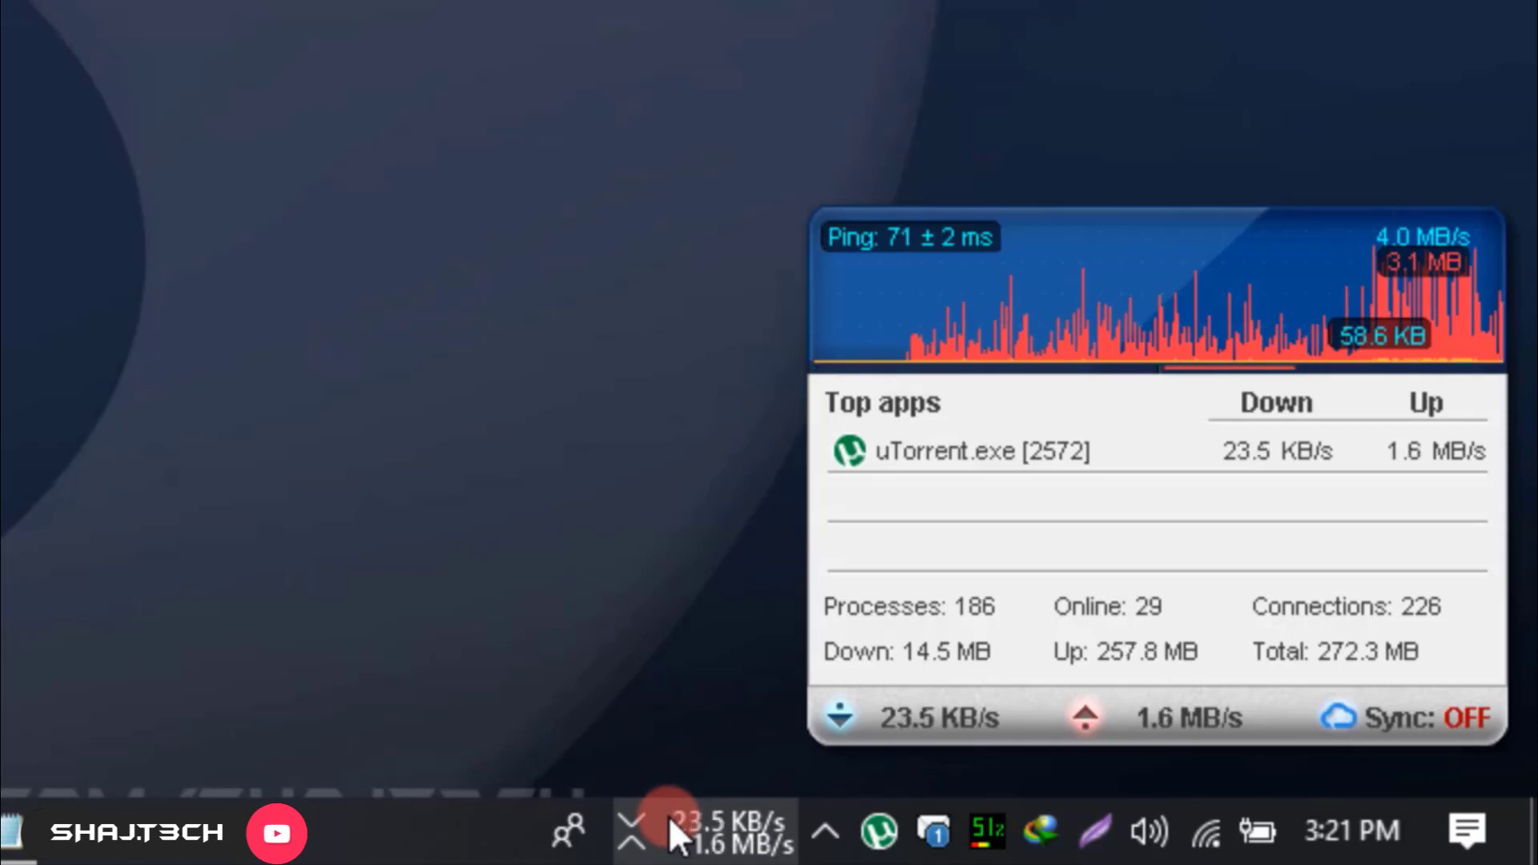